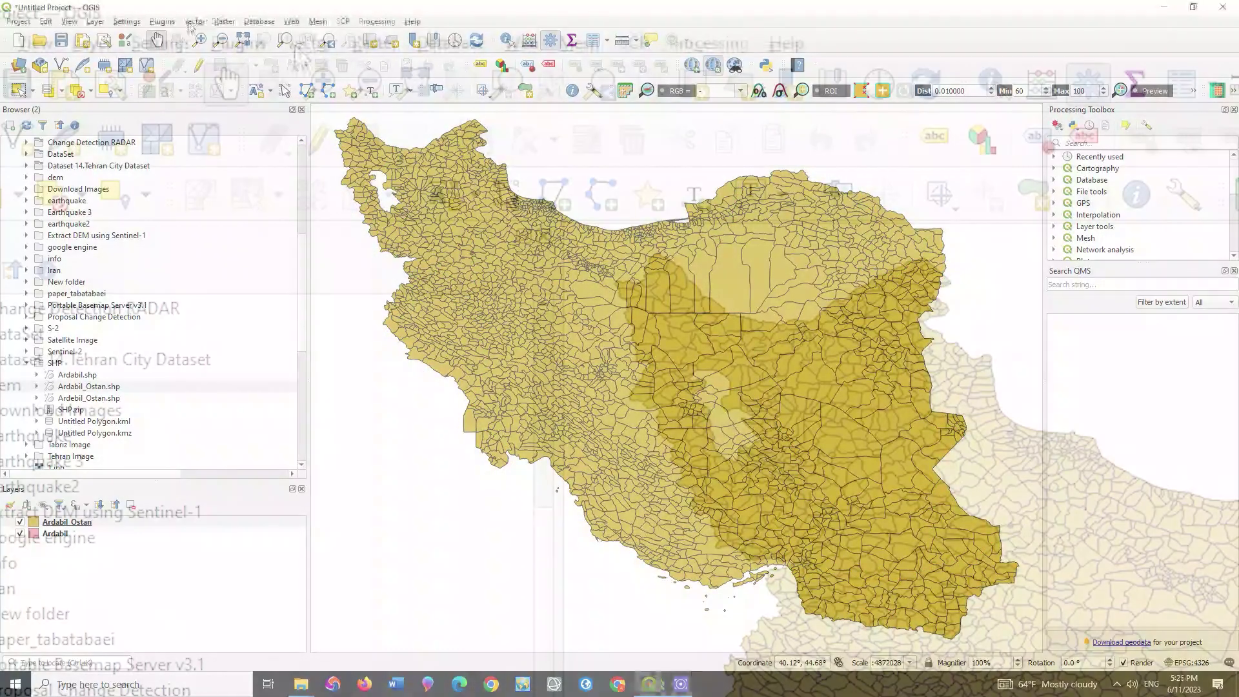
# - Search the processing algorithms for "dissolve" and open the Dissolve tool
pyautogui.click(193, 21)
pyautogui.moveTo(293, 36)
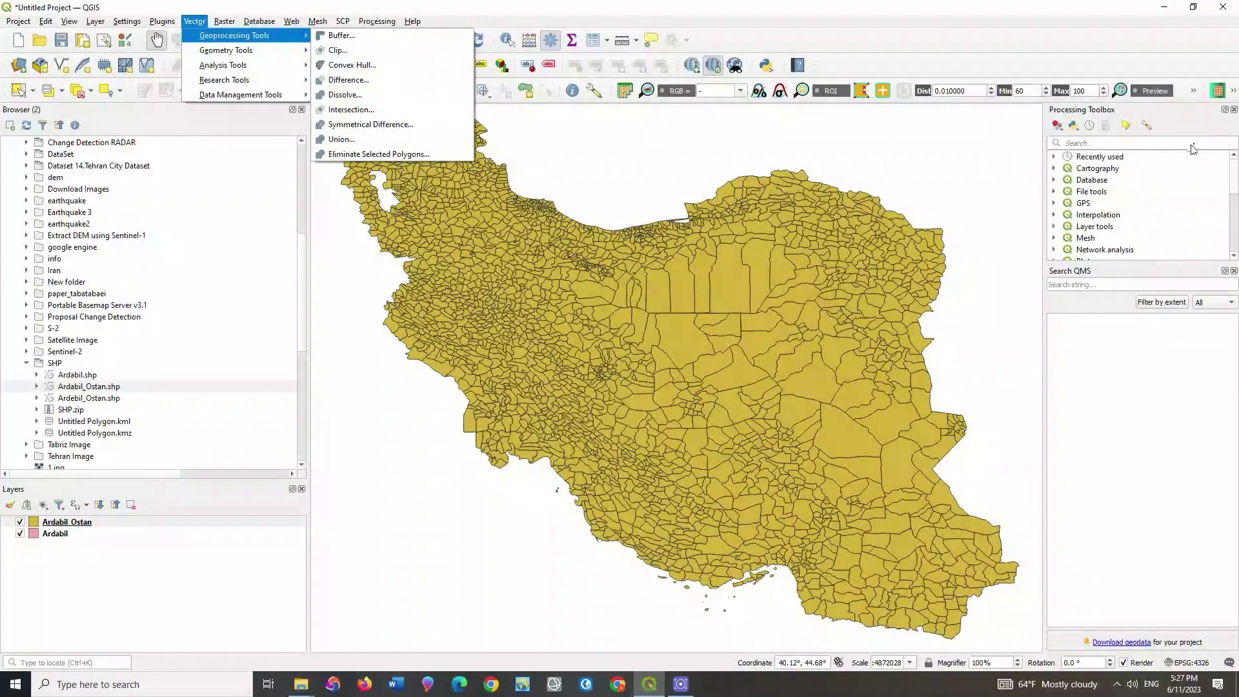
pyautogui.click(1137, 144)
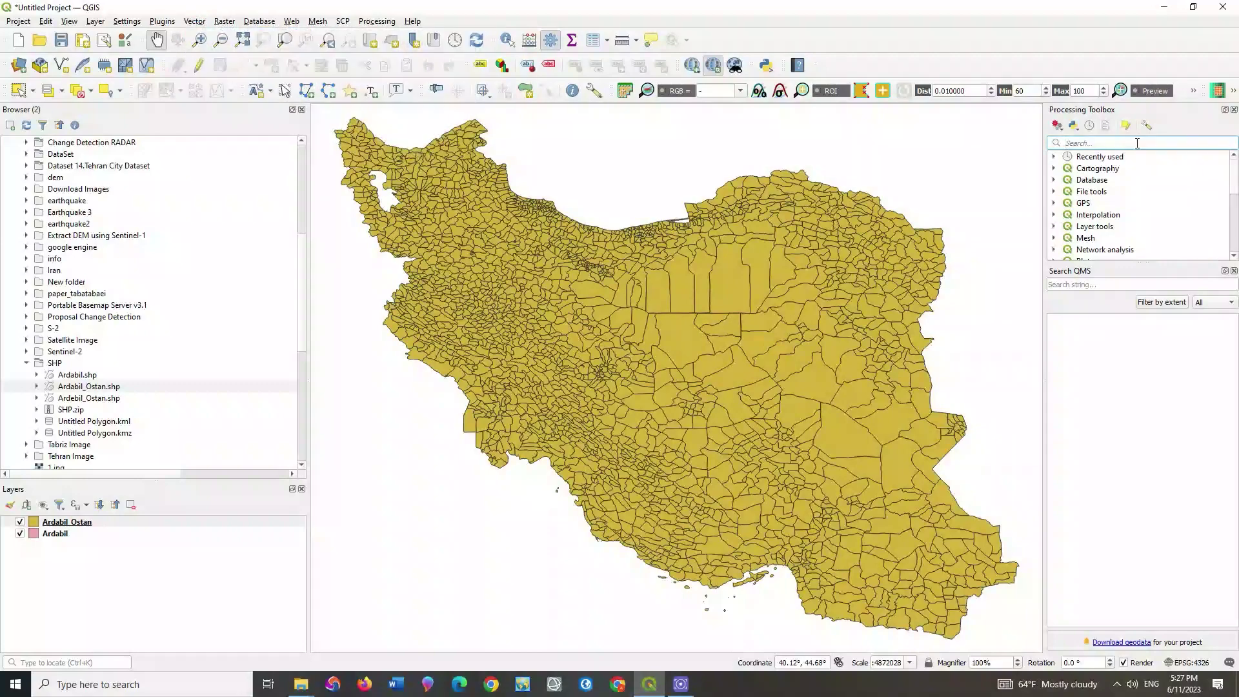
pyautogui.write('dissol')
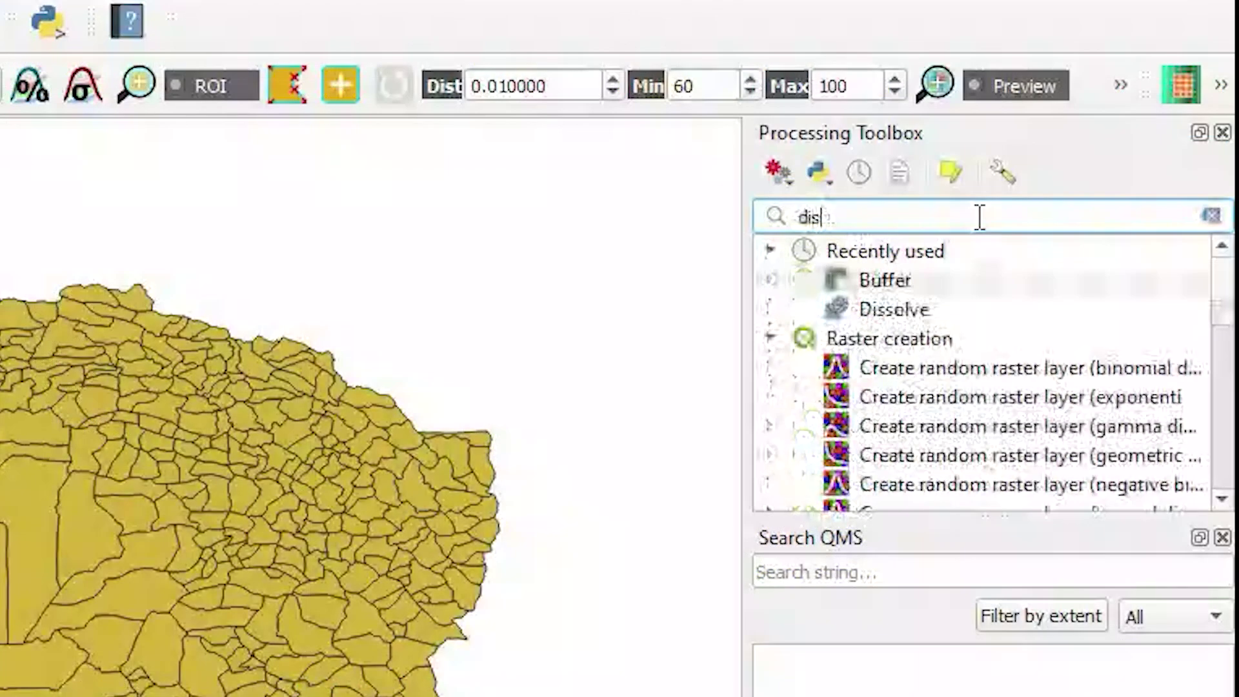
pyautogui.write('ve')
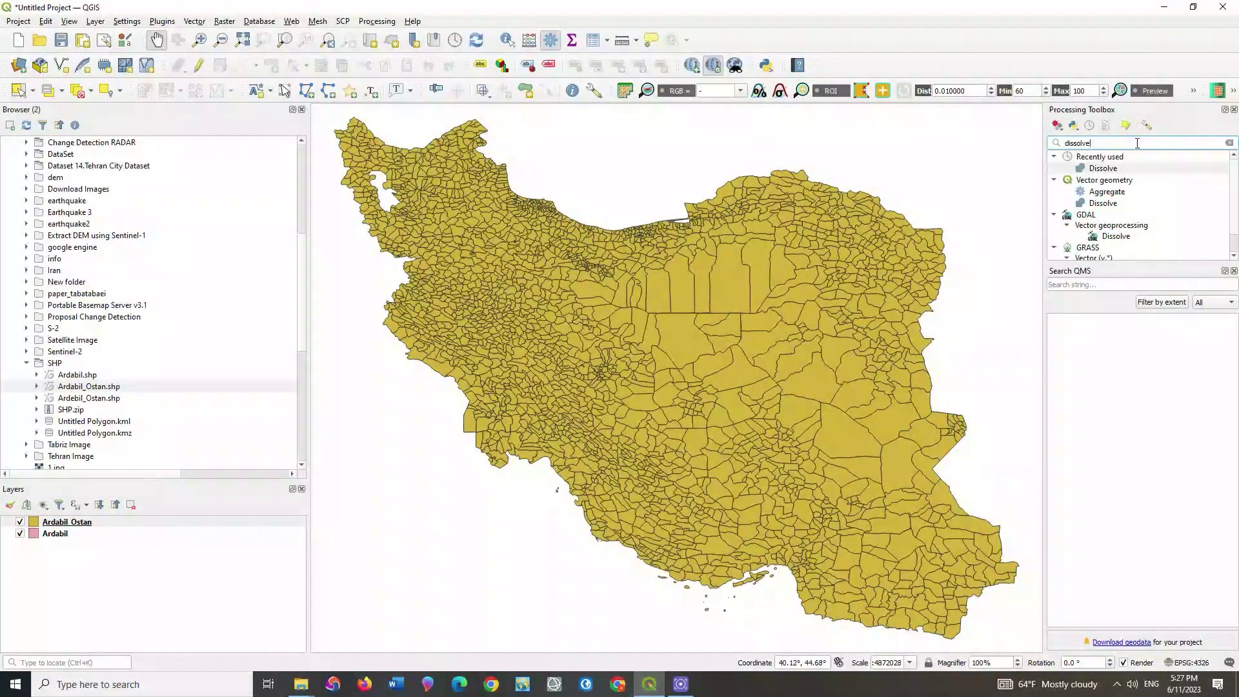
pyautogui.press('Return')
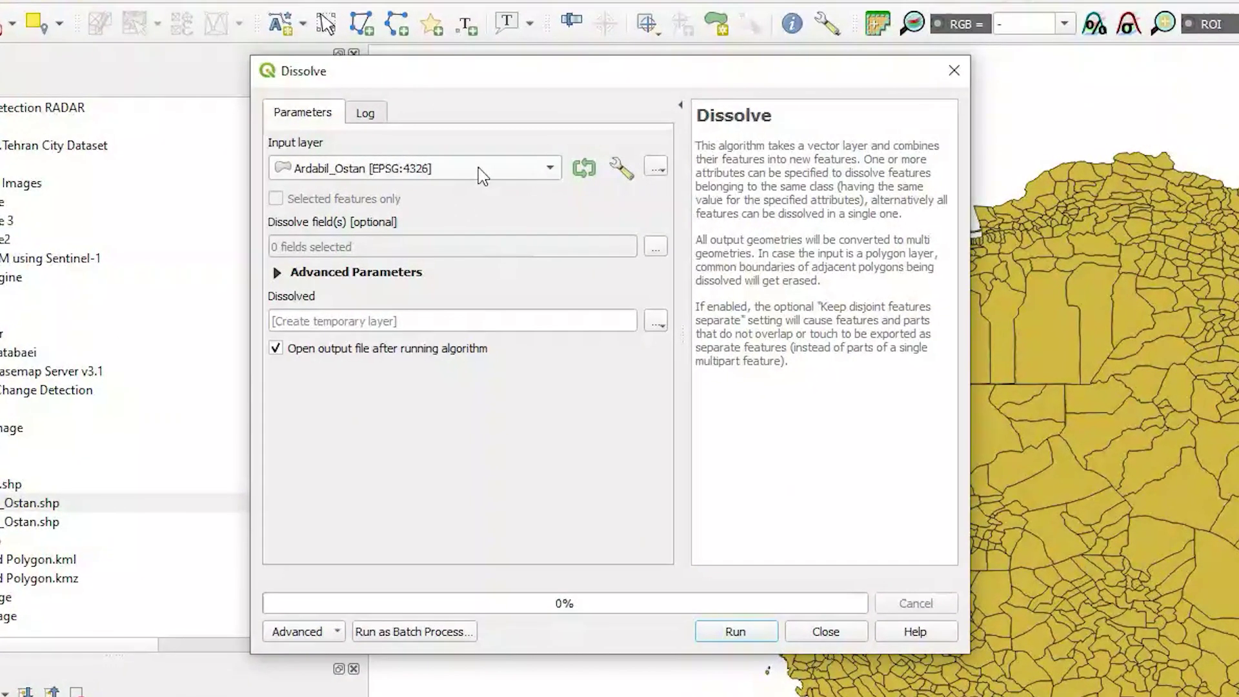
# - Use Ardabil_Ostan as the Dissolve input layer and OSTAN as the only dissolve field
pyautogui.click(453, 171)
pyautogui.click(480, 171)
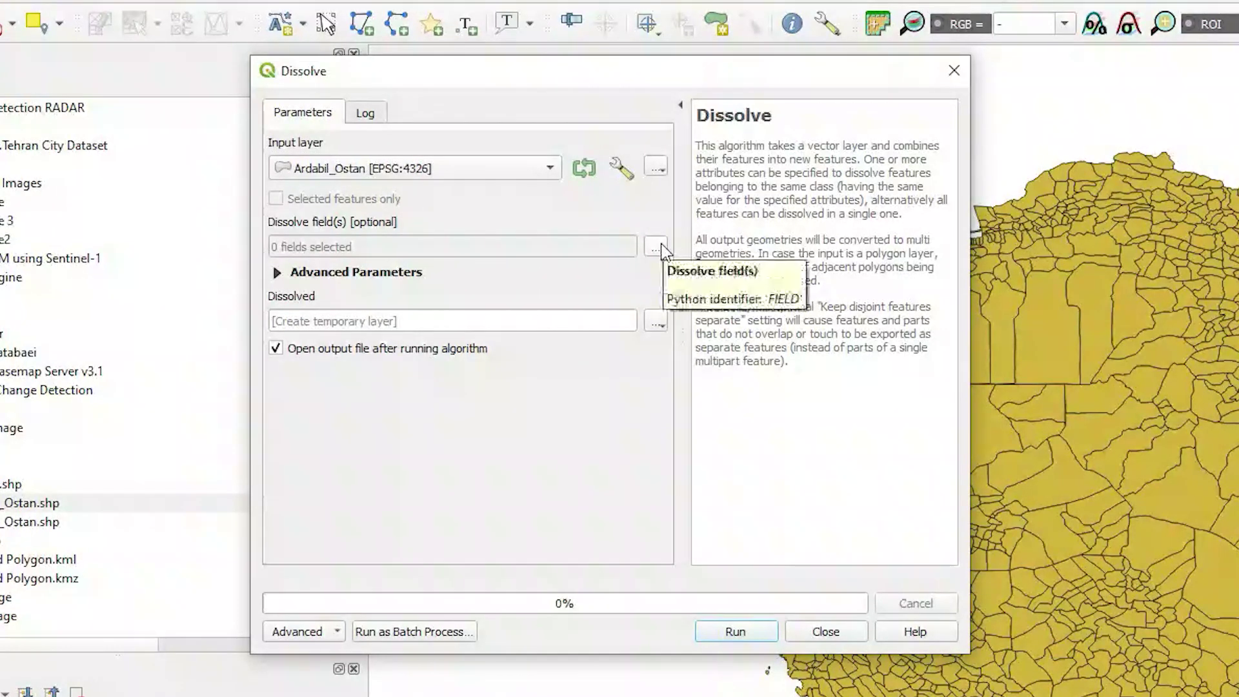
pyautogui.click(656, 246)
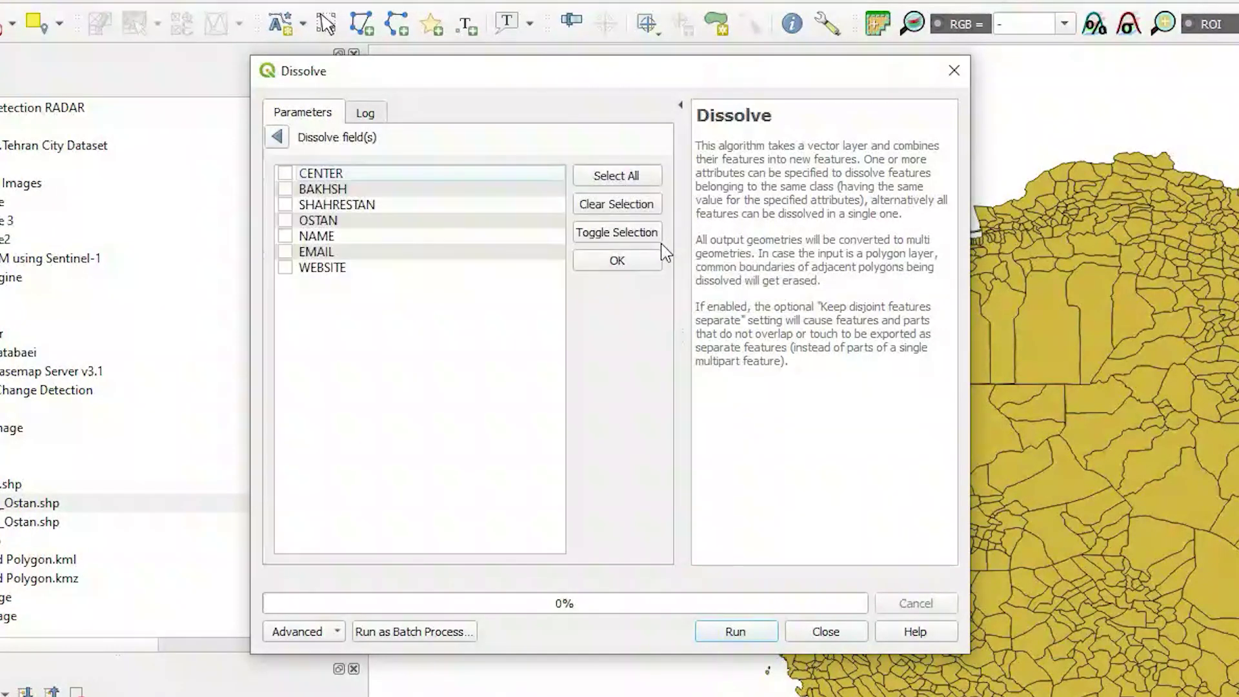
pyautogui.click(285, 221)
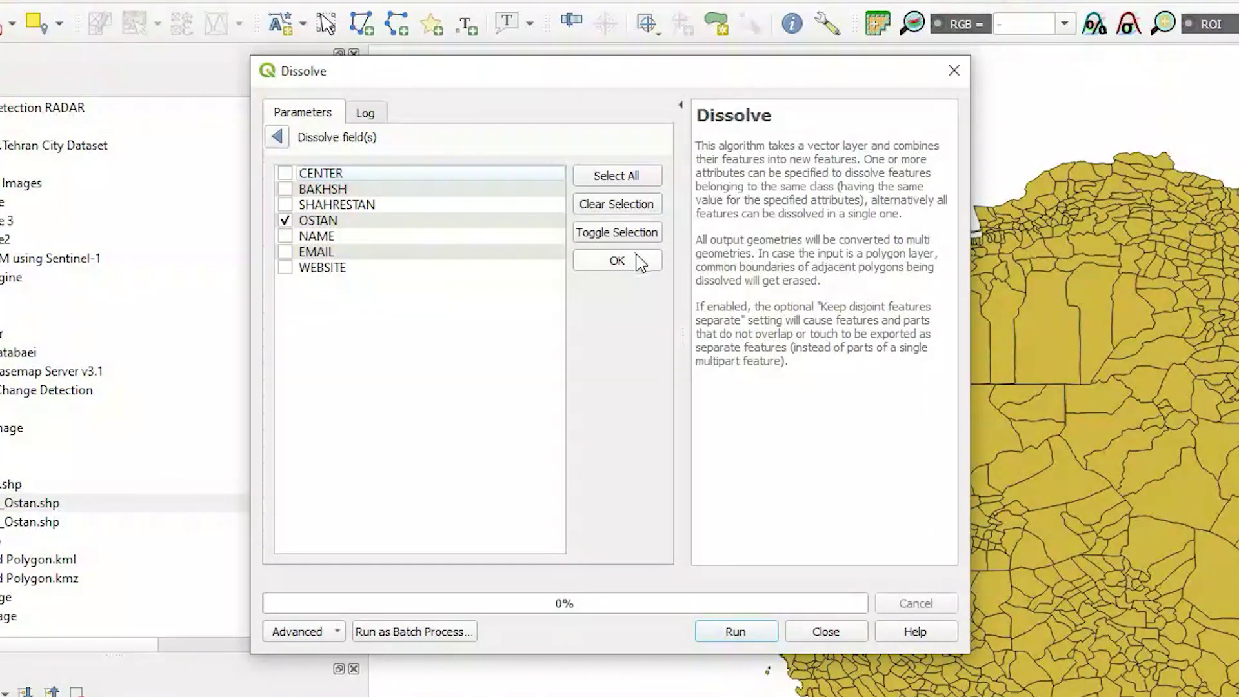
pyautogui.click(616, 260)
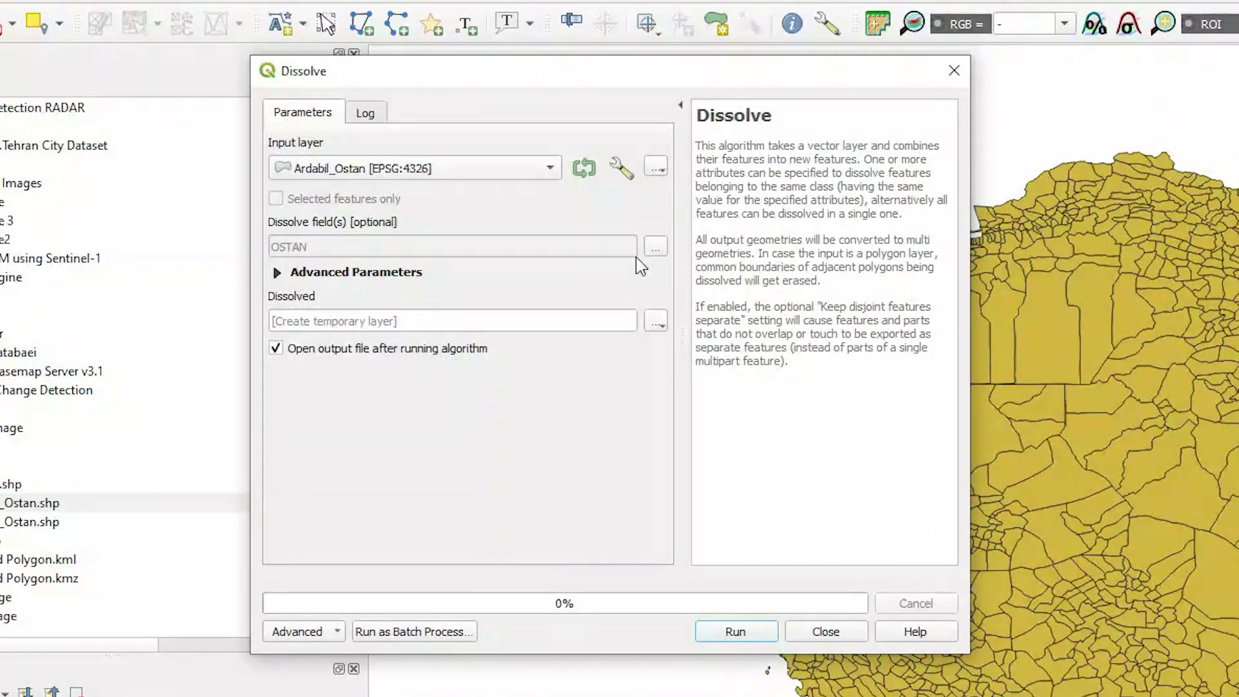
# - Set the dissolved output to a temporary layer, run the algorithm and close the dialog
pyautogui.click(655, 321)
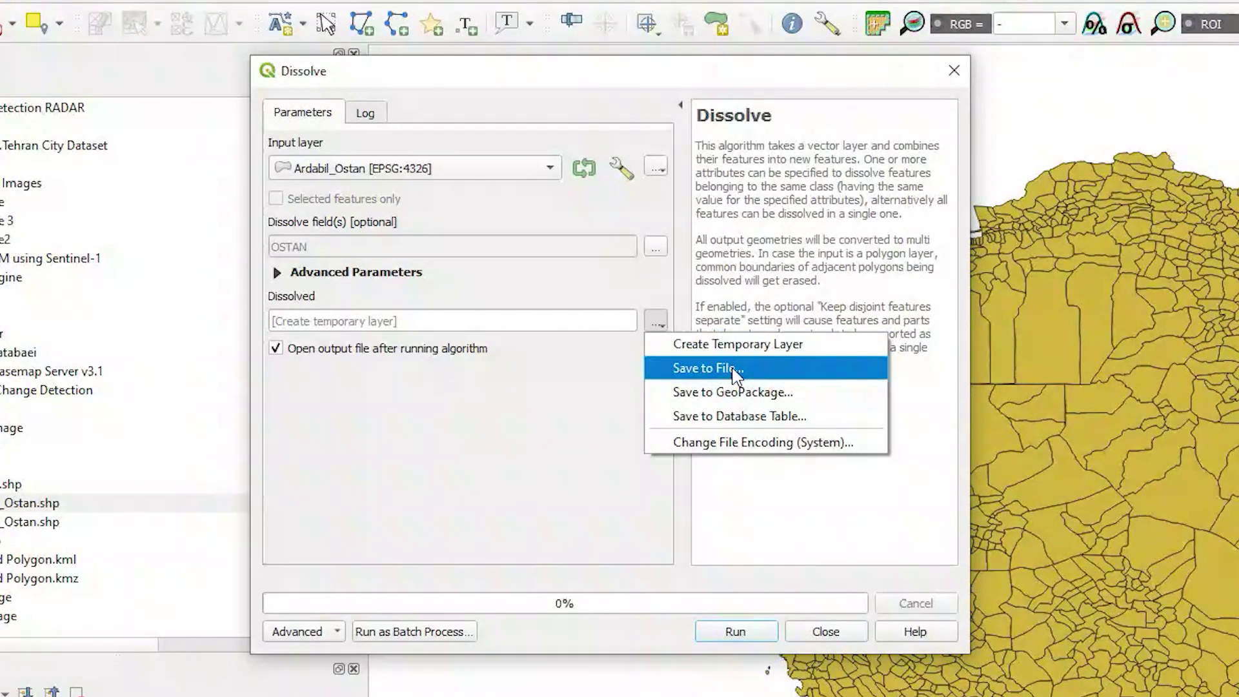
pyautogui.click(729, 345)
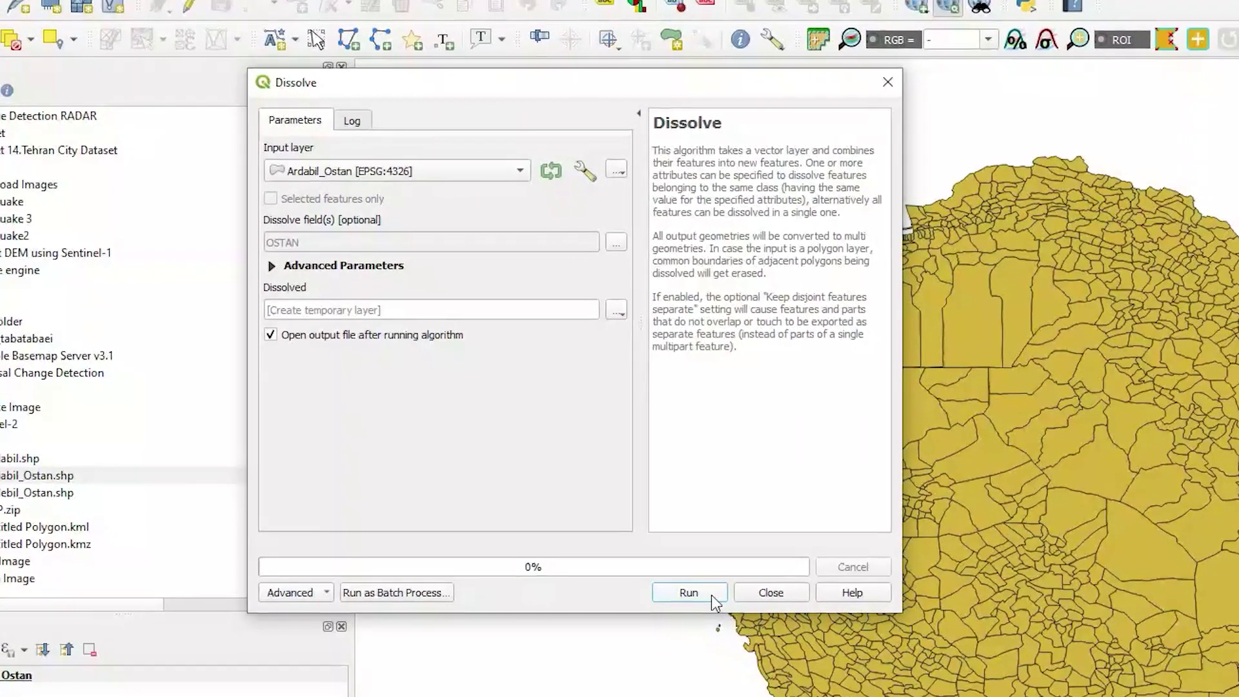
pyautogui.click(758, 632)
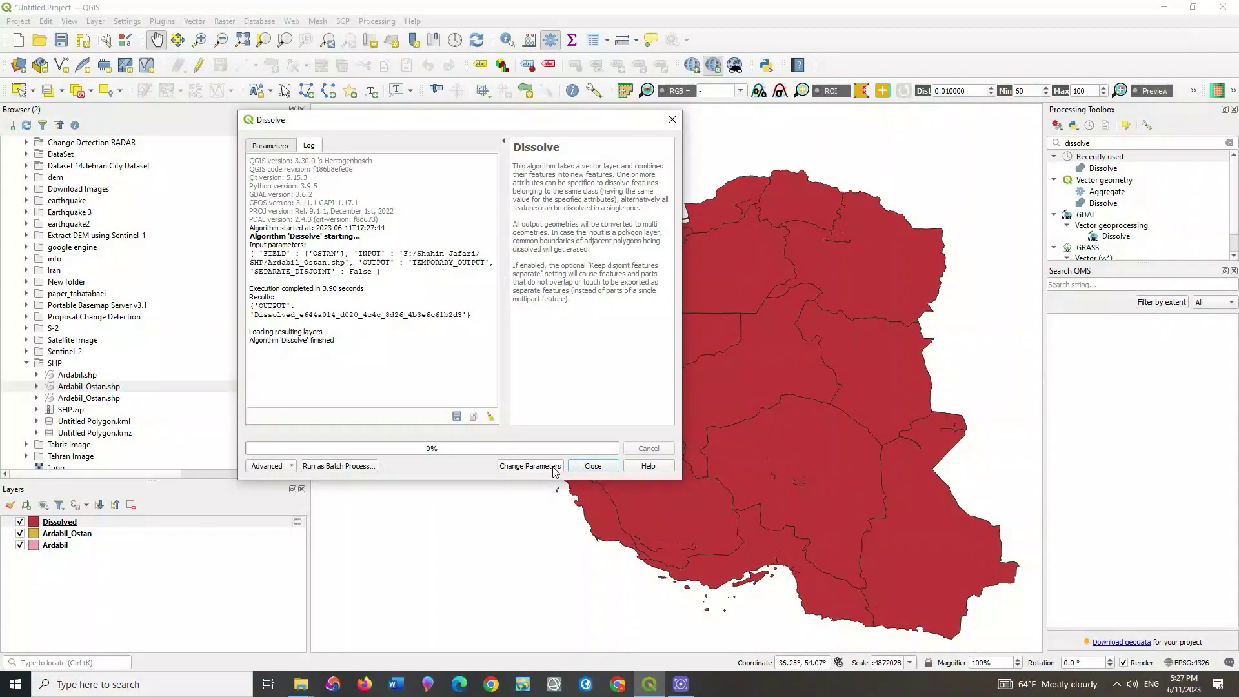
pyautogui.click(593, 465)
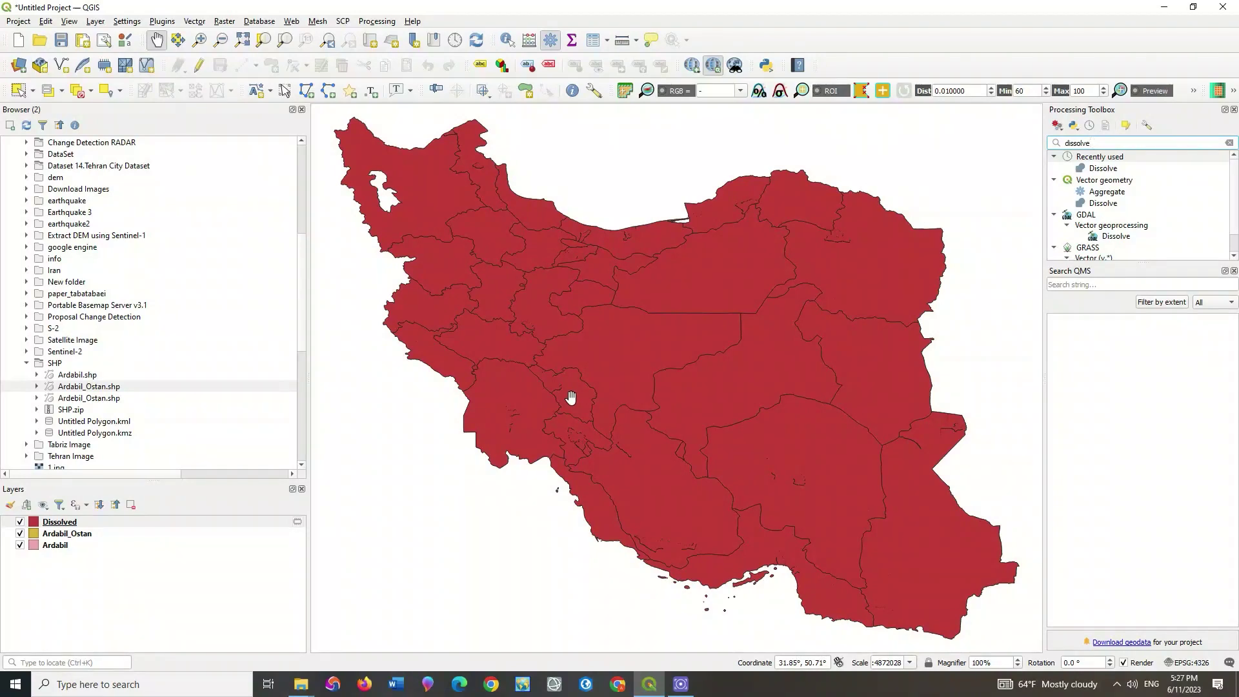
# - Toggle the Dissolved layer's visibility several times to compare it with Ardabil_Ostan, leaving it shown
pyautogui.moveTo(482, 238); pyautogui.dragTo(473, 234)
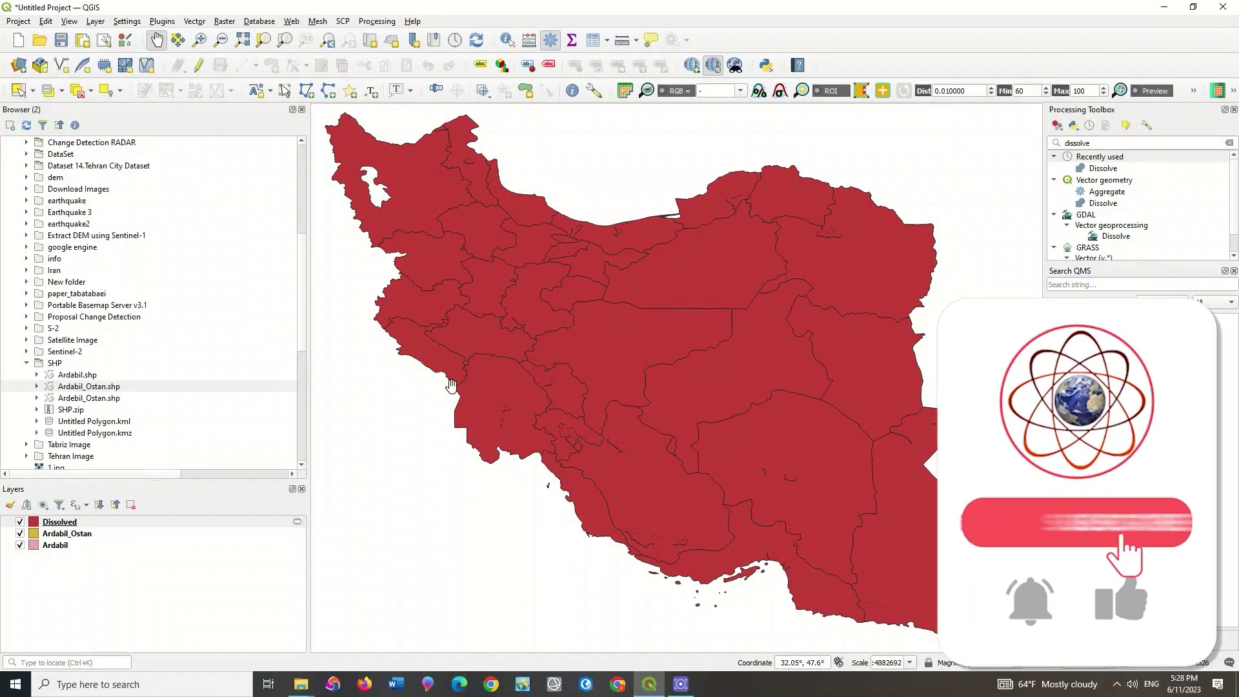
pyautogui.click(20, 523)
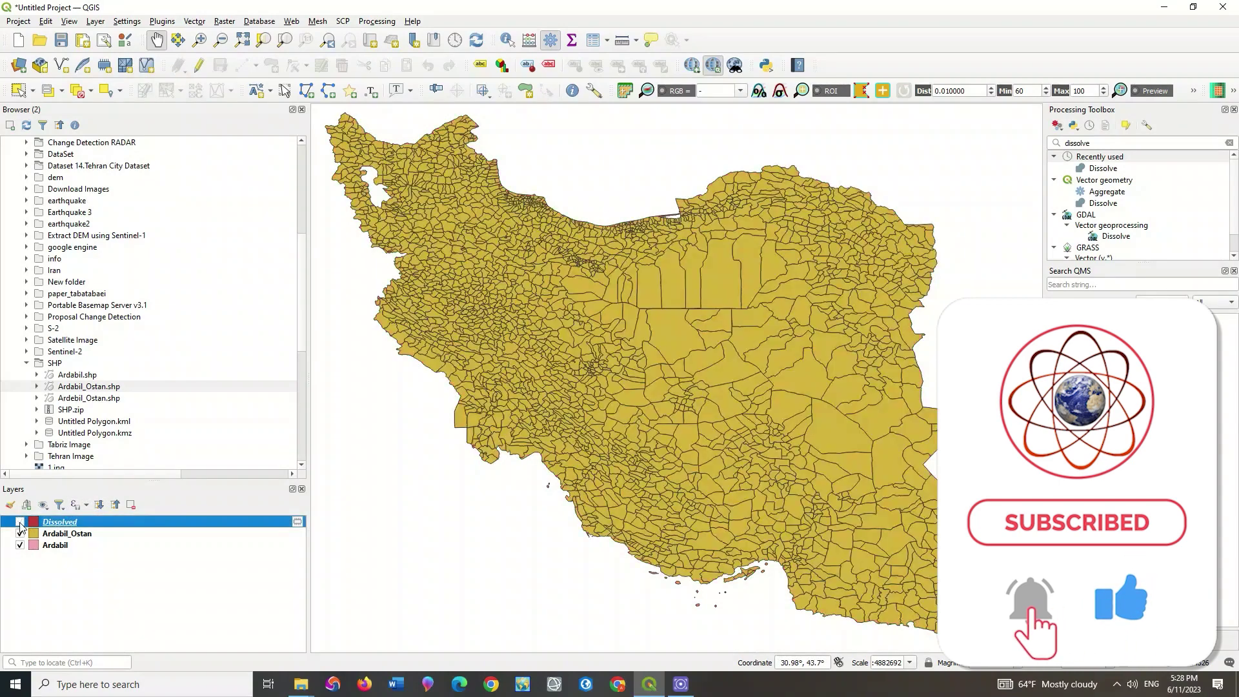
pyautogui.click(20, 522)
pyautogui.click(20, 522)
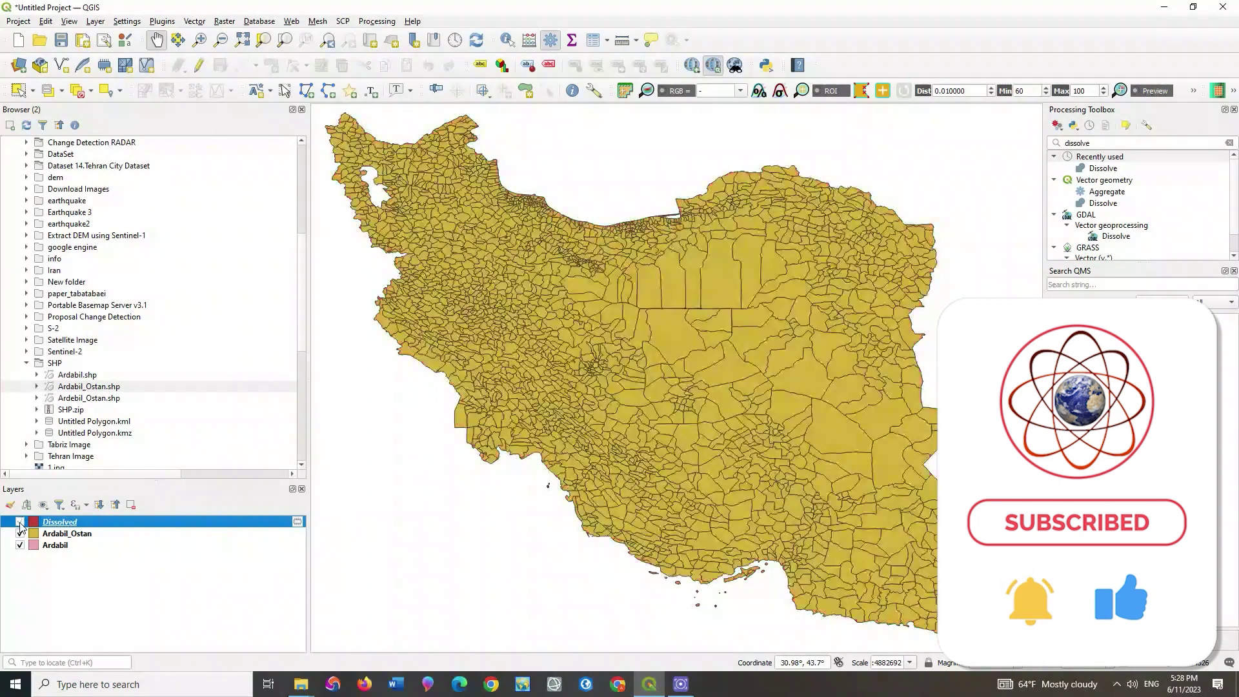
pyautogui.click(20, 522)
pyautogui.click(20, 523)
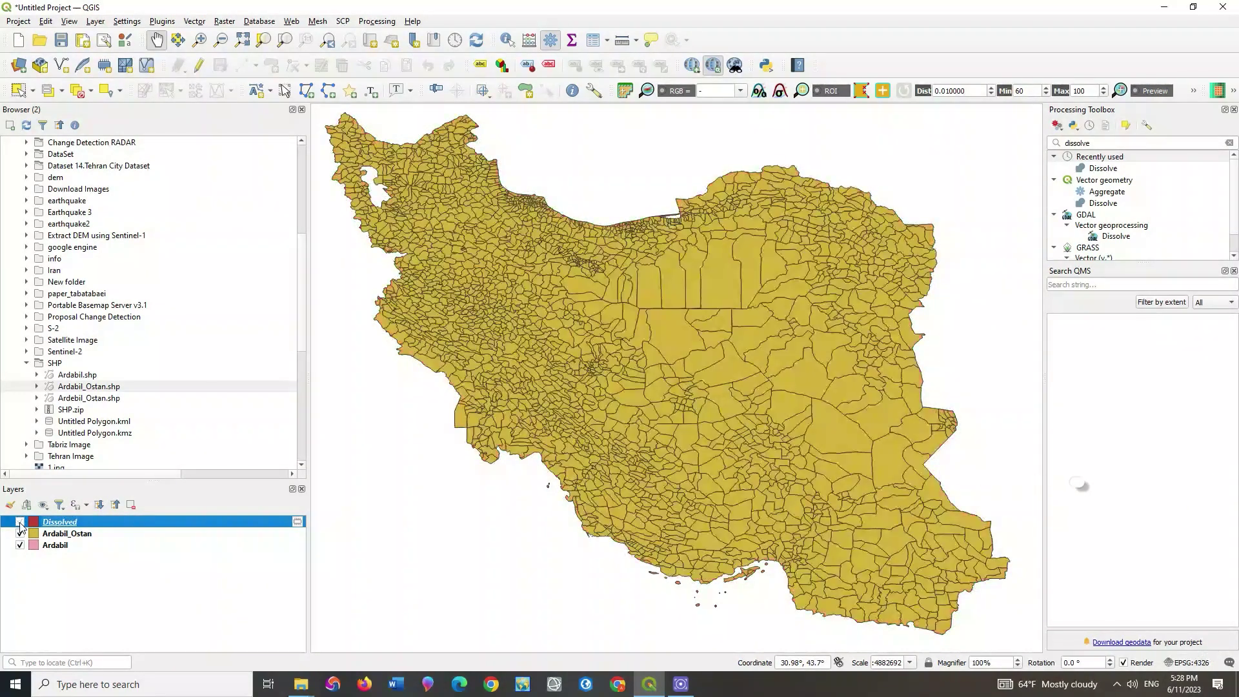
pyautogui.click(20, 523)
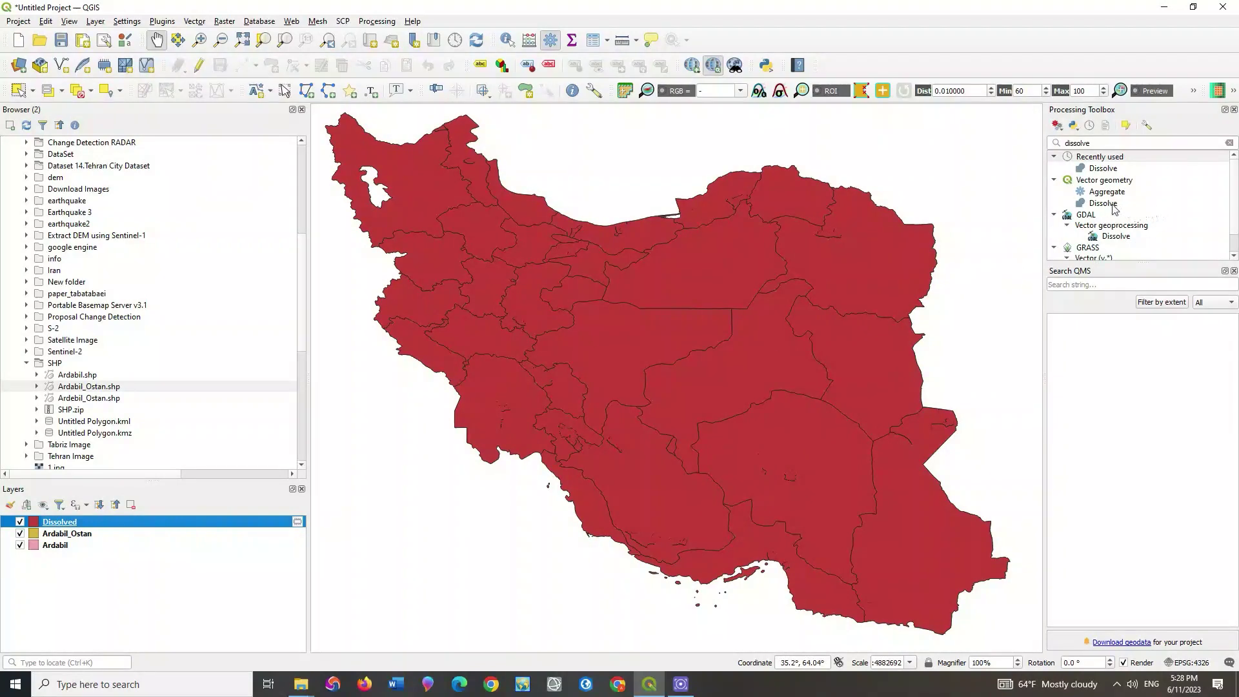
# - Dissolve the Ardabil_Ostan layer into a temporary layer with no dissolve fields selected, and close the dialog
pyautogui.doubleClick(1111, 204)
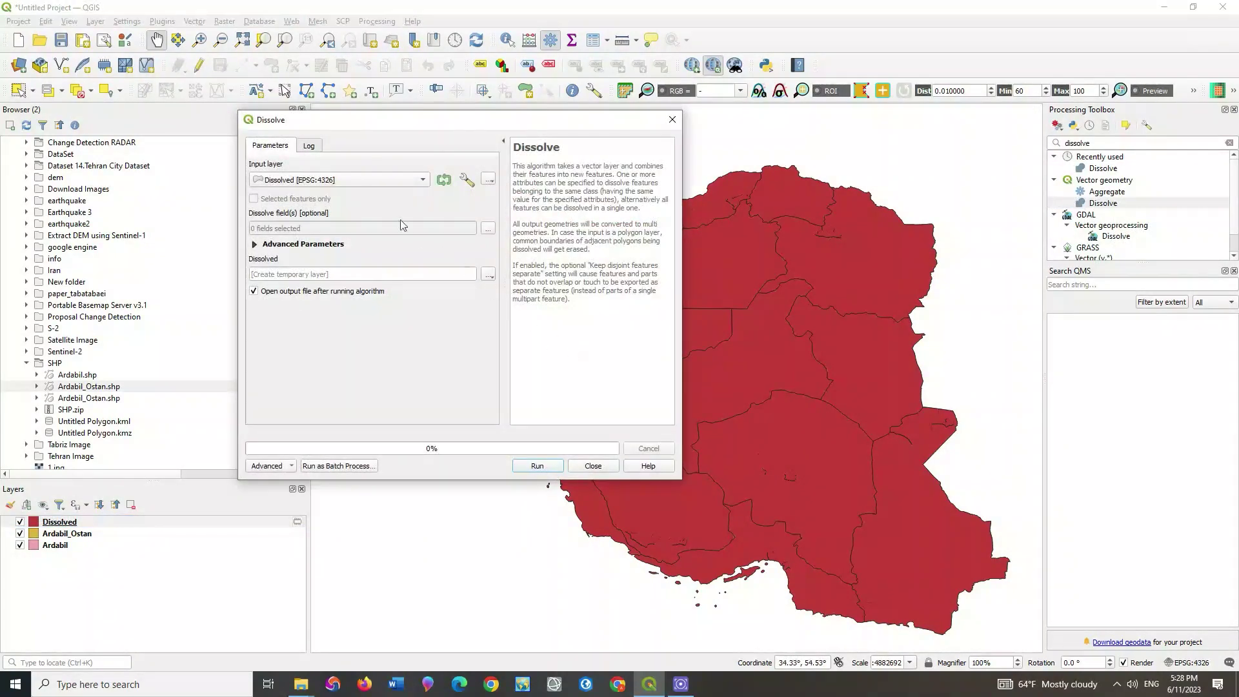
pyautogui.click(348, 185)
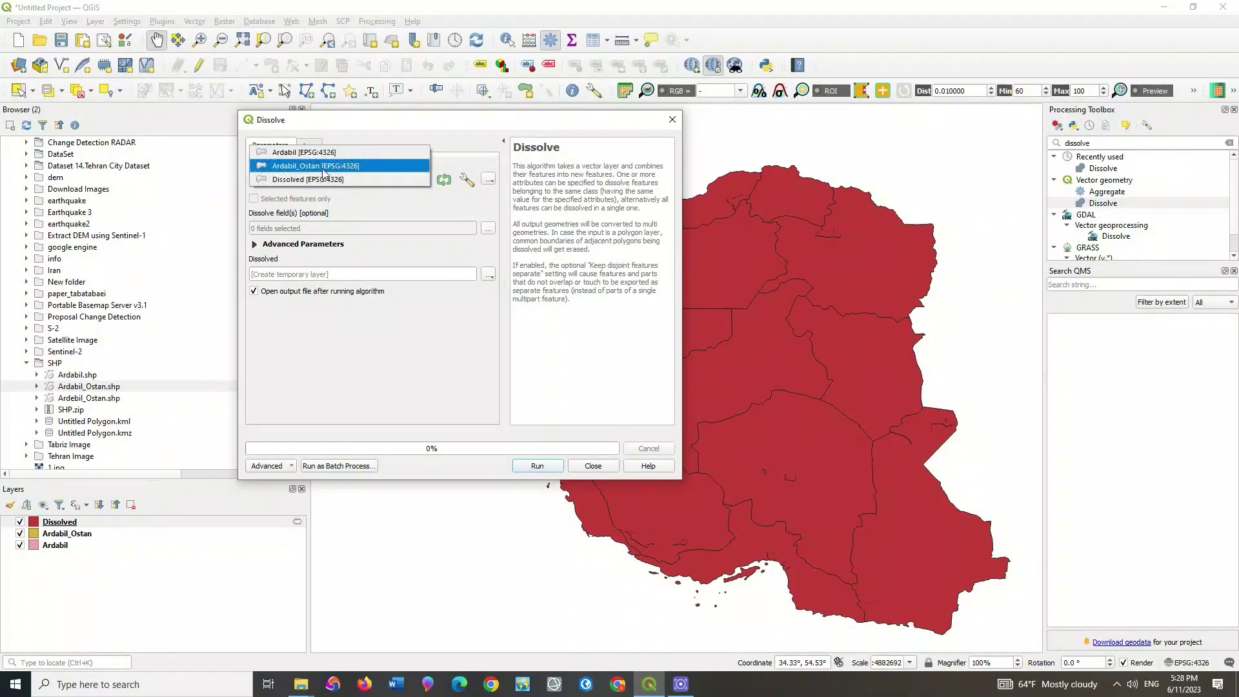
pyautogui.click(324, 169)
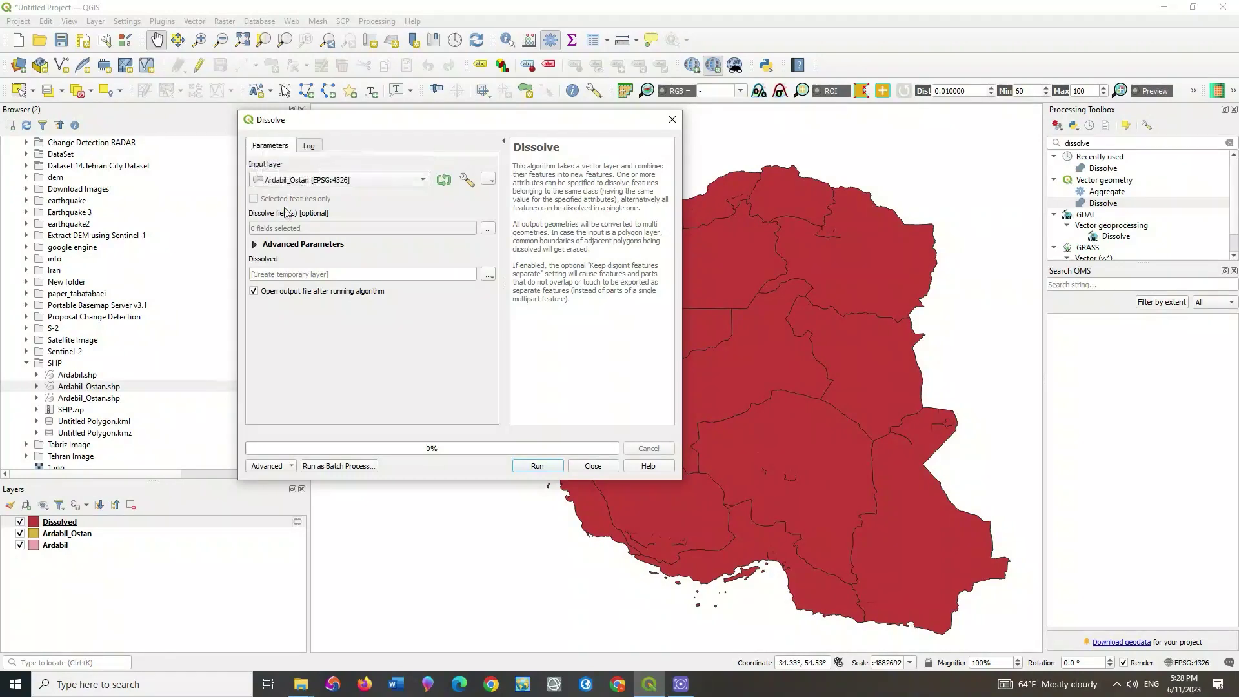
pyautogui.click(487, 228)
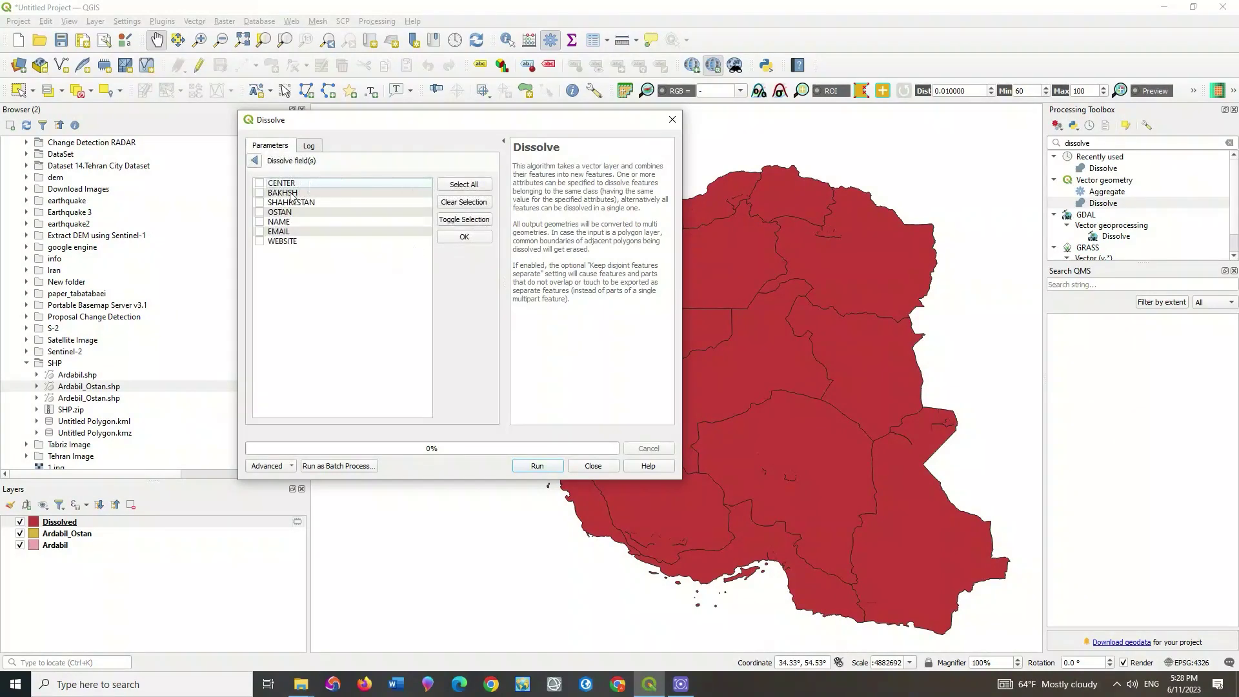
pyautogui.click(255, 161)
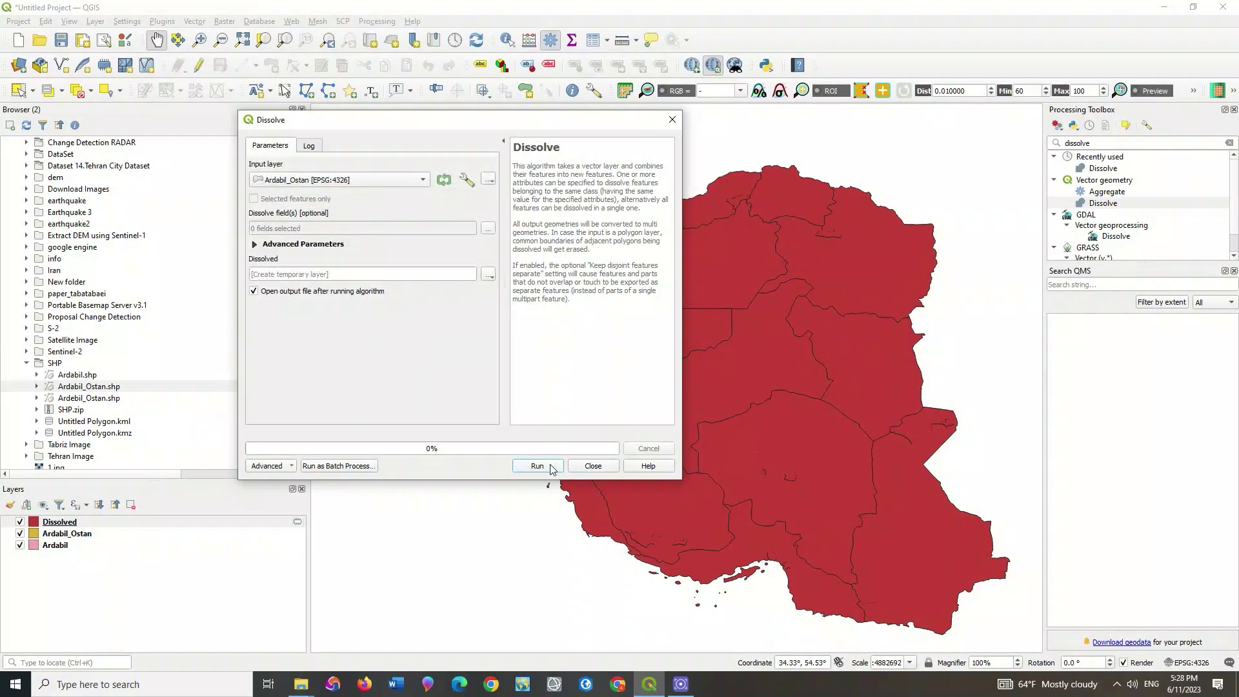
pyautogui.click(551, 467)
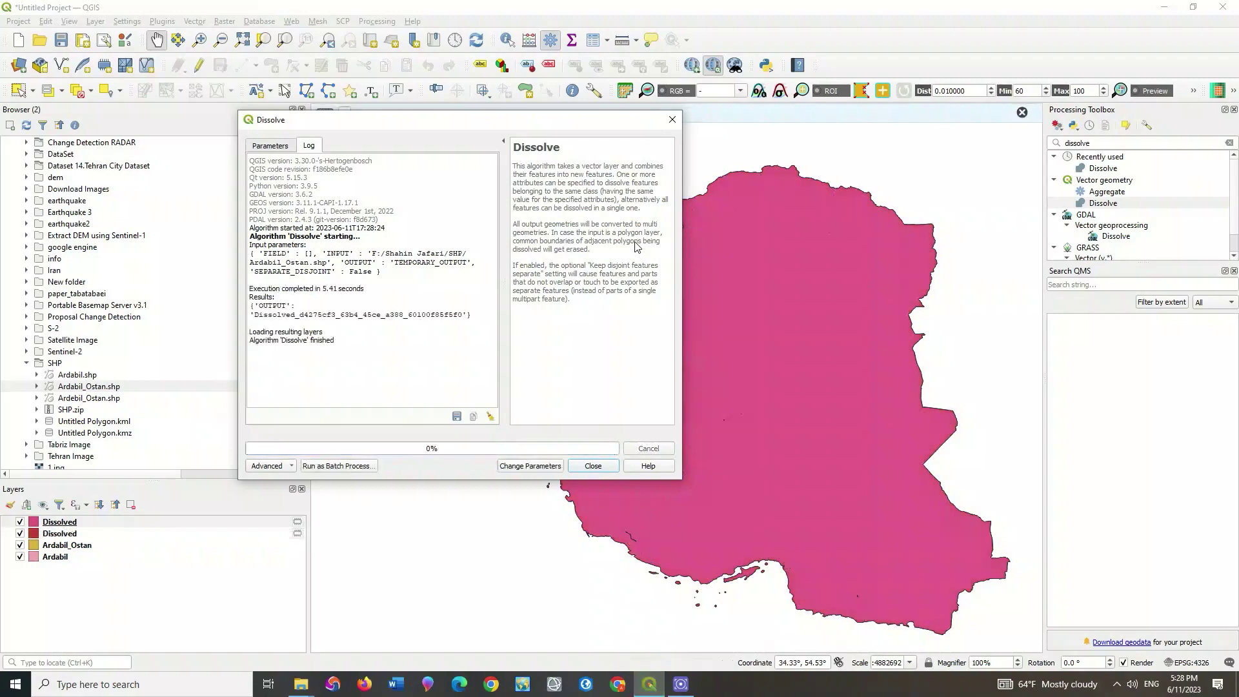
pyautogui.click(672, 120)
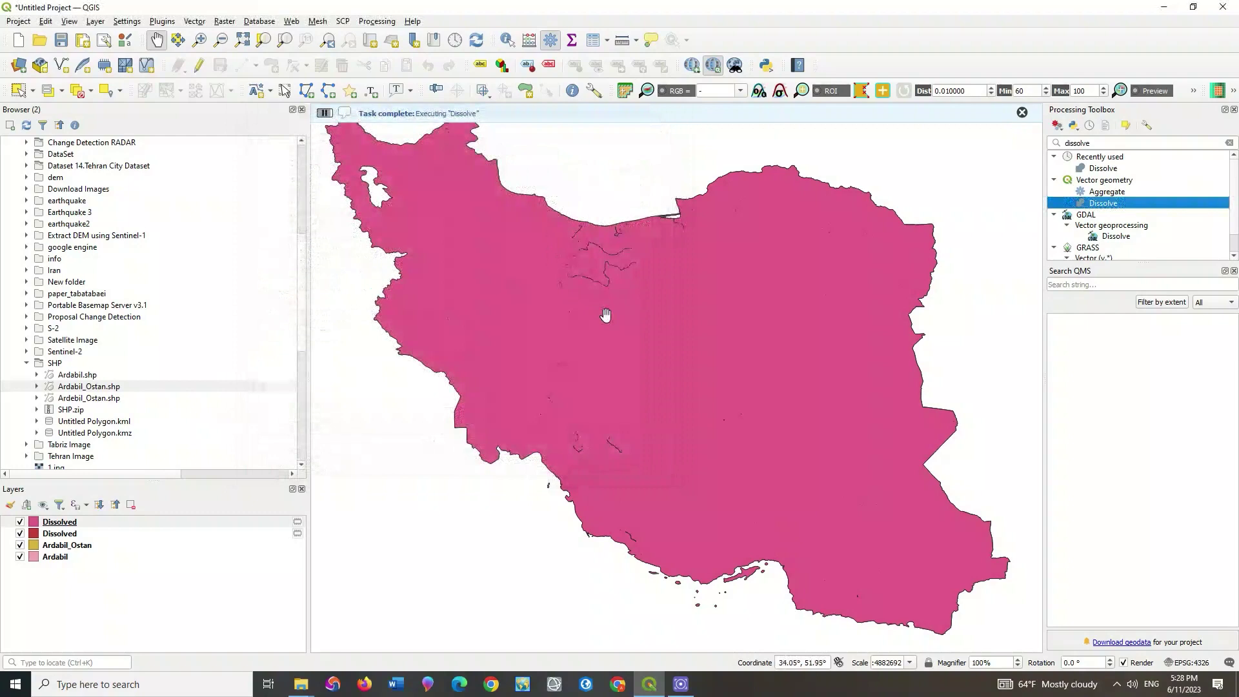
# - Inspect the outline and interior of the fully dissolved layer at closer and wider scales
pyautogui.scroll(-1, 605, 315)
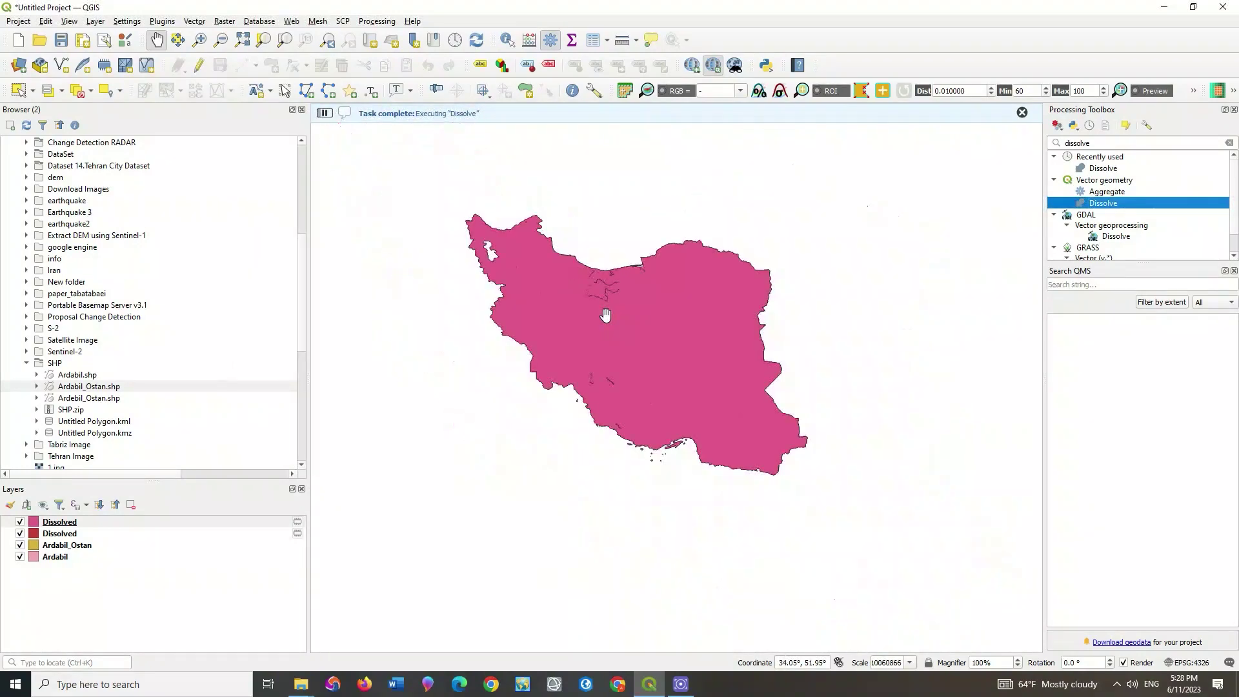
pyautogui.scroll(3, 605, 314)
pyautogui.moveTo(567, 243); pyautogui.dragTo(616, 423)
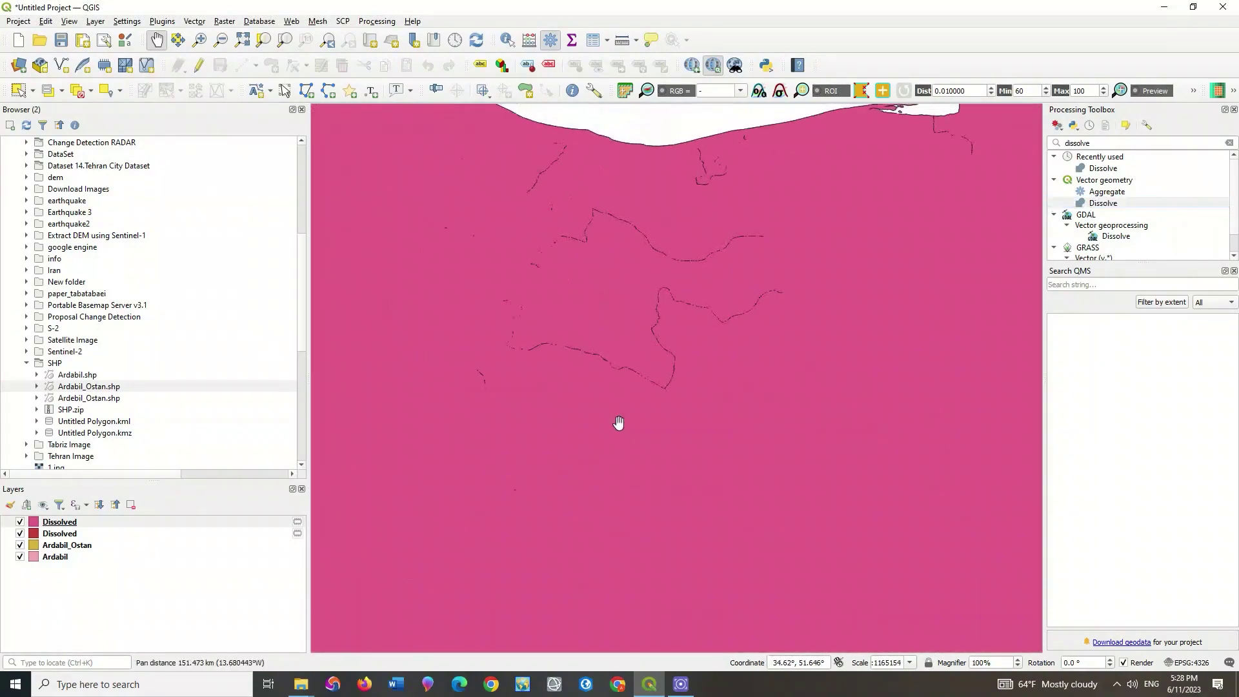
pyautogui.moveTo(360, 274); pyautogui.dragTo(567, 312)
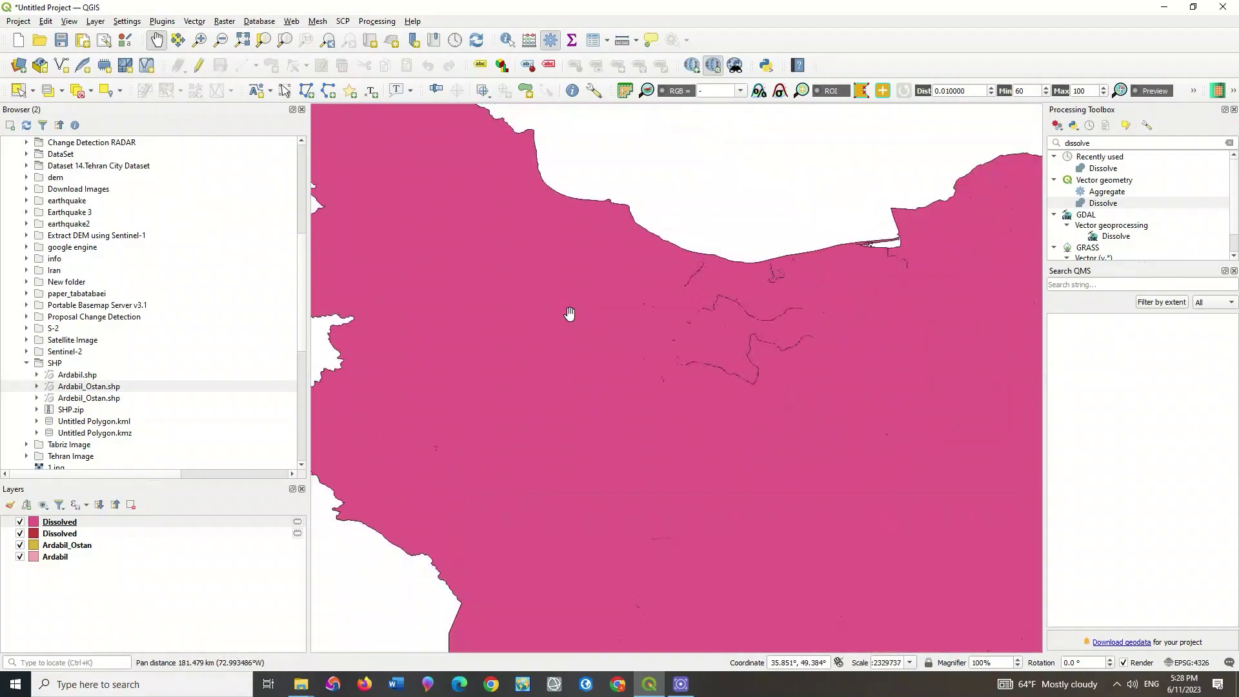
pyautogui.scroll(-3, 578, 315)
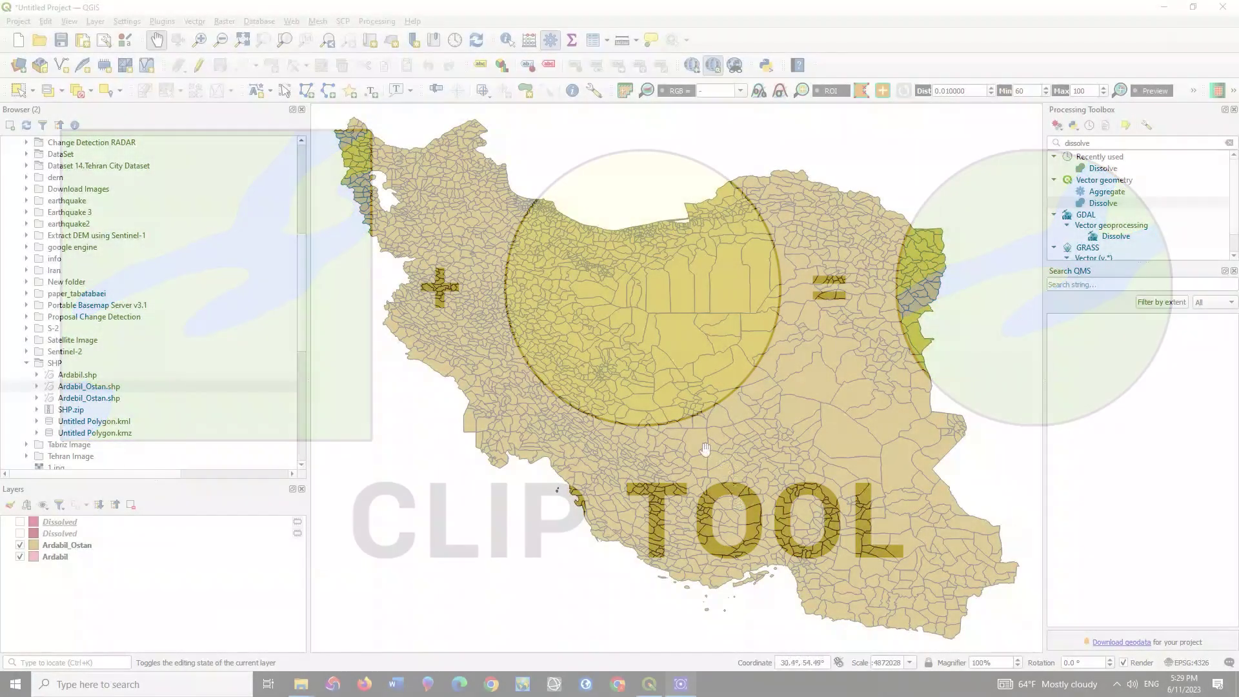
# - Set up a vector Clip with Ardabil as the input layer and Ardabil_Ostan as the overlay layer
pyautogui.click(193, 22)
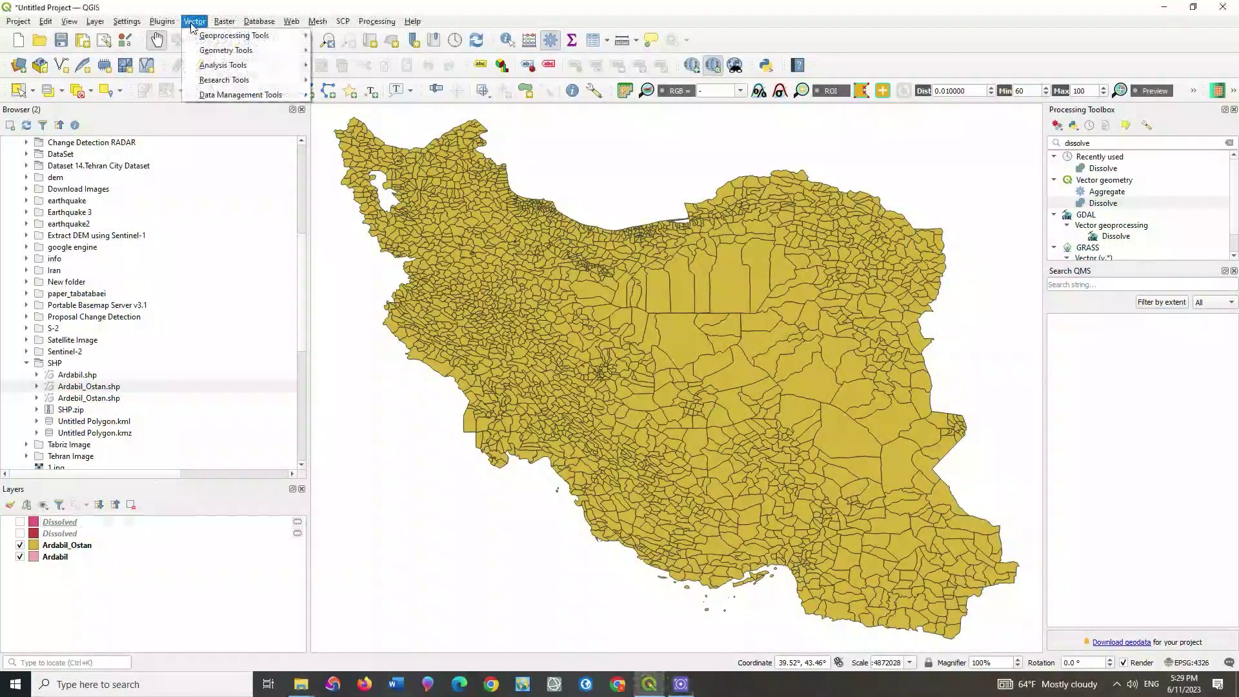
pyautogui.moveTo(200, 37)
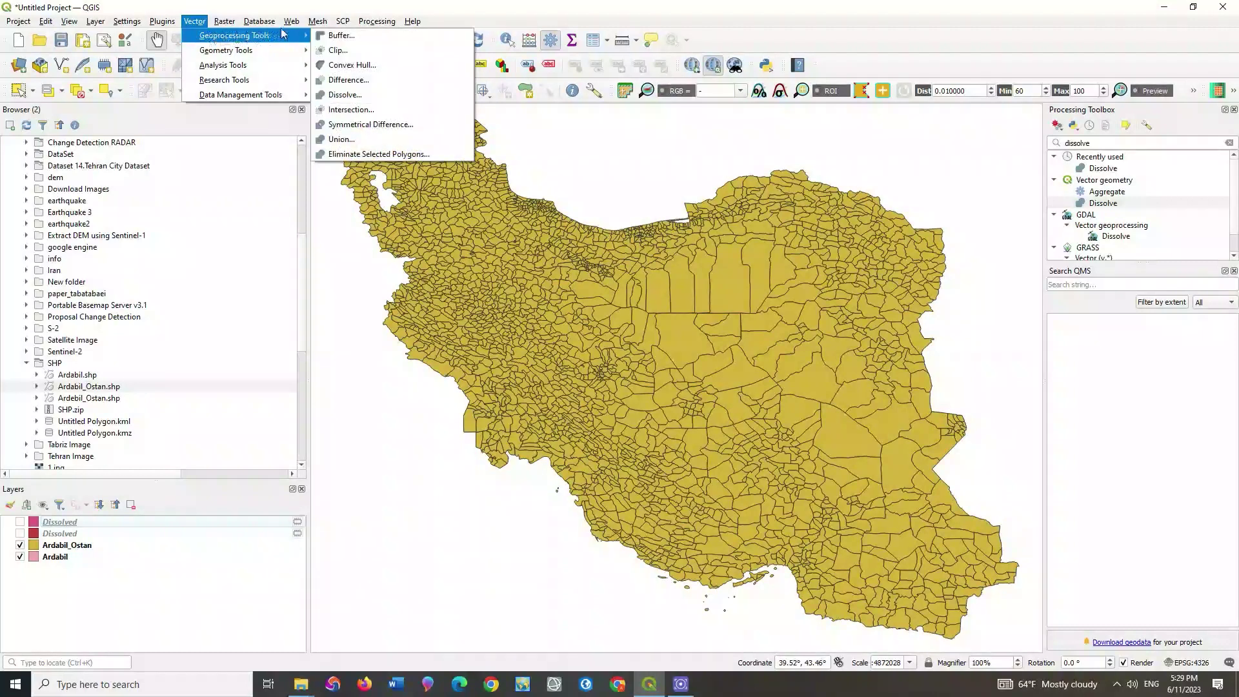
pyautogui.click(375, 51)
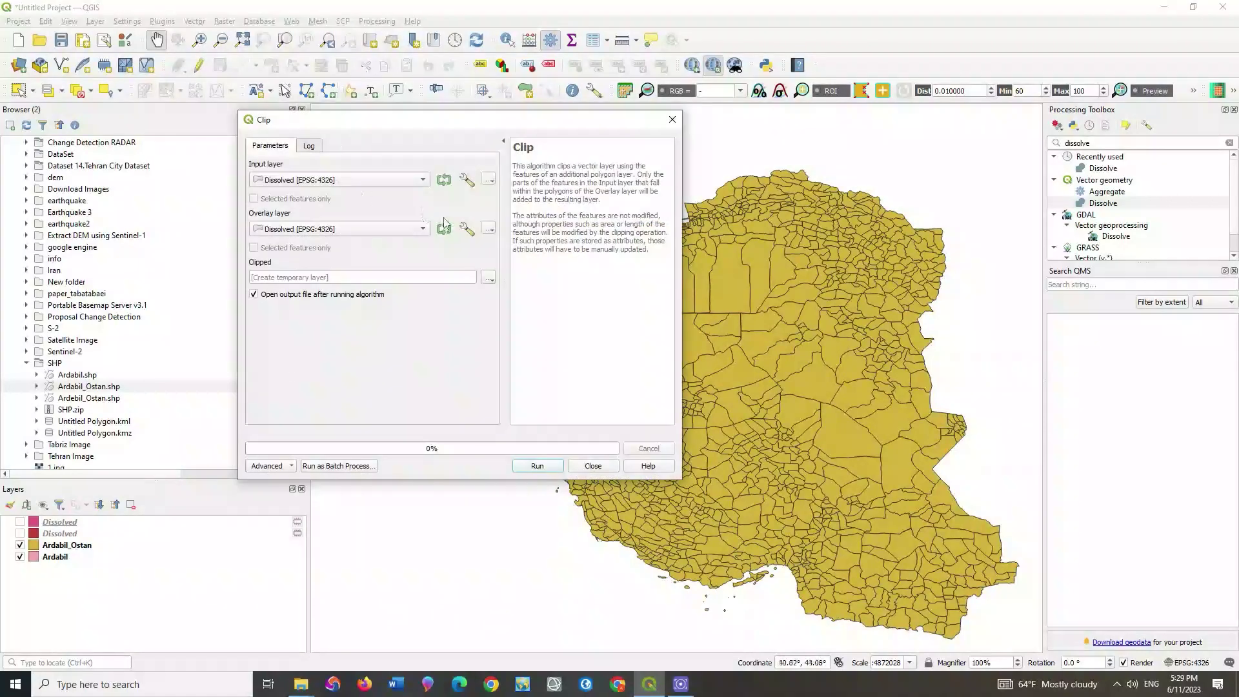
pyautogui.click(354, 183)
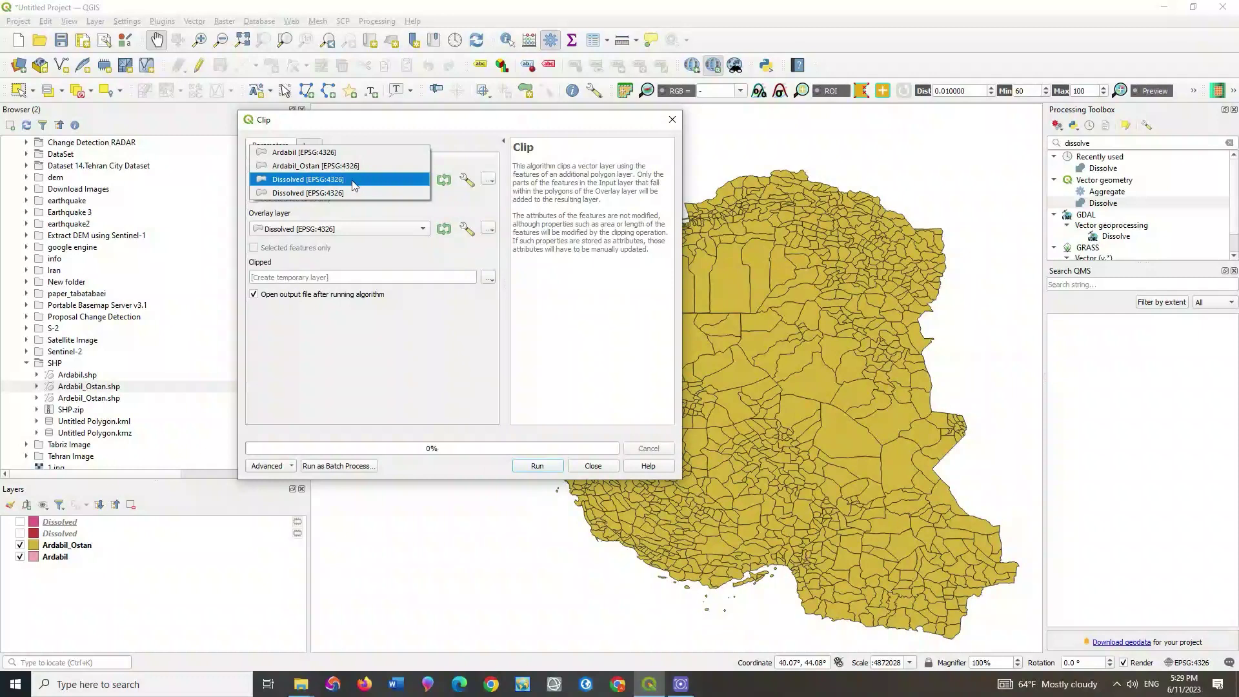
pyautogui.click(322, 152)
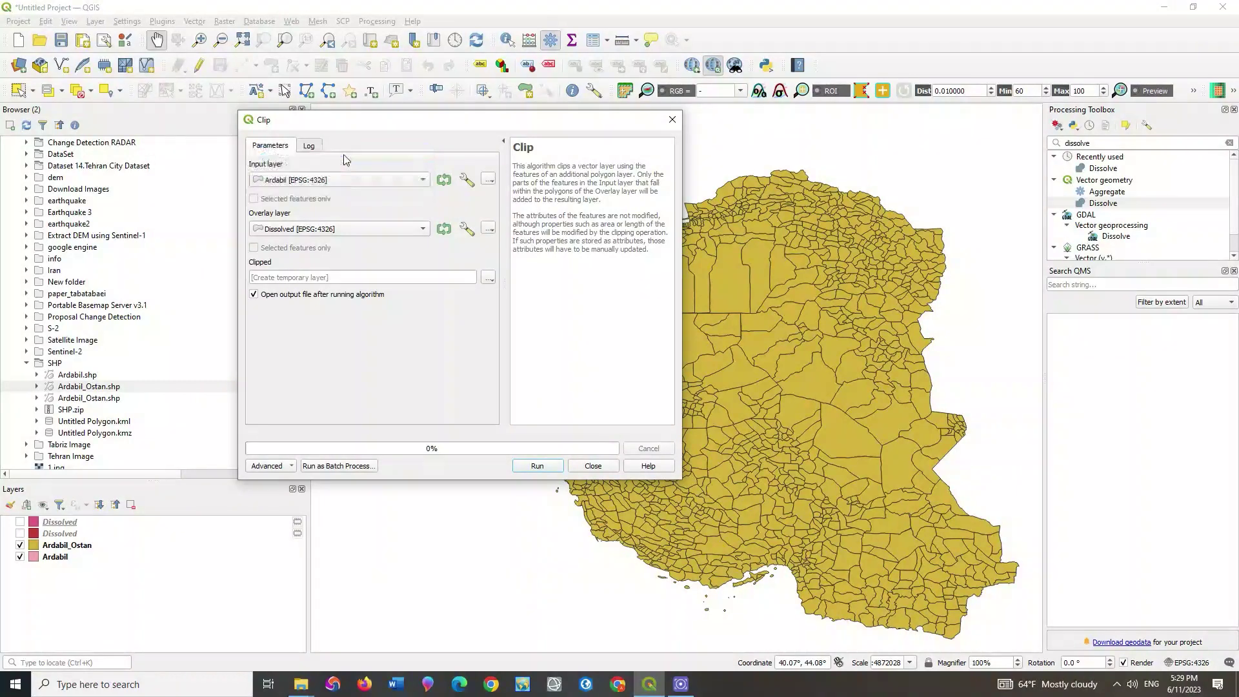
pyautogui.click(379, 234)
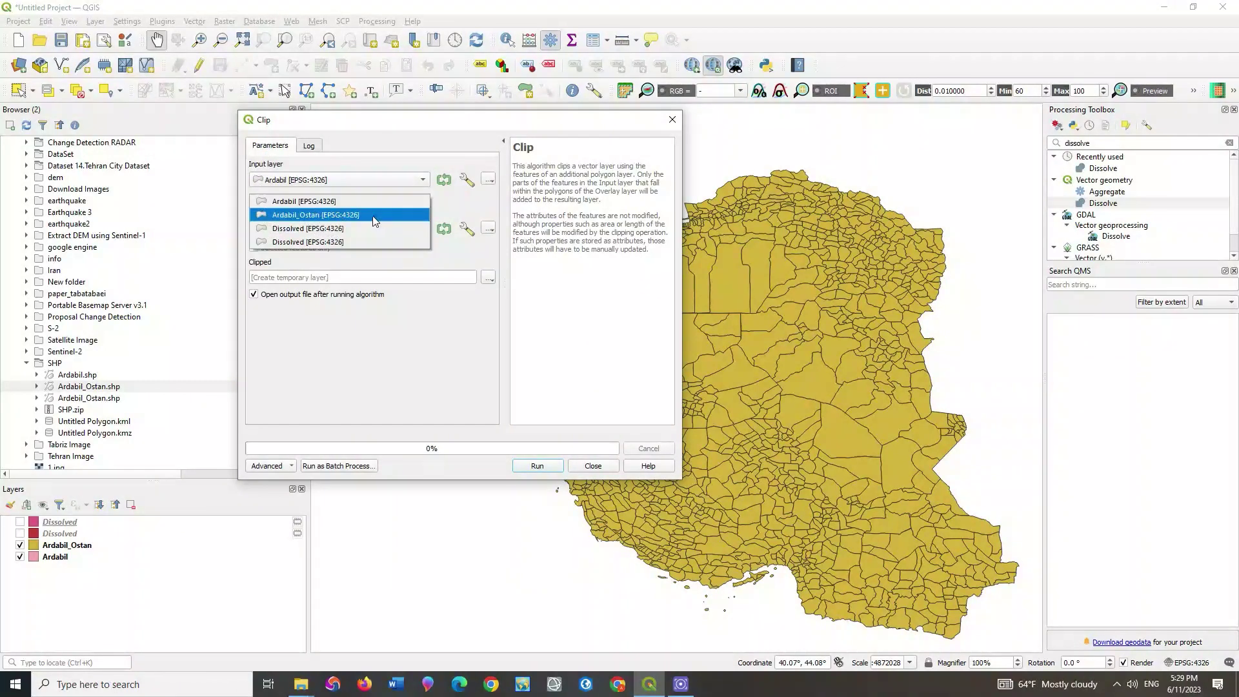
pyautogui.click(366, 221)
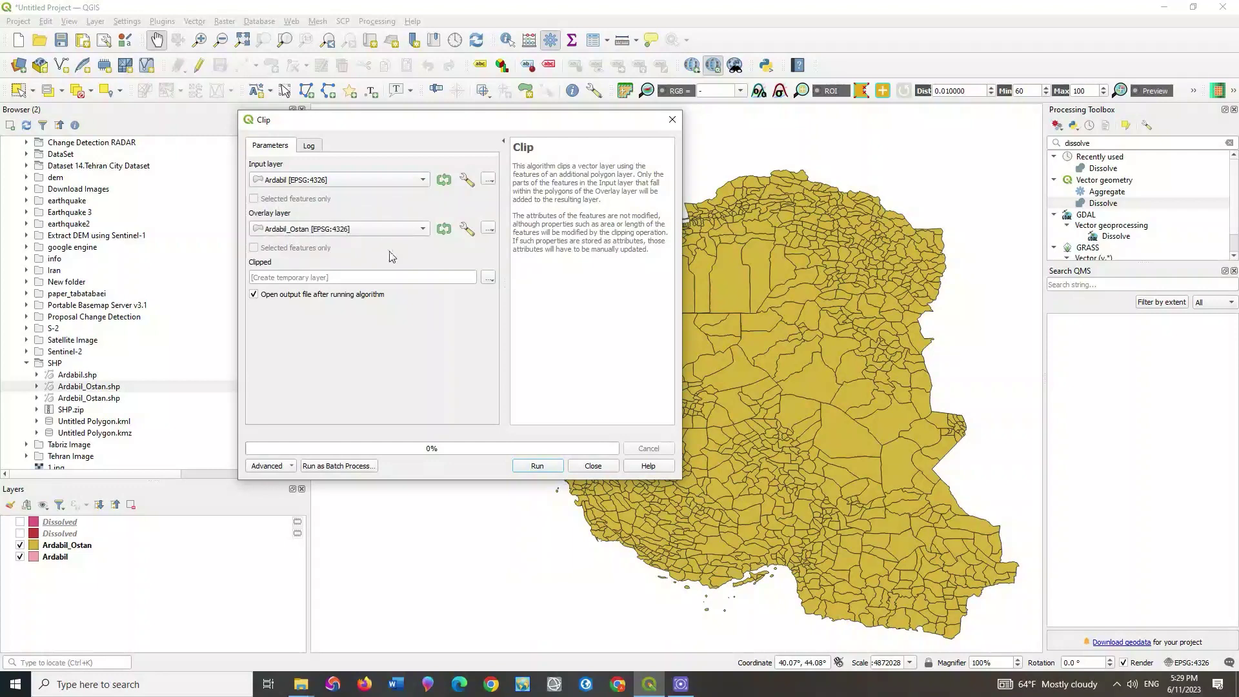
# - Set the clipped output to a temporary layer, run the Clip algorithm and close its dialog
pyautogui.click(488, 278)
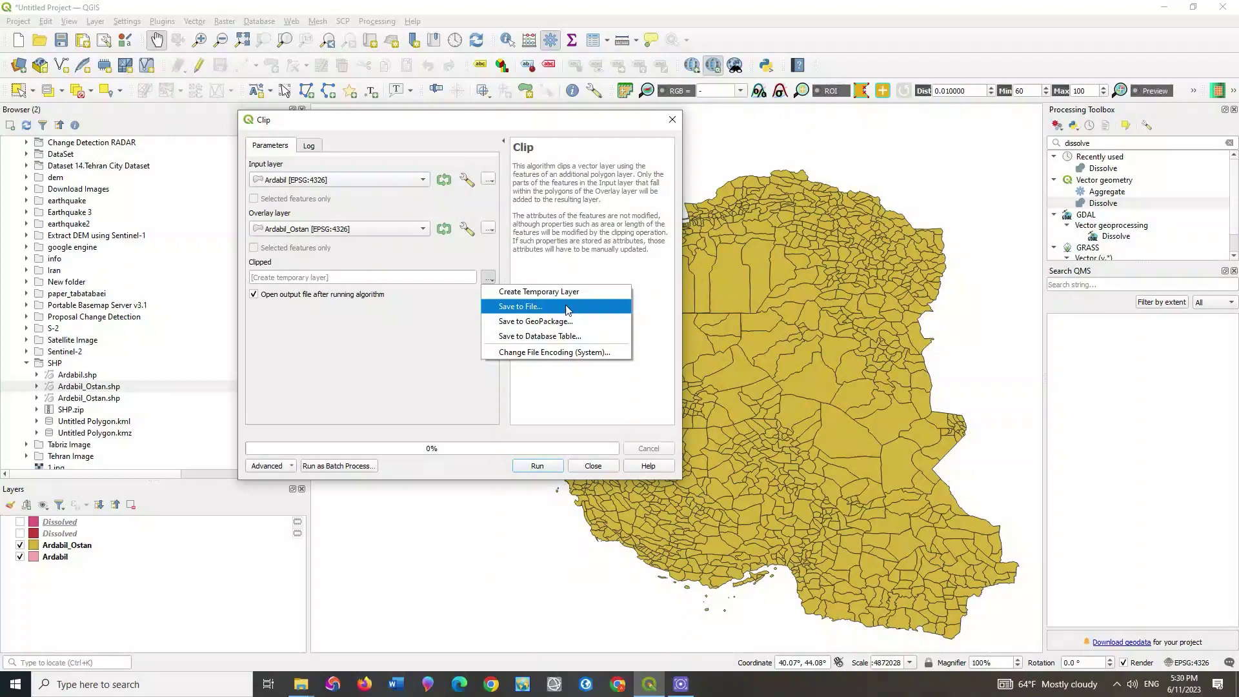
pyautogui.click(510, 292)
pyautogui.click(526, 469)
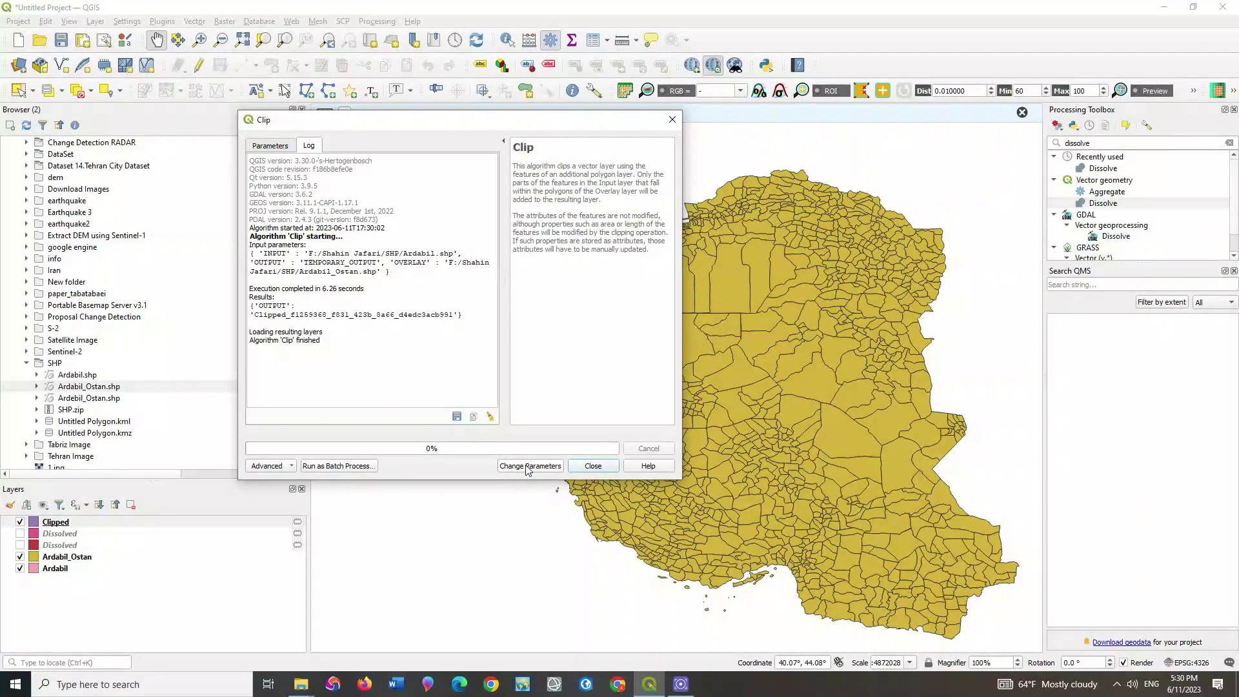
pyautogui.click(670, 119)
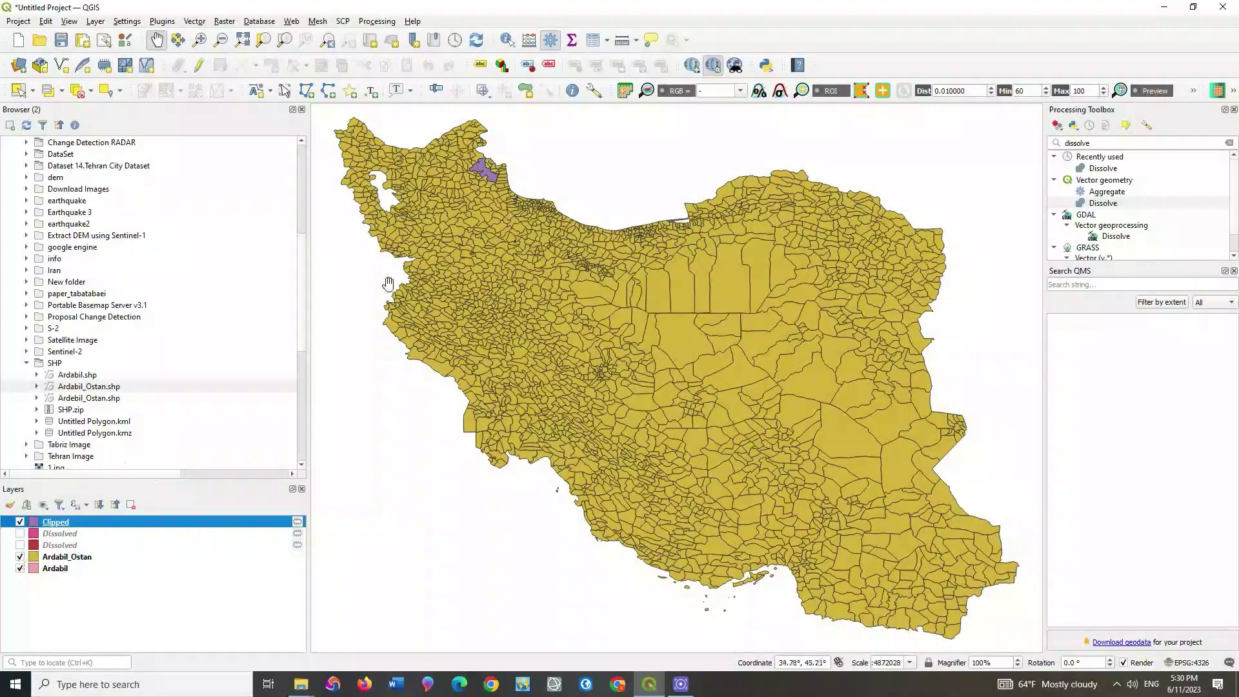
# - Compare the Clipped area with Ardabil_Ostan by toggling both layers' visibility, leaving both shown, and inspect it within the whole country
pyautogui.scroll(3, 436, 200)
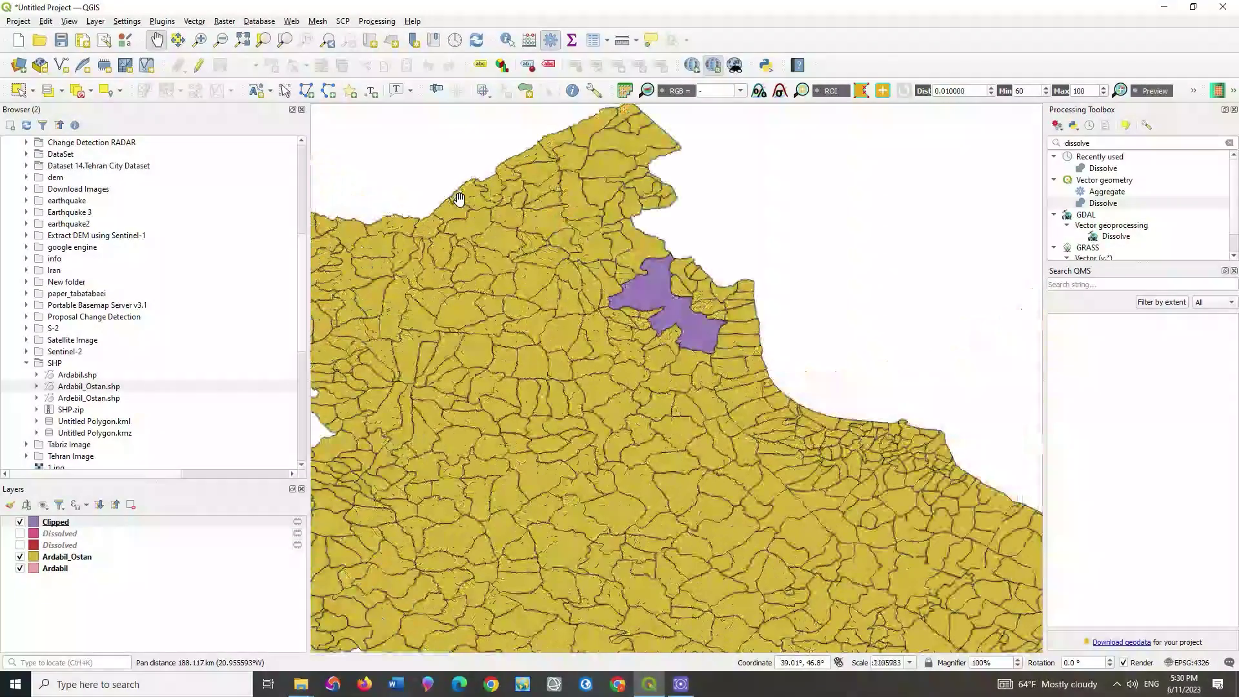
pyautogui.click(20, 557)
pyautogui.click(20, 522)
pyautogui.click(20, 522)
pyautogui.click(20, 556)
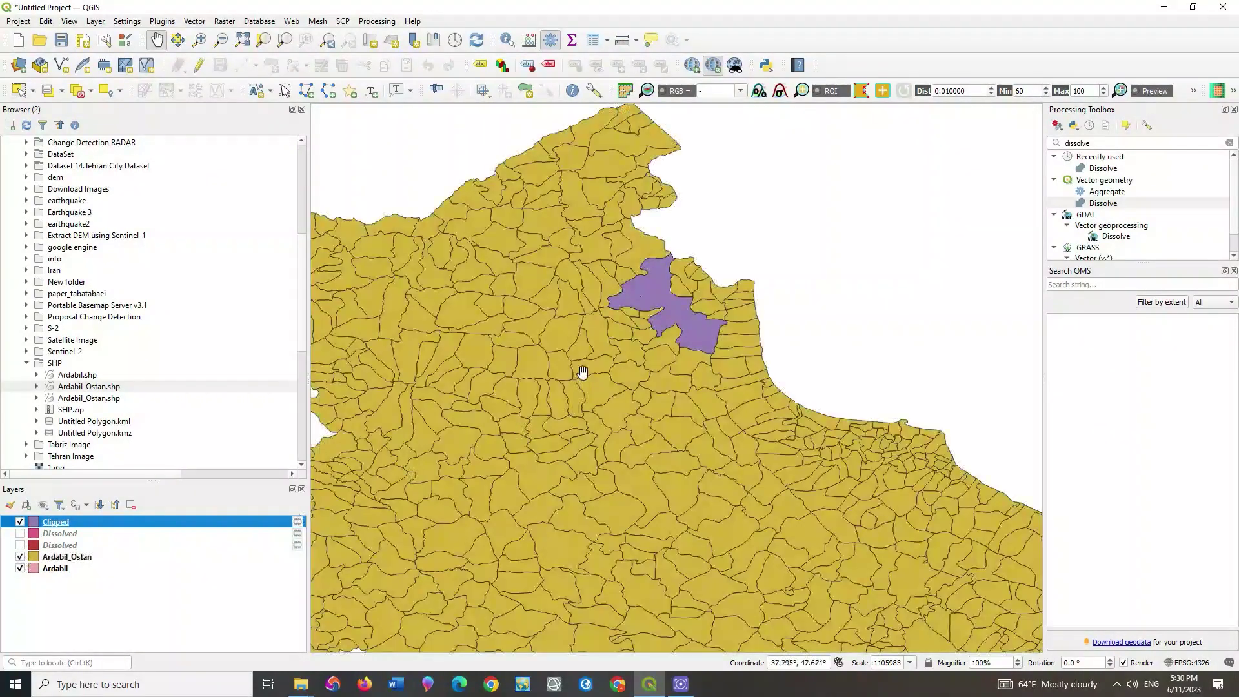
pyautogui.scroll(-2, 566, 269)
pyautogui.moveTo(565, 270); pyautogui.dragTo(533, 278)
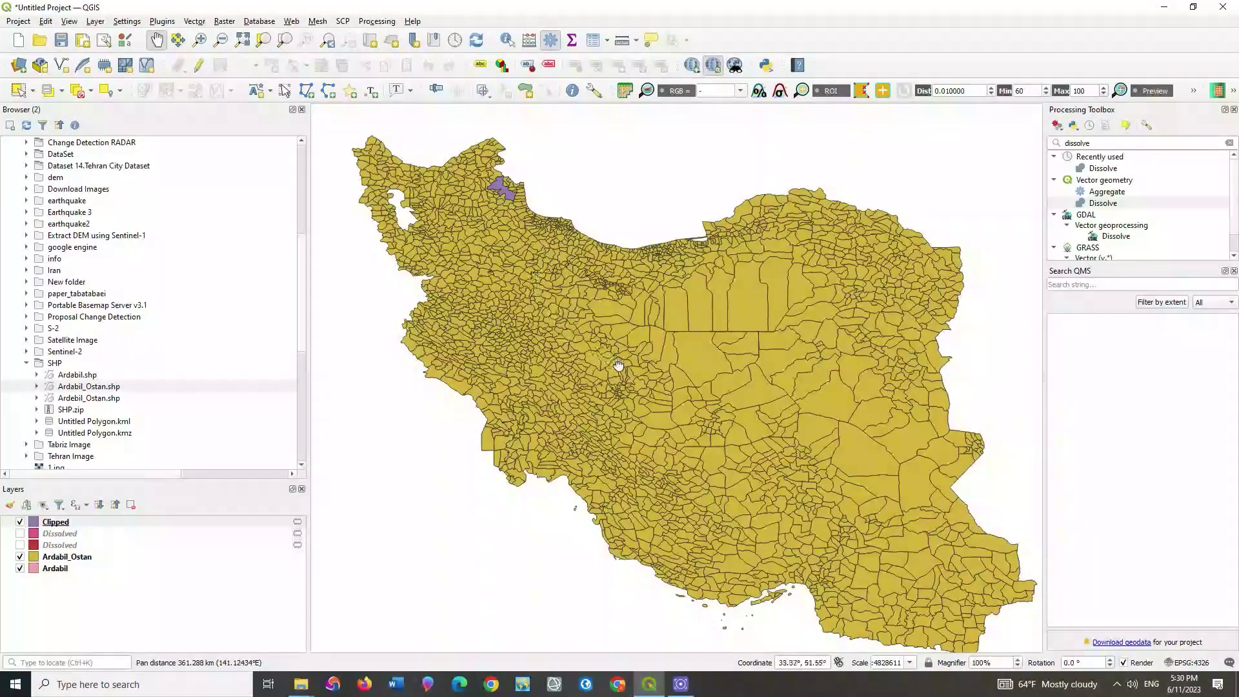
pyautogui.moveTo(618, 364); pyautogui.dragTo(610, 359)
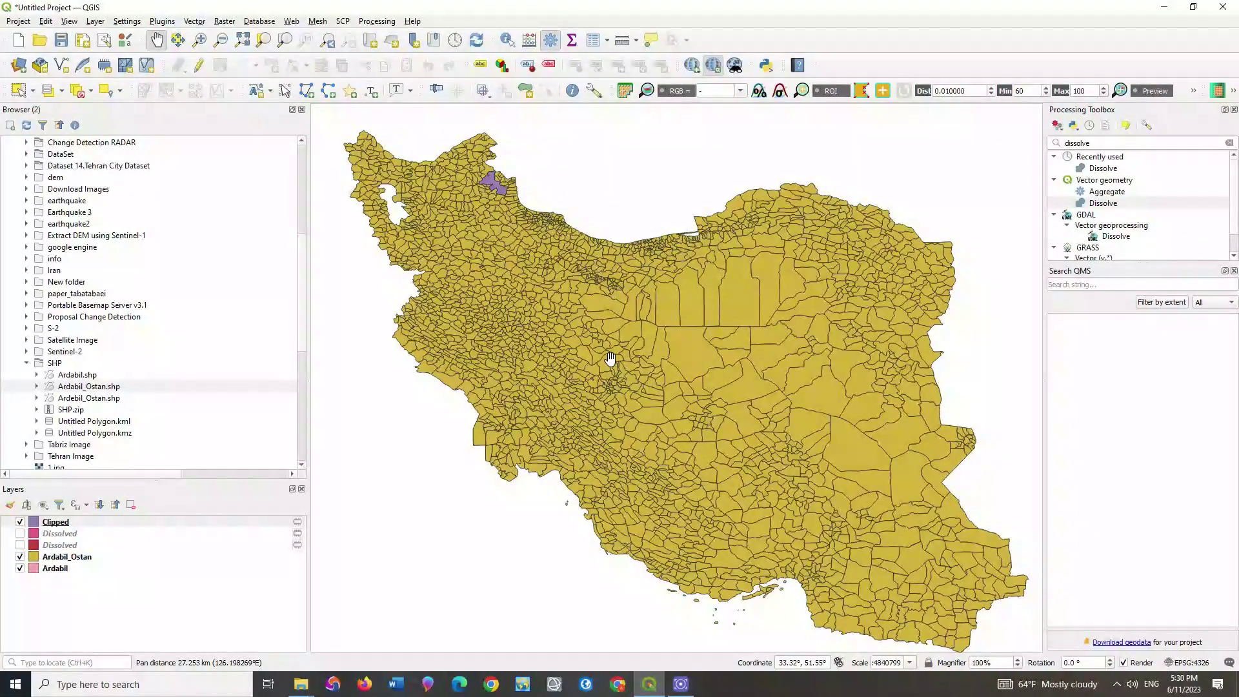
pyautogui.moveTo(609, 358); pyautogui.dragTo(615, 349)
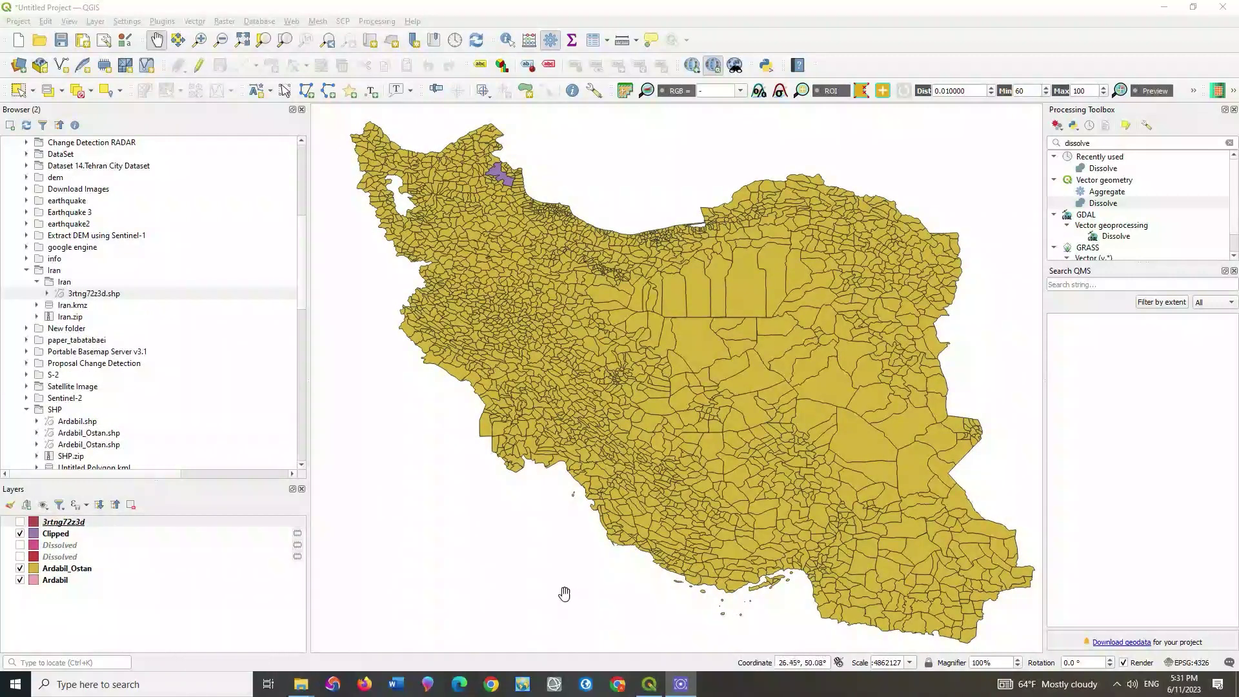
# - Add 3rtng72z3d.shp from the Iran folder to the map and clip it with Ardabil_Ostan into a temporary layer
pyautogui.doubleClick(136, 296)
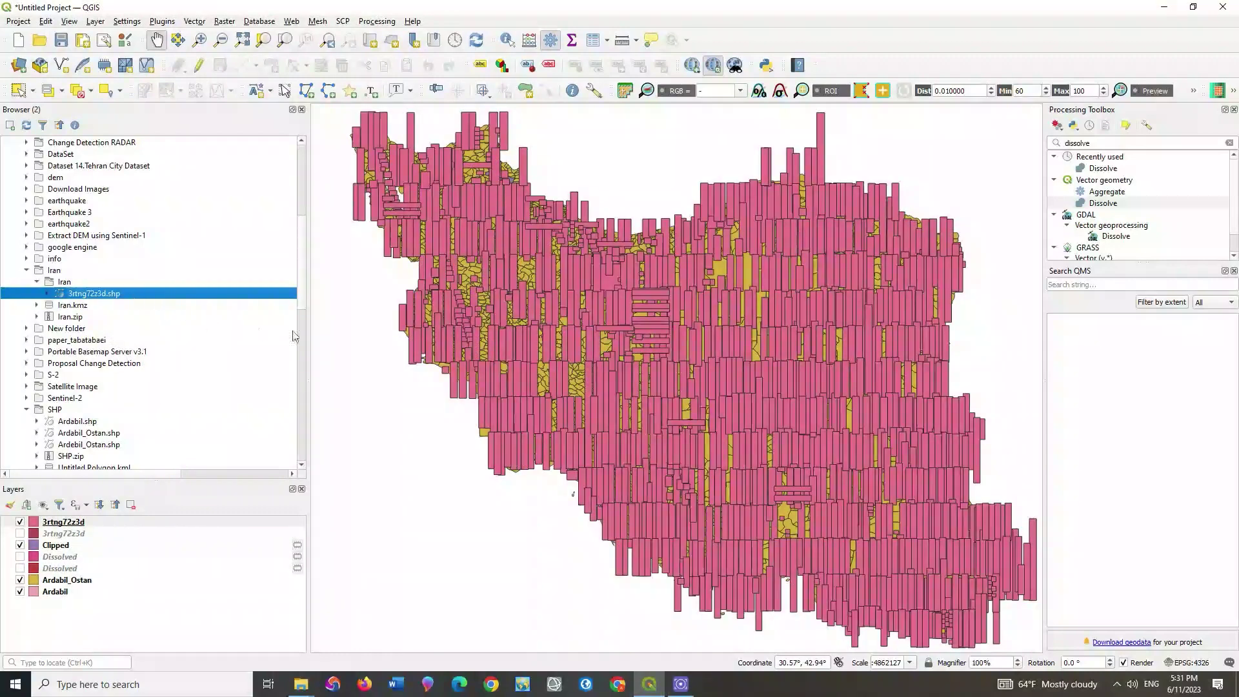
pyautogui.click(194, 22)
pyautogui.moveTo(197, 37)
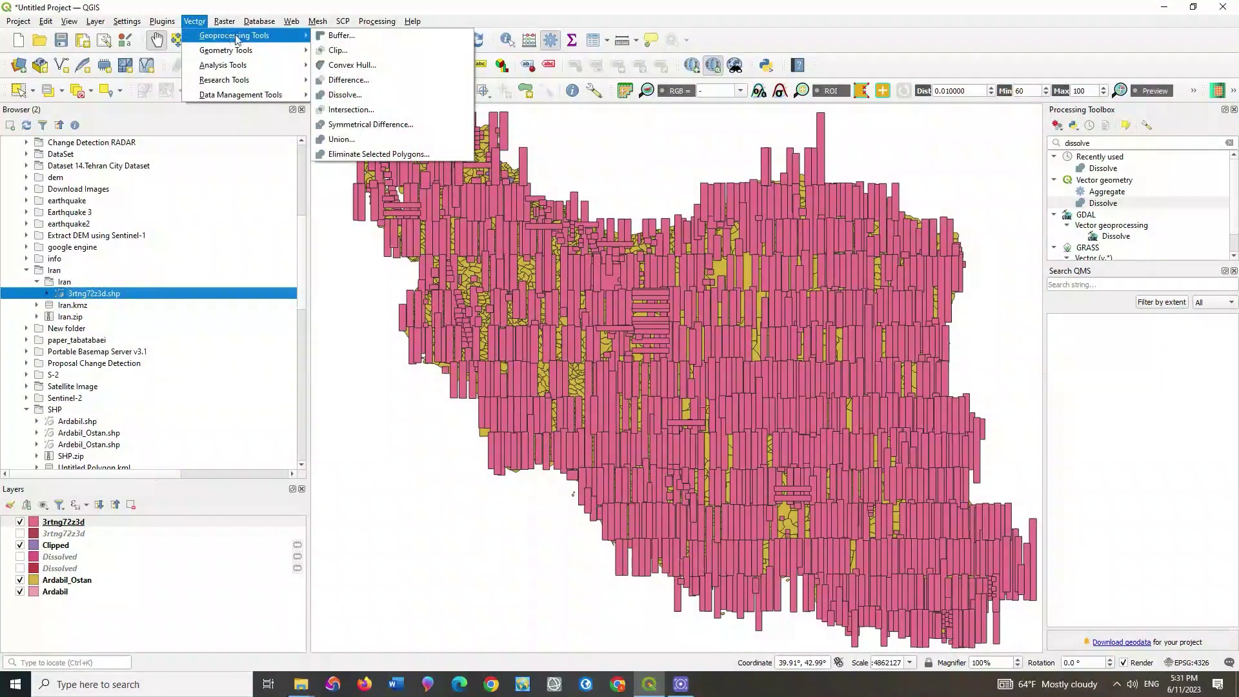
pyautogui.click(390, 52)
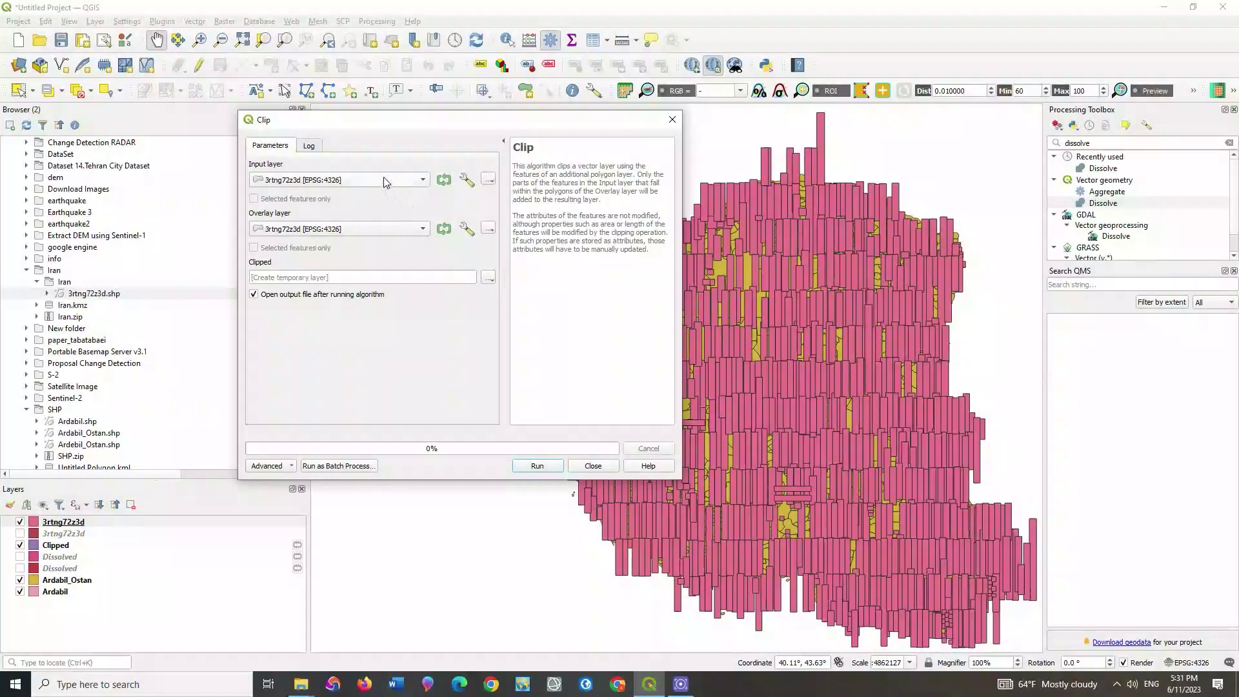
pyautogui.click(385, 180)
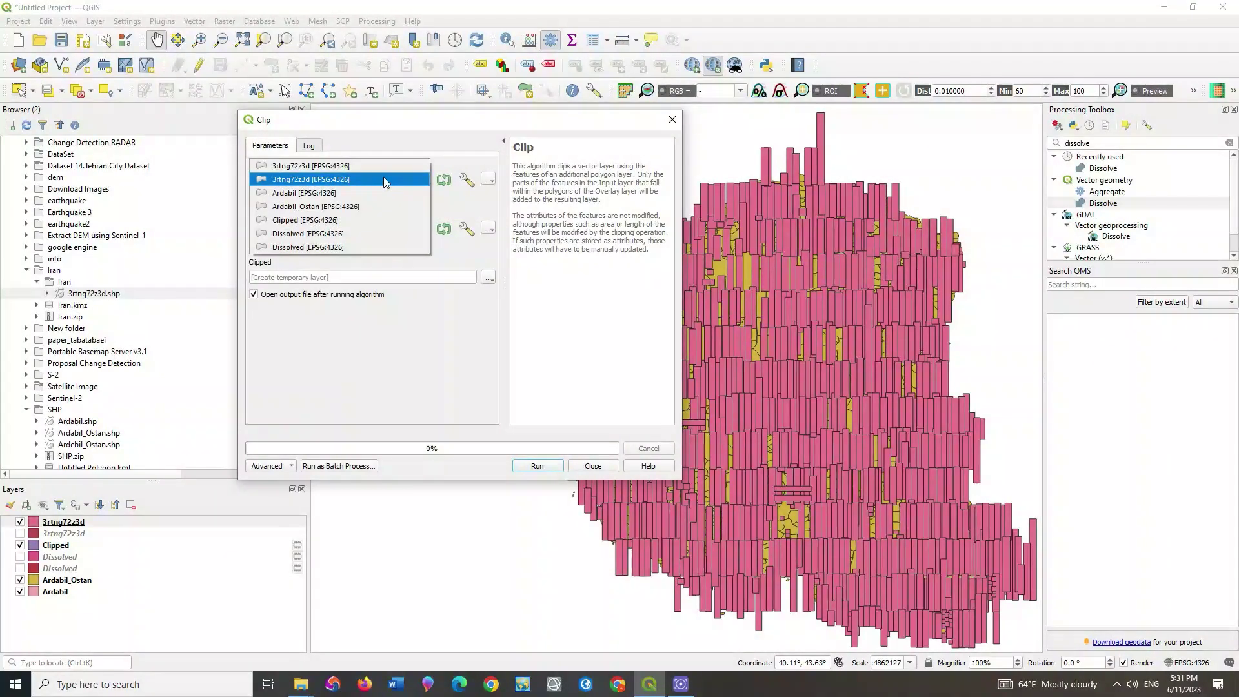
pyautogui.click(381, 166)
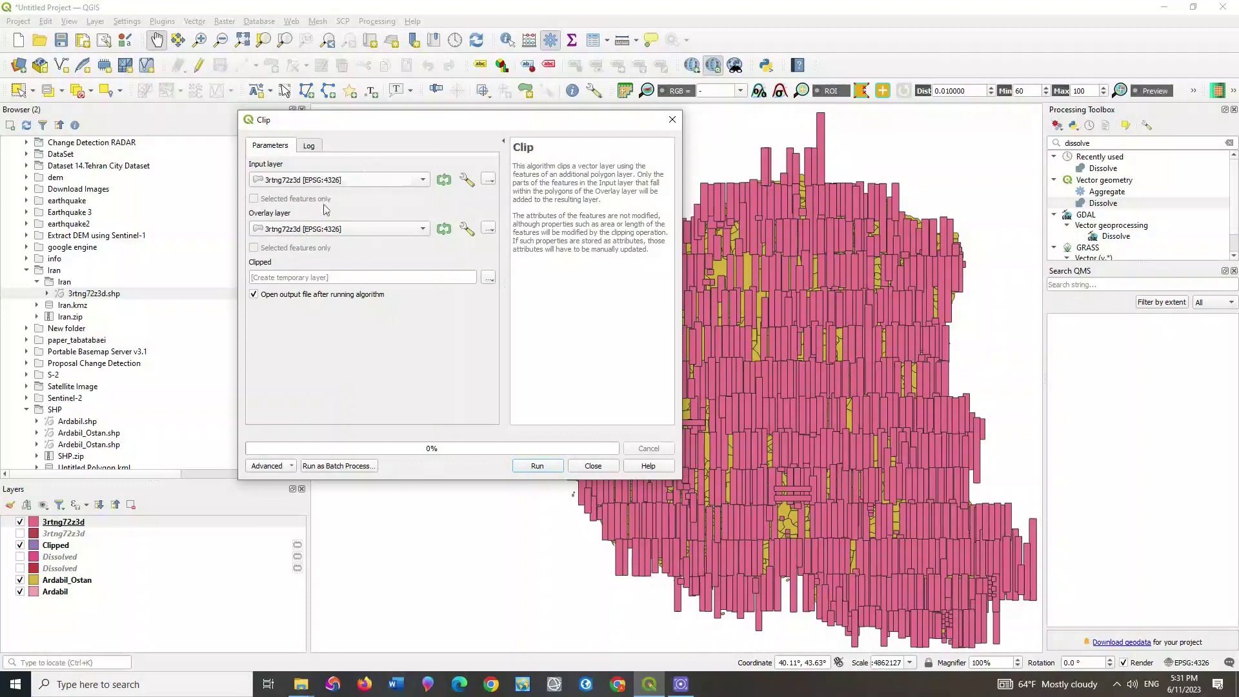
pyautogui.click(375, 229)
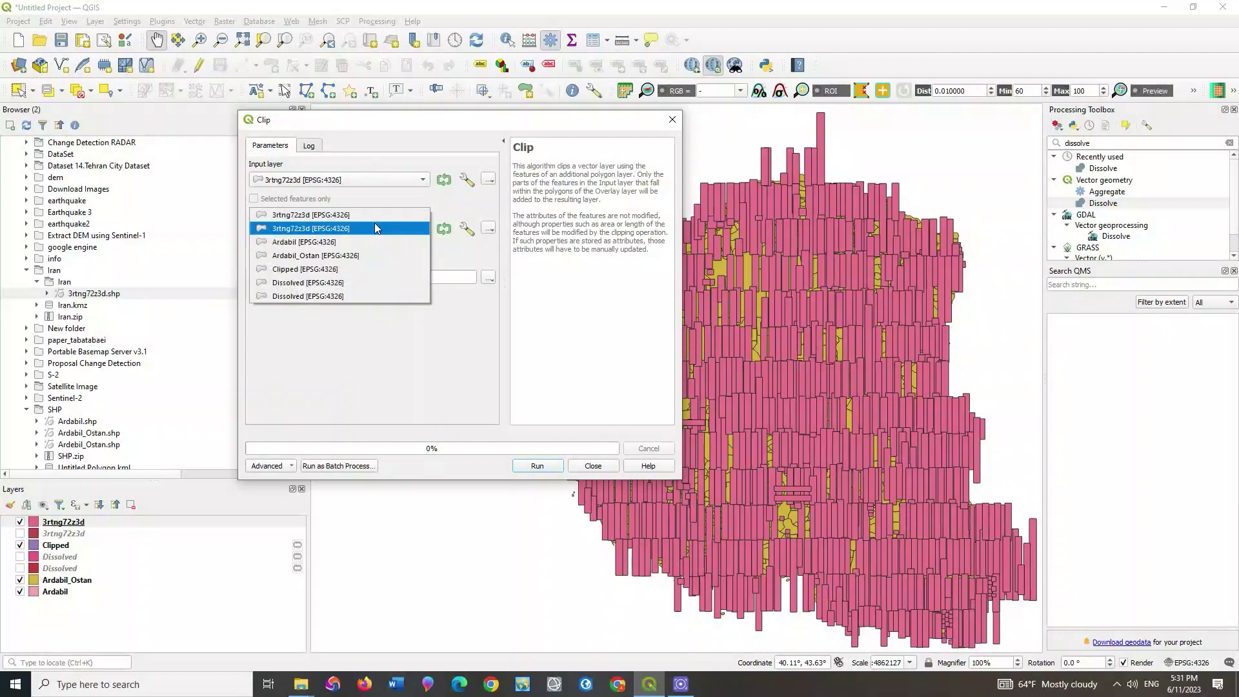
pyautogui.click(367, 256)
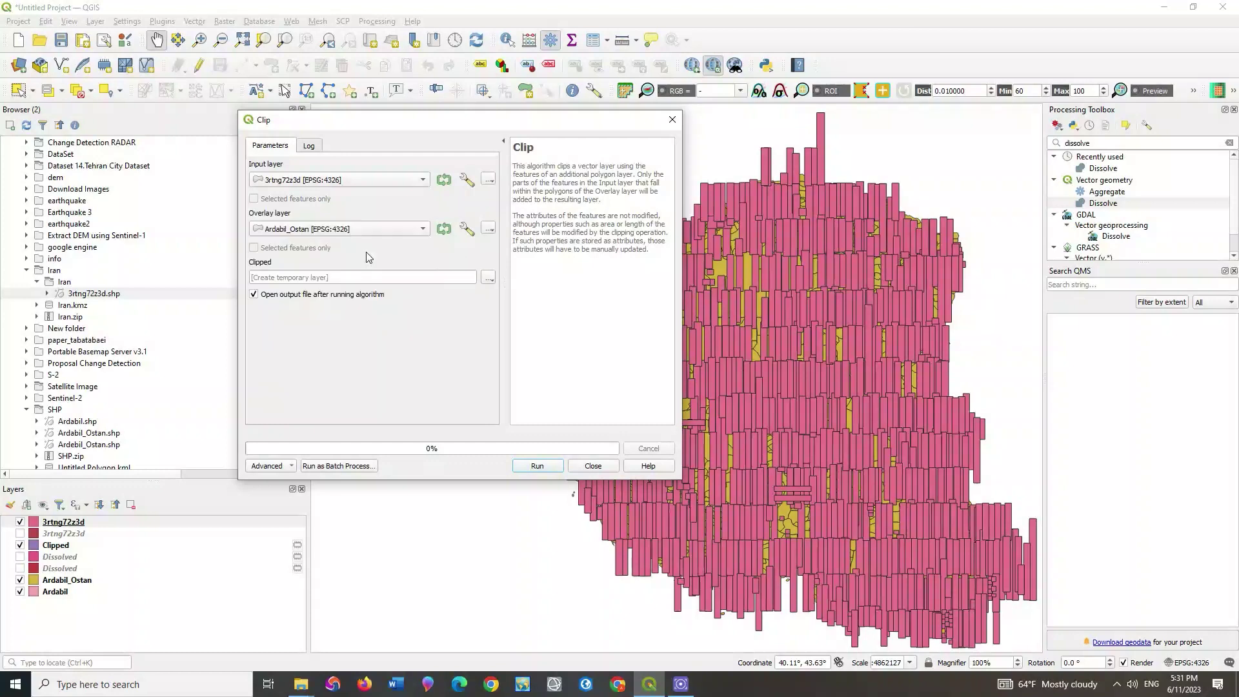
pyautogui.click(530, 467)
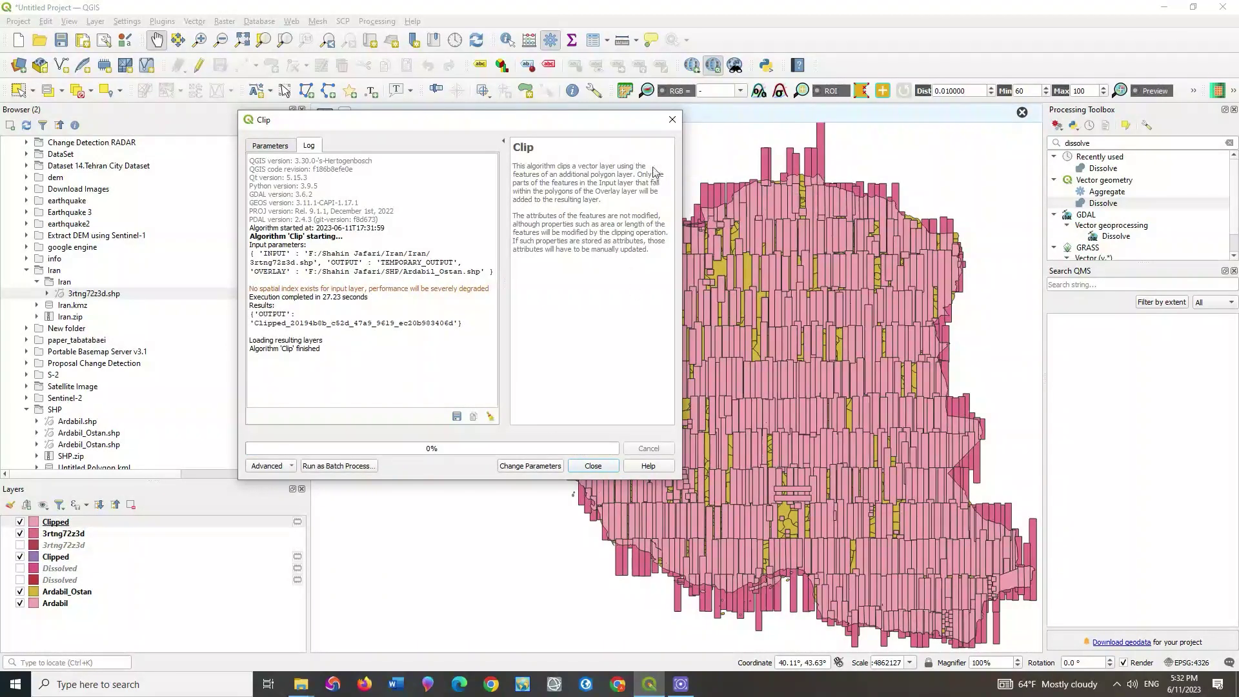
pyautogui.click(671, 122)
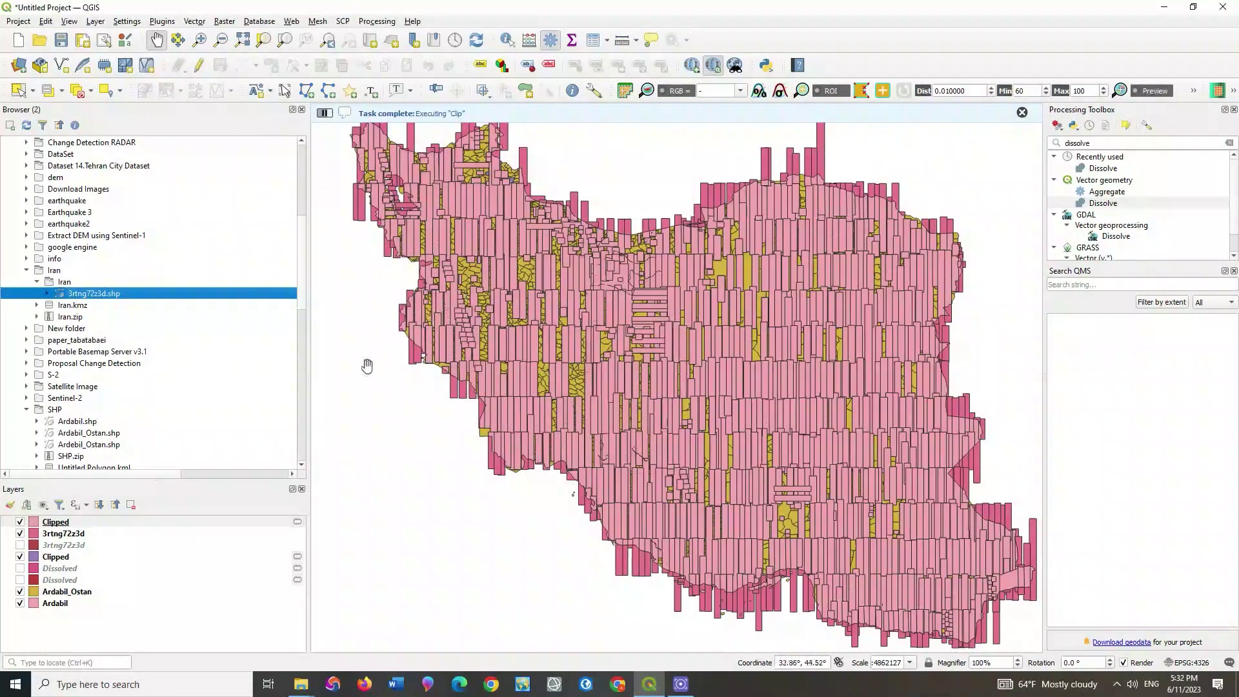
# - Hide the 3rtng72z3d, earlier Clipped, Ardabil_Ostan and Ardabil layers so only the new Clipped layer is displayed
pyautogui.click(20, 533)
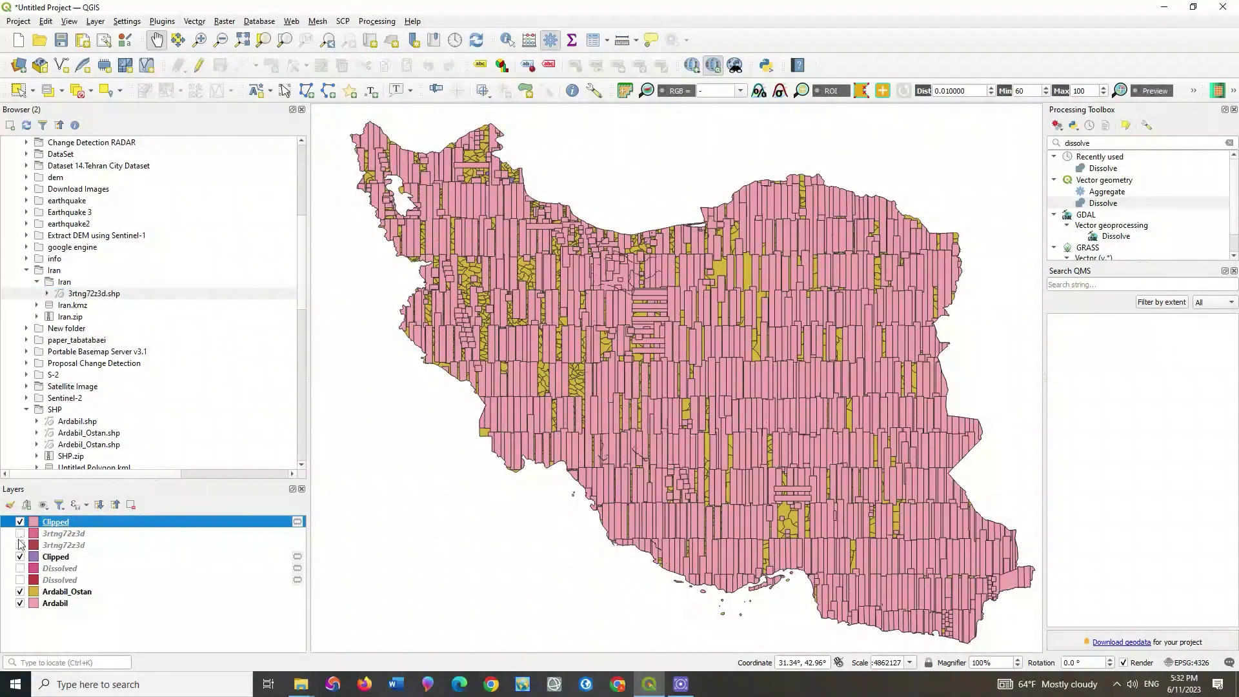
pyautogui.click(20, 557)
pyautogui.click(20, 592)
pyautogui.click(20, 603)
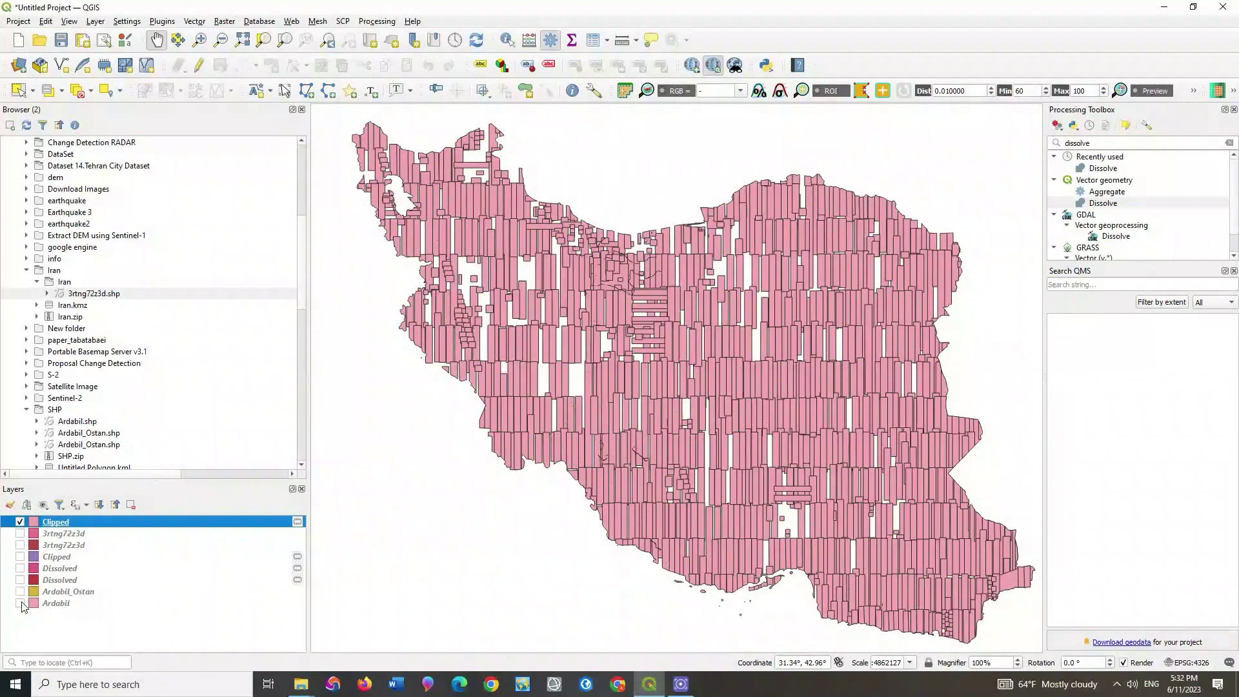
# - Toggle Ardabil_Ostan's visibility repeatedly to compare its boundary with the new Clipped layer, leaving it hidden
pyautogui.click(21, 591)
pyautogui.click(21, 592)
pyautogui.click(21, 591)
pyautogui.click(21, 592)
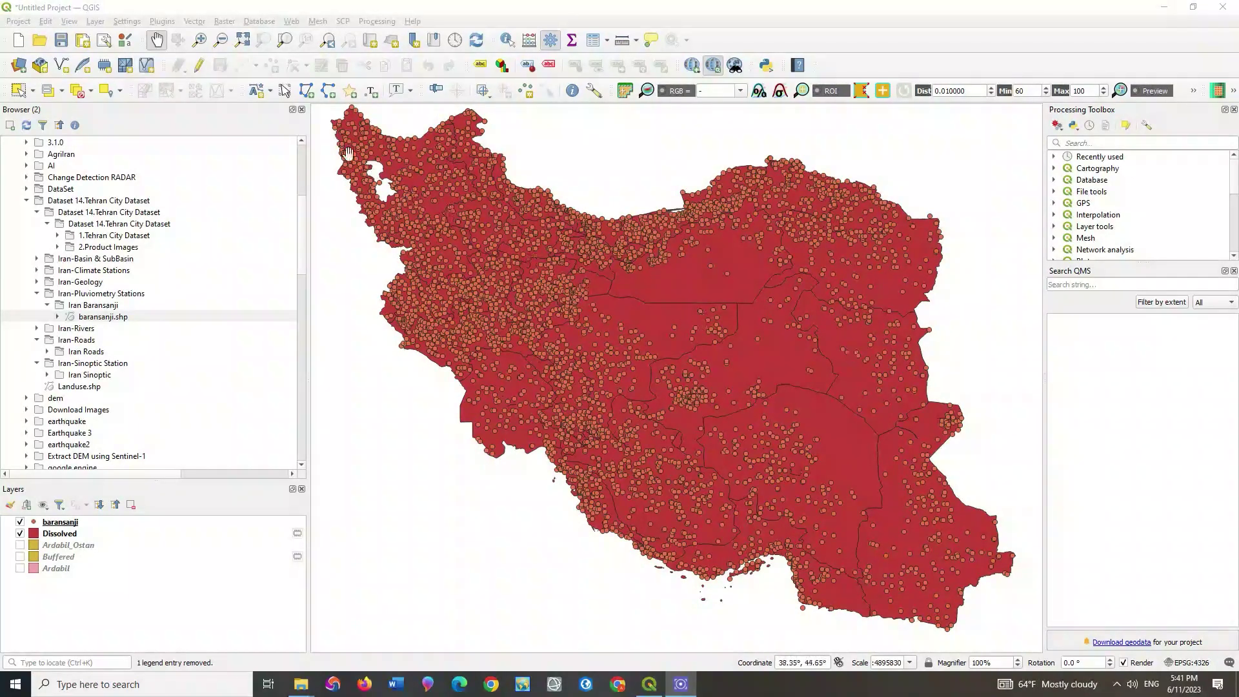
# - Set up Count Points in Polygon with Dissolved as the polygon layer and baransanji as the point layer
pyautogui.click(200, 27)
pyautogui.moveTo(234, 67)
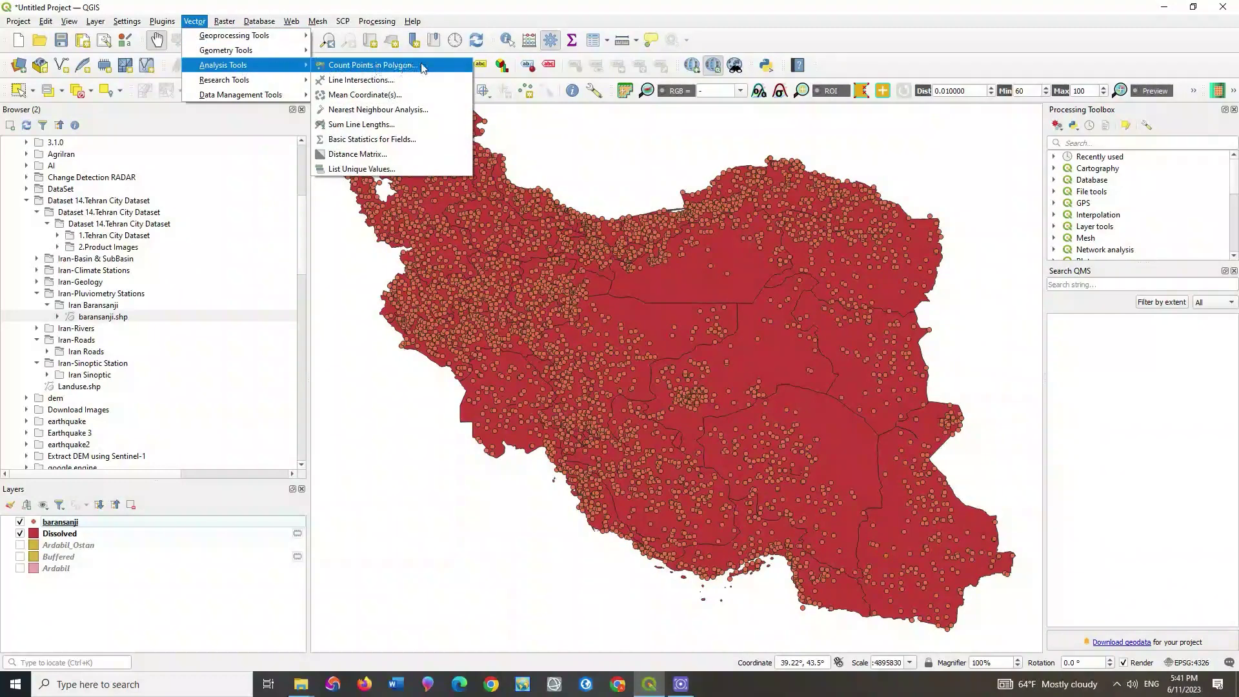
pyautogui.click(434, 69)
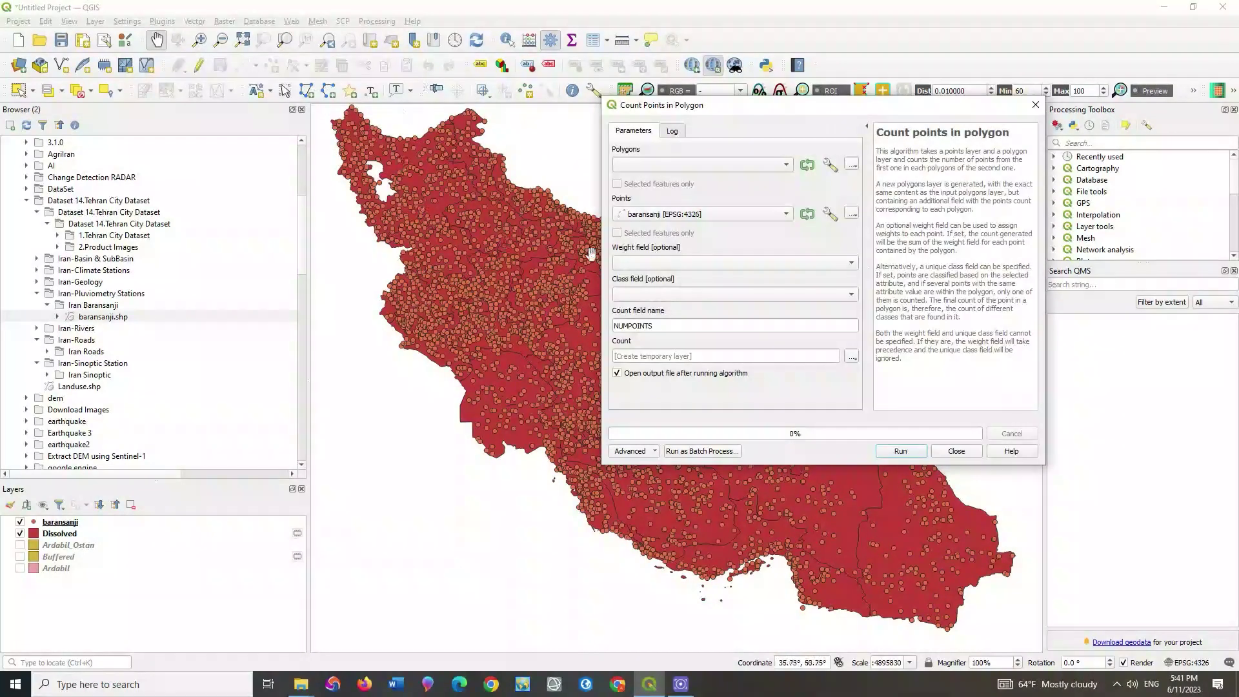
pyautogui.click(764, 166)
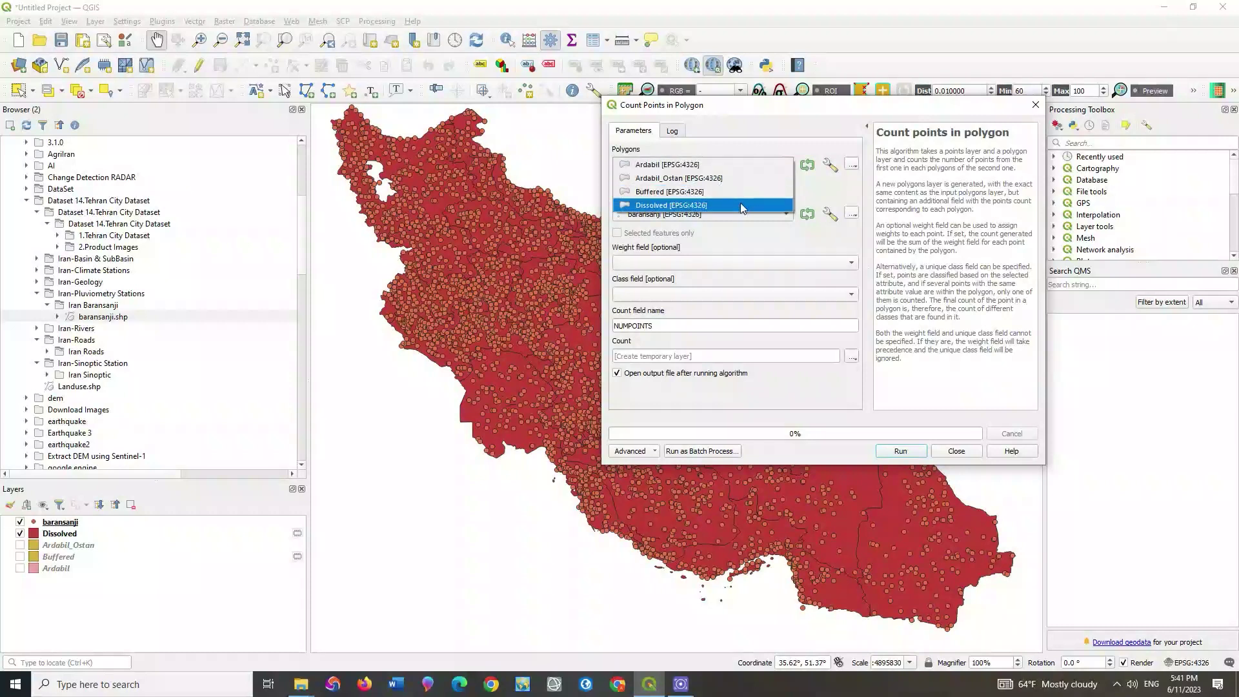
pyautogui.click(740, 205)
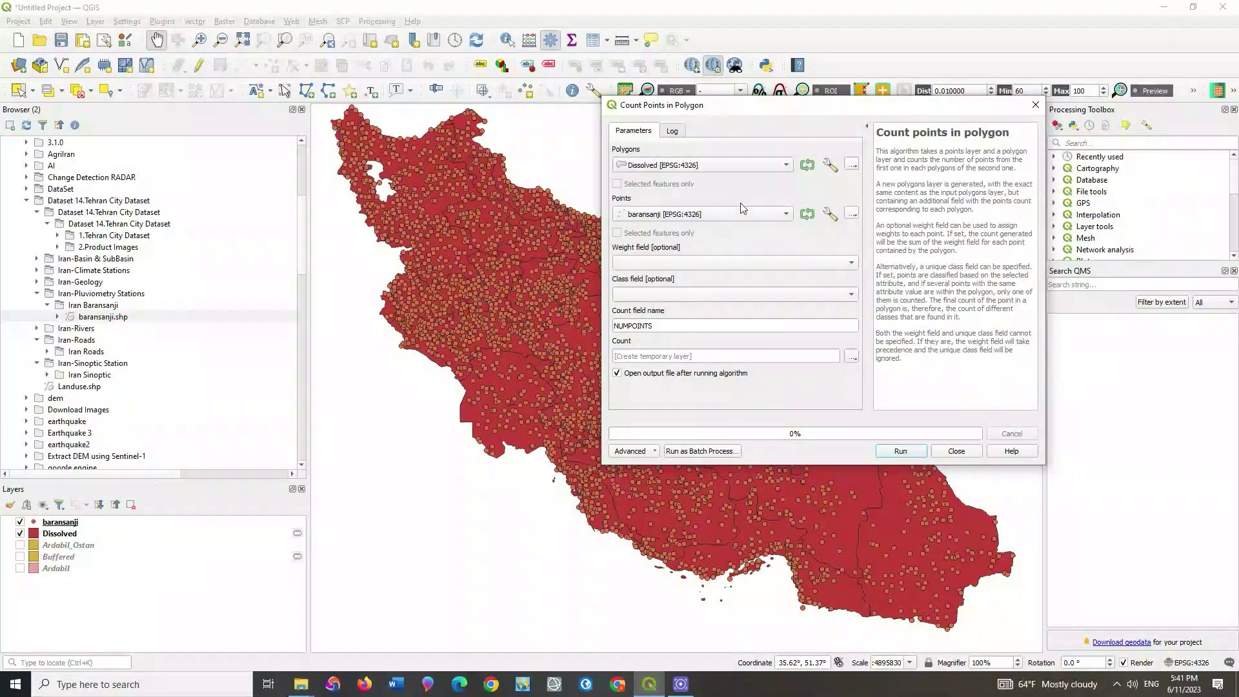
pyautogui.click(745, 214)
pyautogui.click(747, 218)
# - Keep NUMPOINTS as the count field name, run the point count into a temporary layer and close the dialog
pyautogui.click(660, 326)
pyautogui.click(852, 356)
pyautogui.click(859, 367)
pyautogui.click(900, 452)
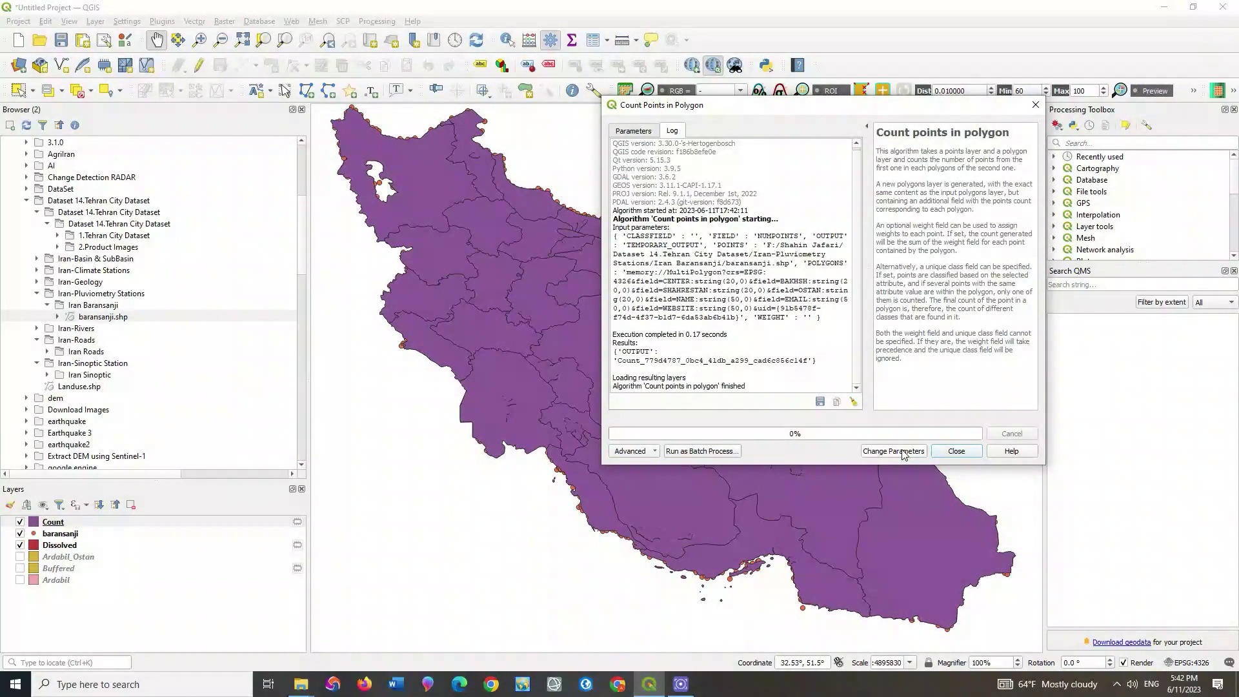
pyautogui.click(1034, 105)
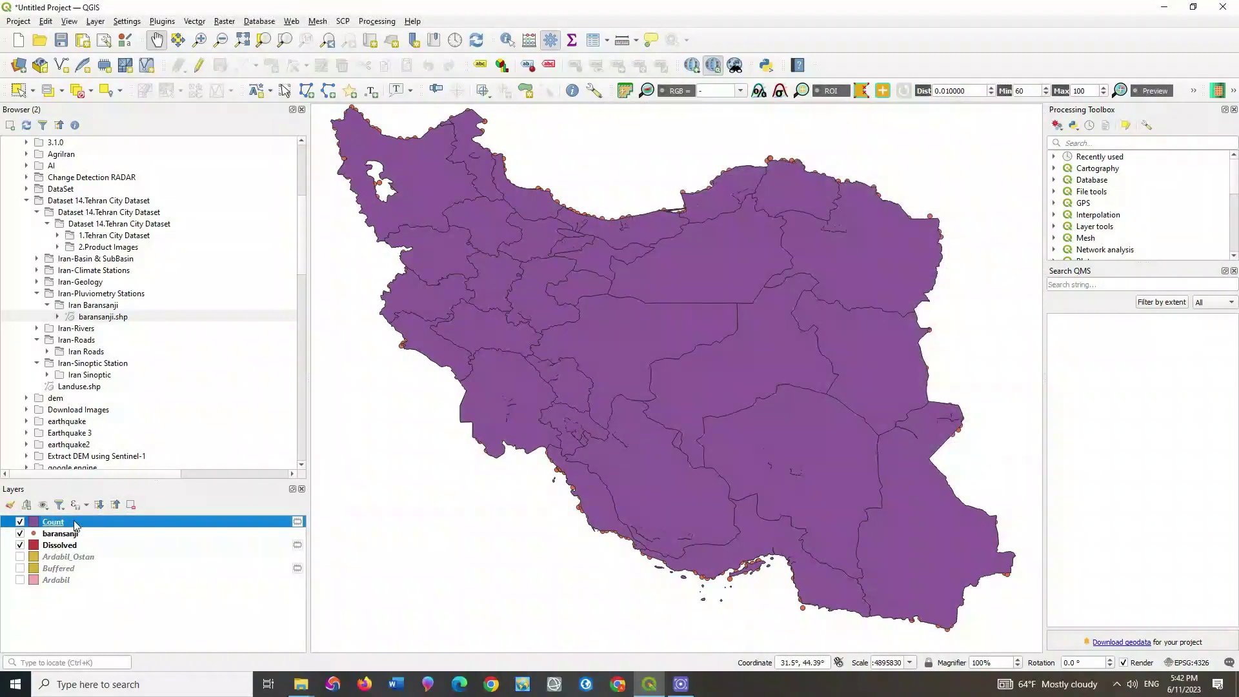
# - Open the Count layer's attribute table, enlarge it, sort by NUMPOINTS in descending order and select the province with the most points
pyautogui.rightClick(75, 525)
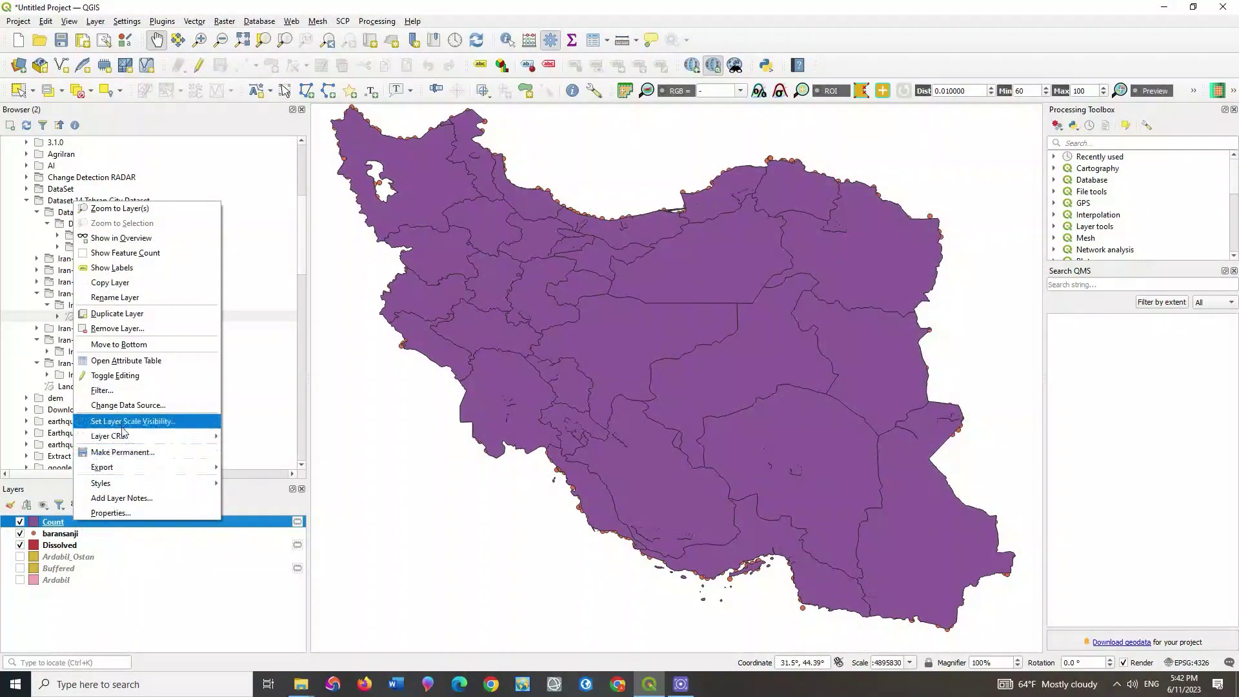
pyautogui.click(181, 361)
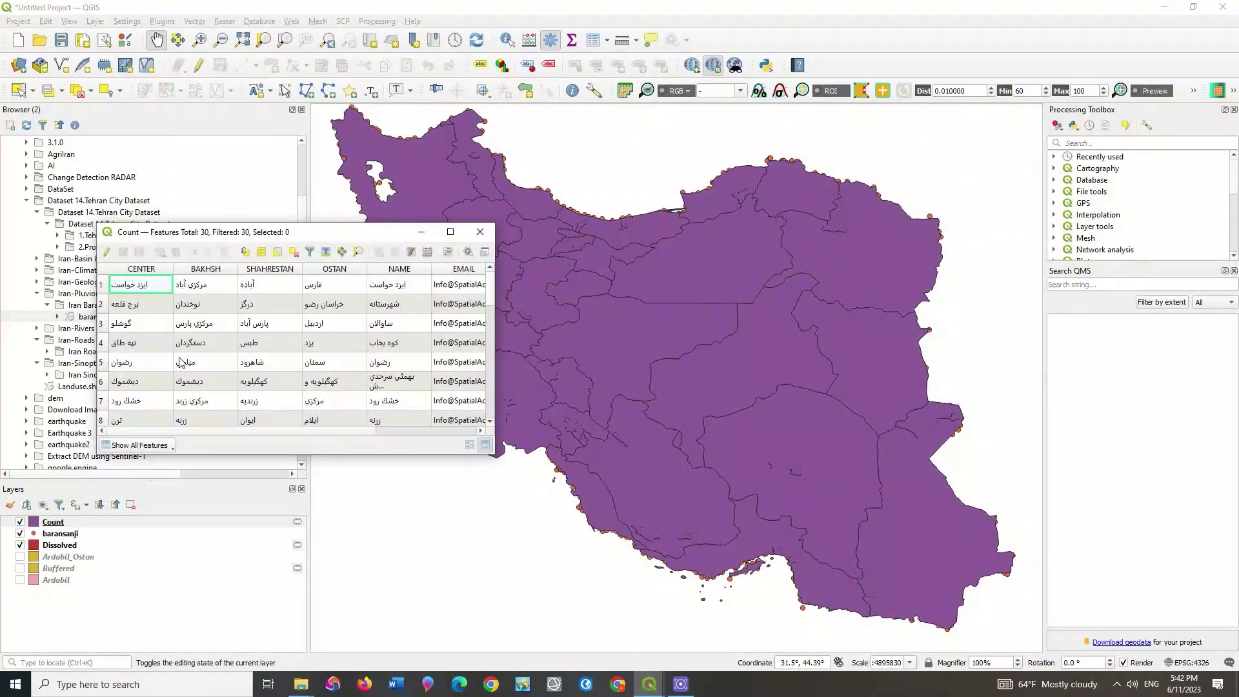
pyautogui.moveTo(196, 431); pyautogui.dragTo(329, 431)
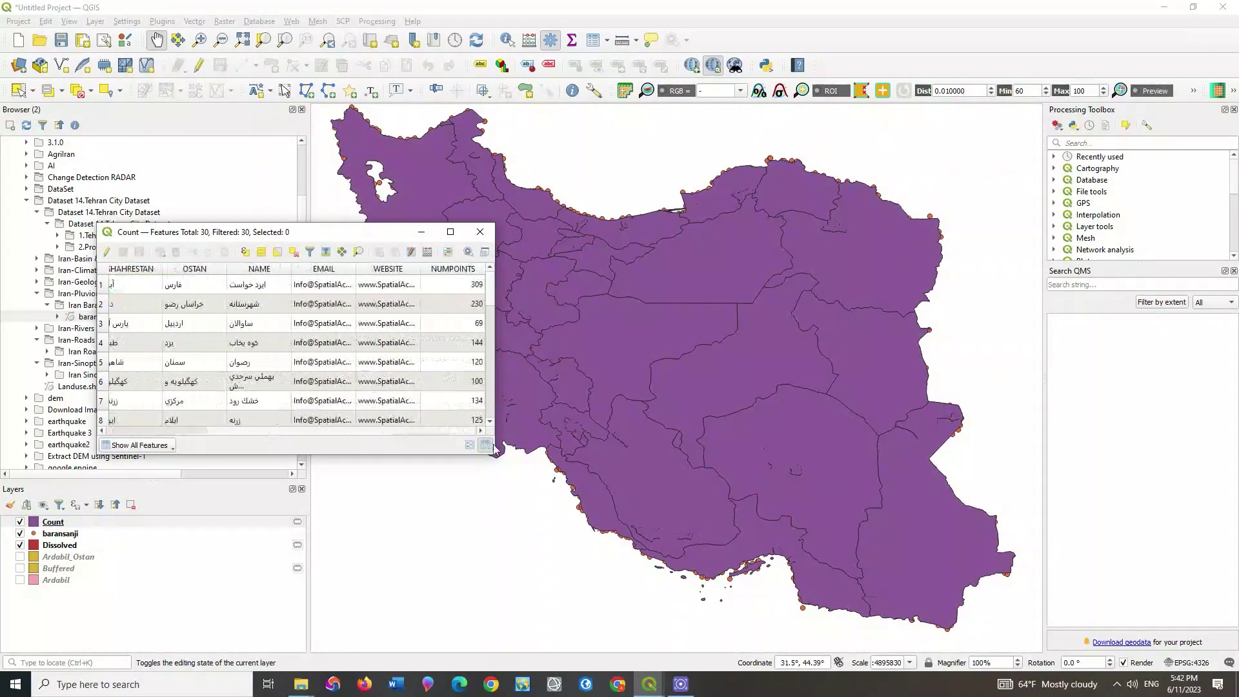
pyautogui.moveTo(494, 454); pyautogui.dragTo(655, 650)
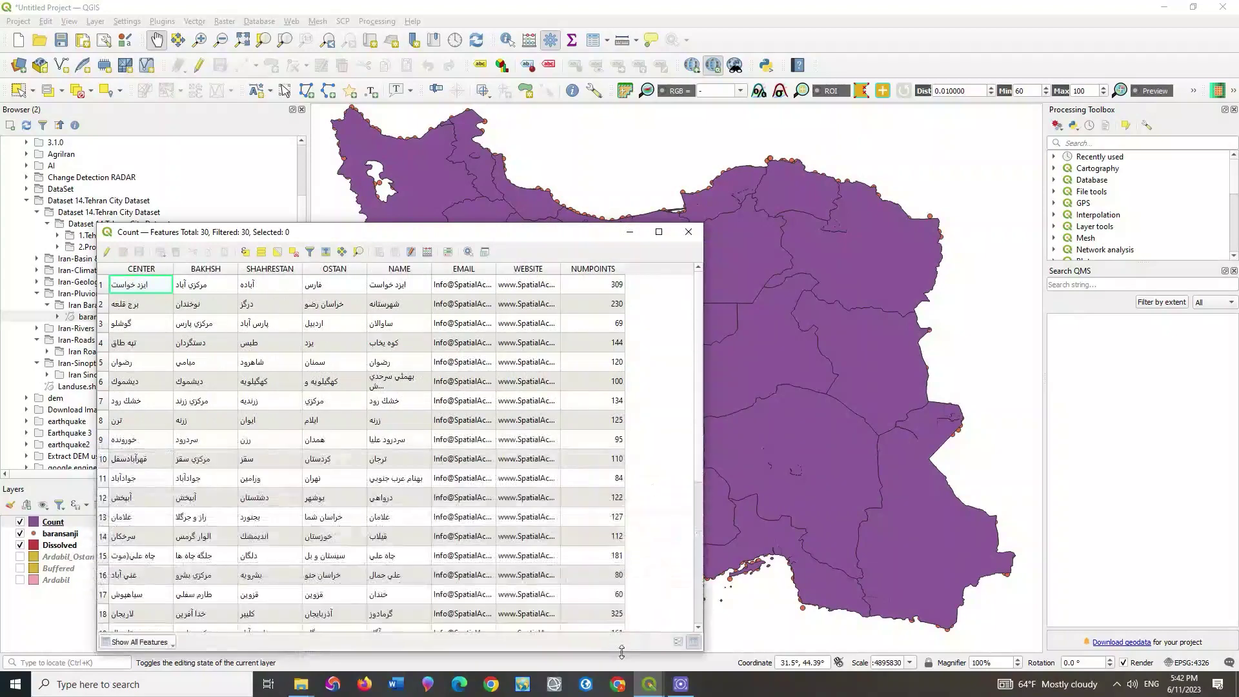
pyautogui.click(595, 275)
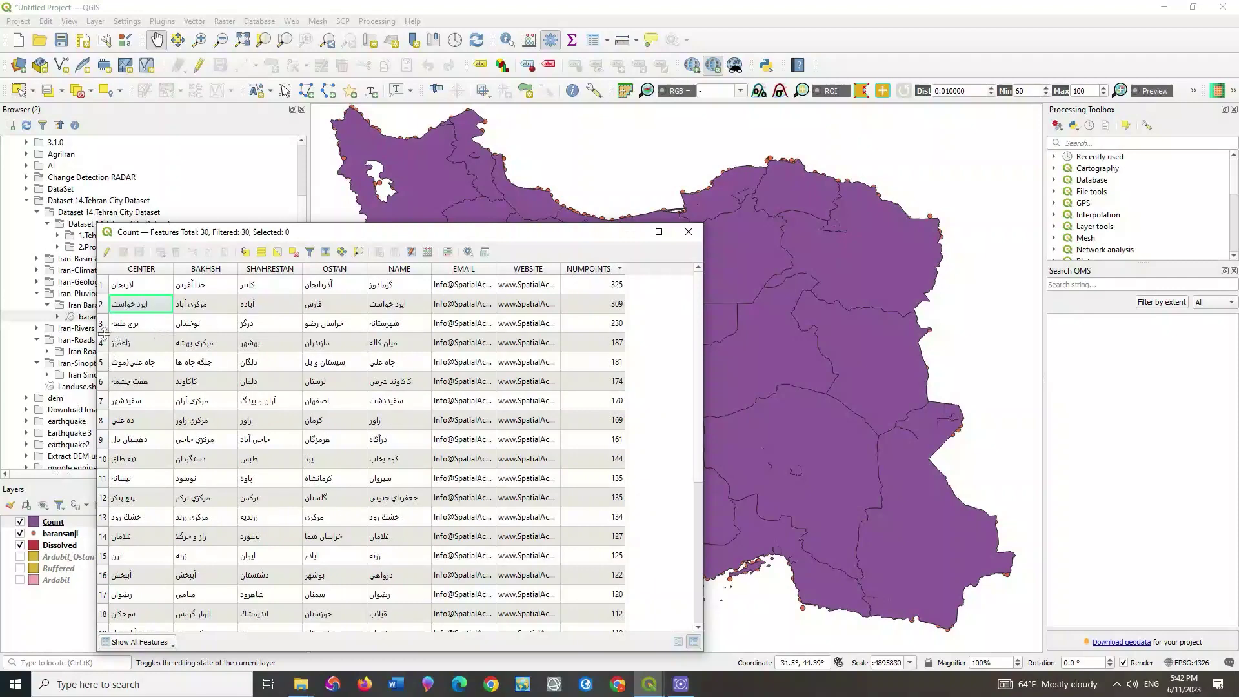
pyautogui.click(102, 284)
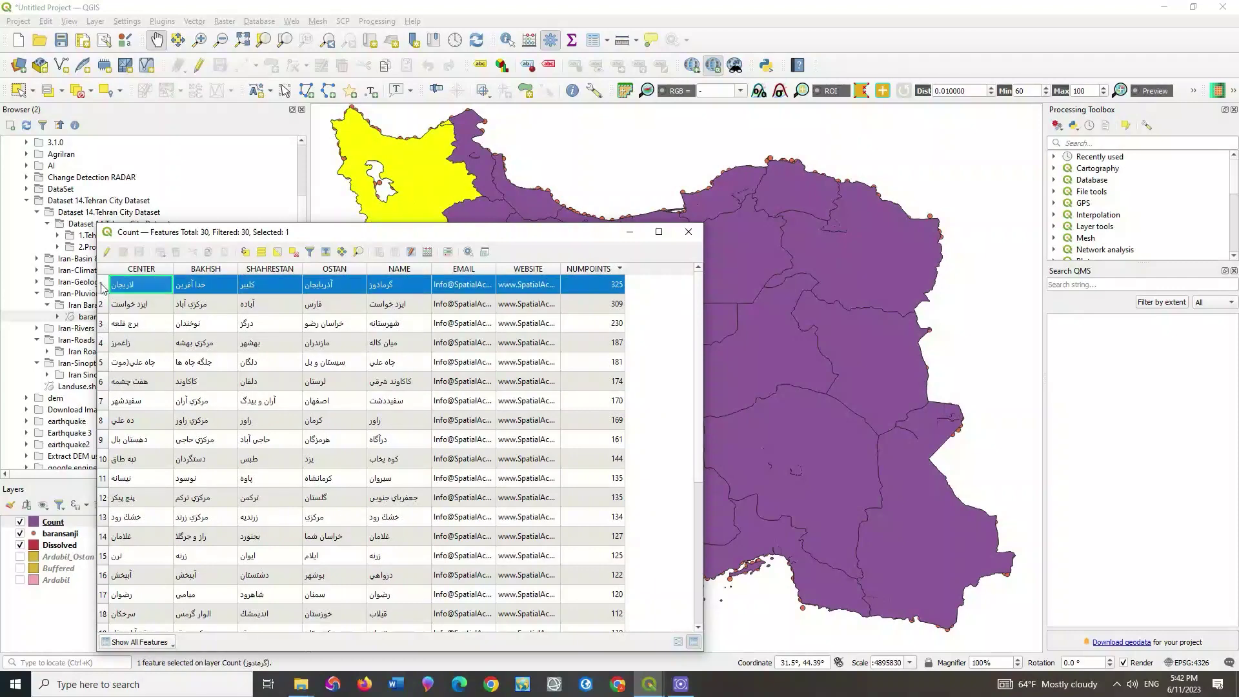
# - Sort NUMPOINTS in ascending order and select the two lowest-count provinces one after the other to locate them on the map
pyautogui.click(587, 276)
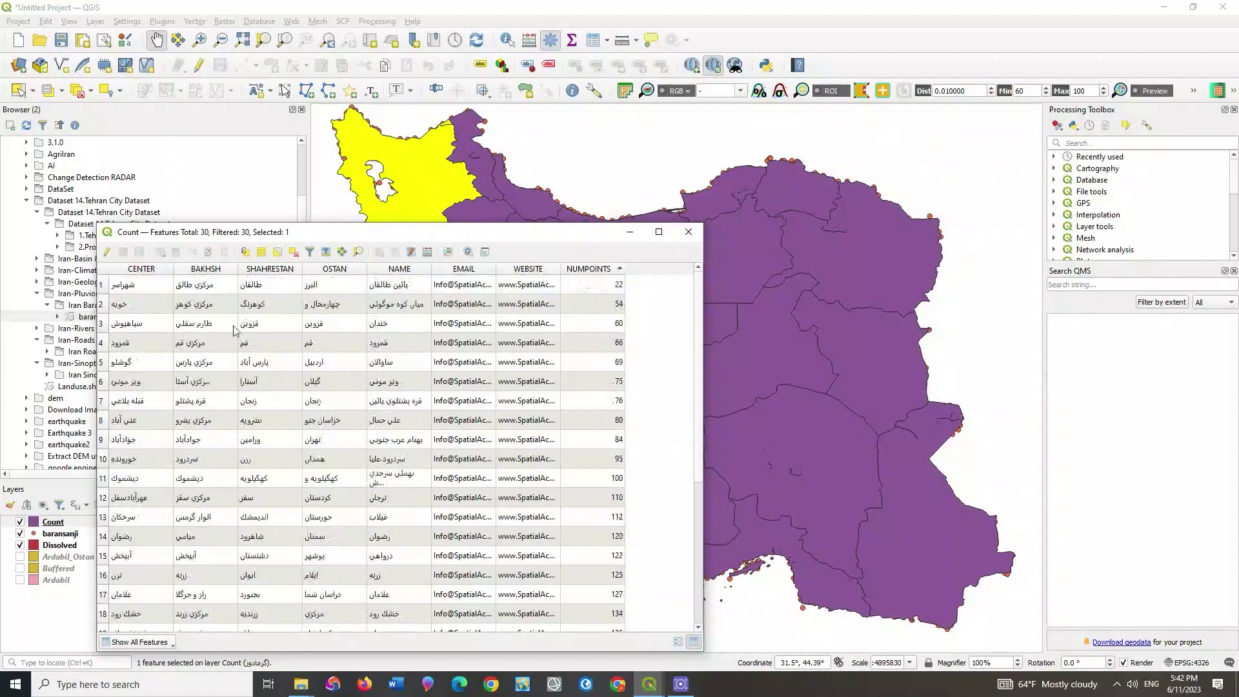
pyautogui.click(101, 284)
pyautogui.moveTo(518, 240); pyautogui.dragTo(377, 124)
pyautogui.click(413, 190)
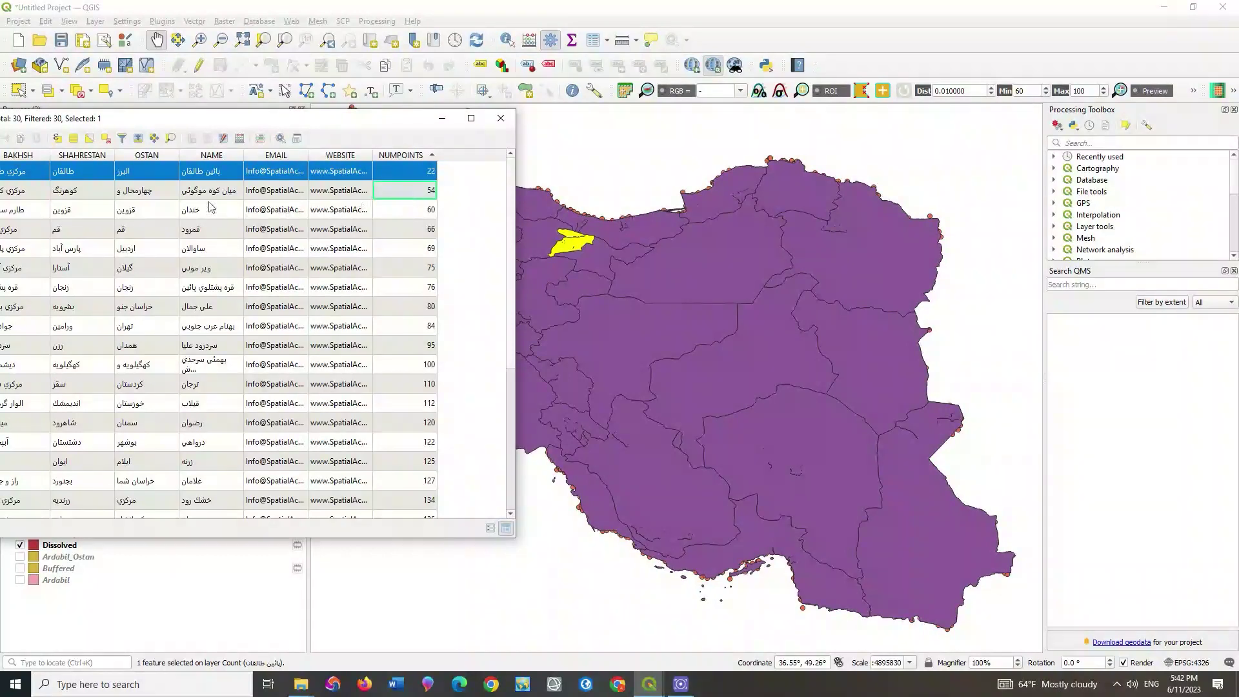
pyautogui.moveTo(63, 120); pyautogui.dragTo(199, 135)
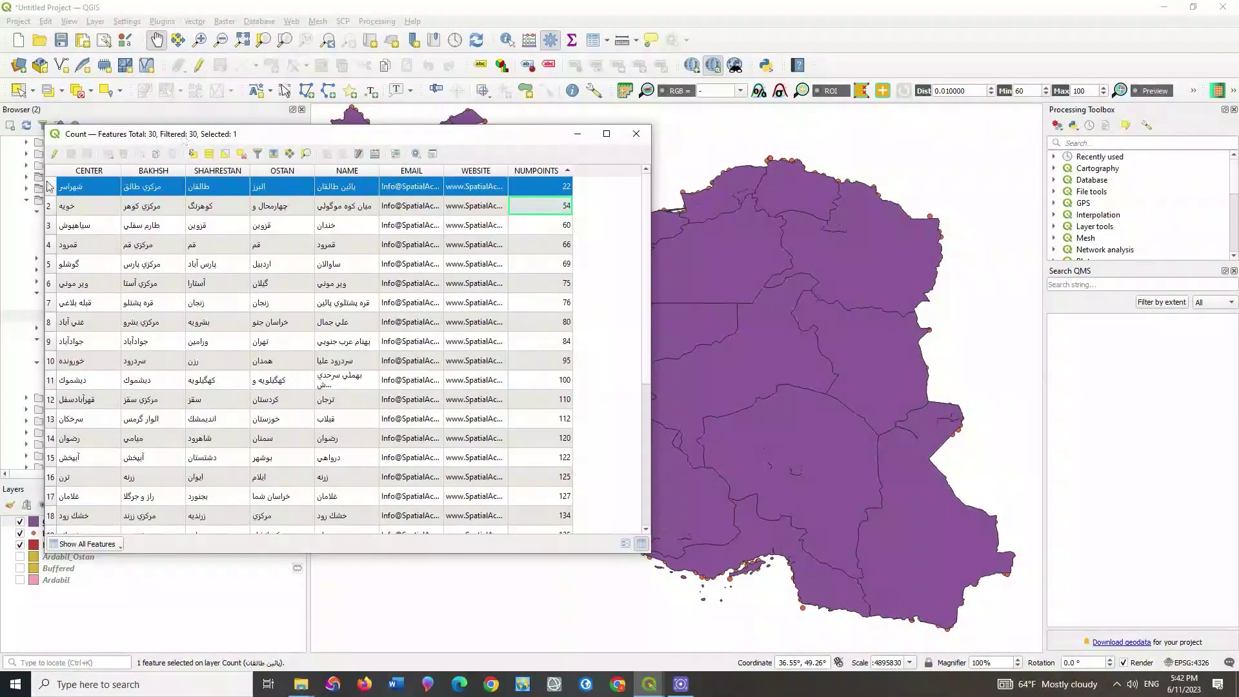
pyautogui.click(50, 206)
pyautogui.moveTo(361, 140)
pyautogui.mouseDown()
pyautogui.moveTo(331, 217)
pyautogui.moveTo(322, 336)
pyautogui.moveTo(395, 185)
pyautogui.moveTo(417, 222)
pyautogui.moveTo(63, 173)
pyautogui.moveTo(355, 137)
pyautogui.mouseUp()
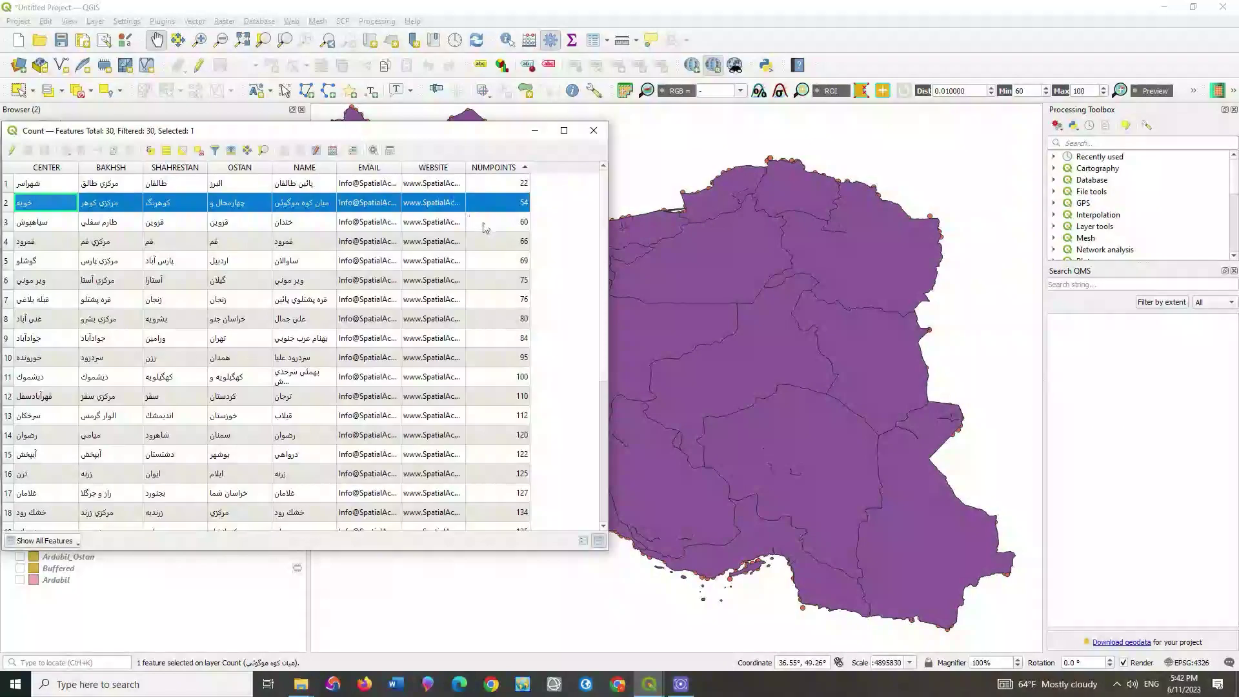
# - Sort NUMPOINTS in descending order again, select the second-highest province to locate it on the map, and close the attribute table
pyautogui.click(507, 166)
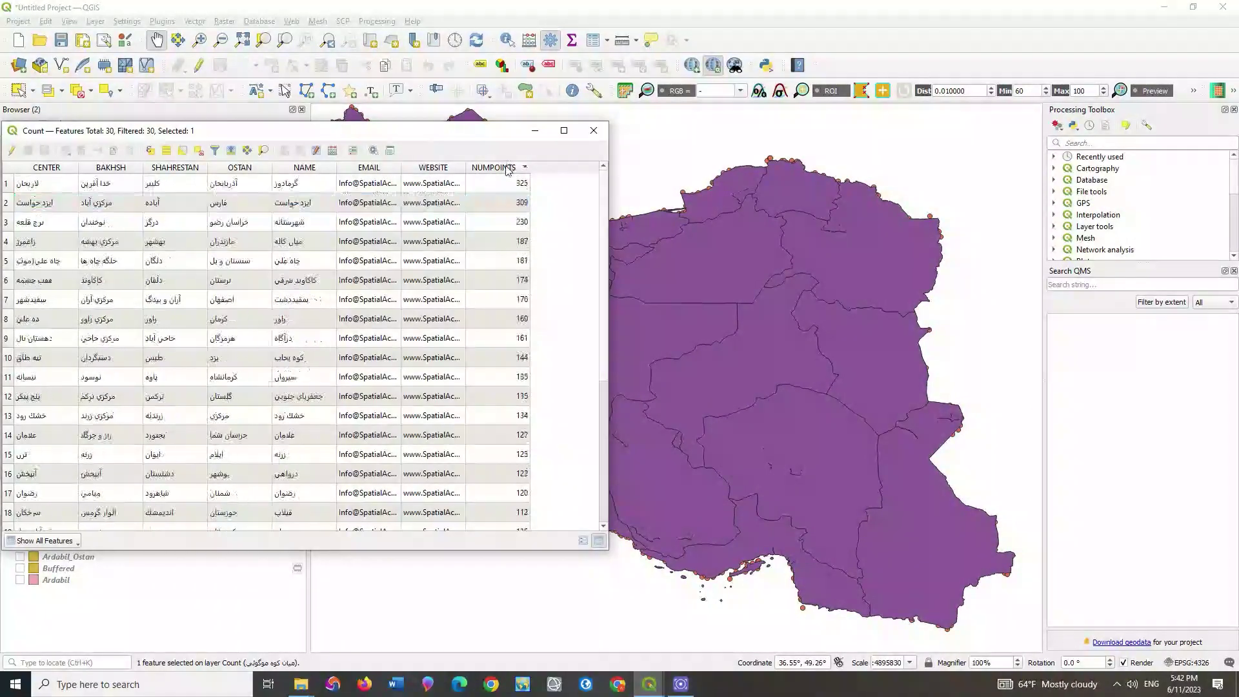
pyautogui.moveTo(492, 131); pyautogui.dragTo(587, 133)
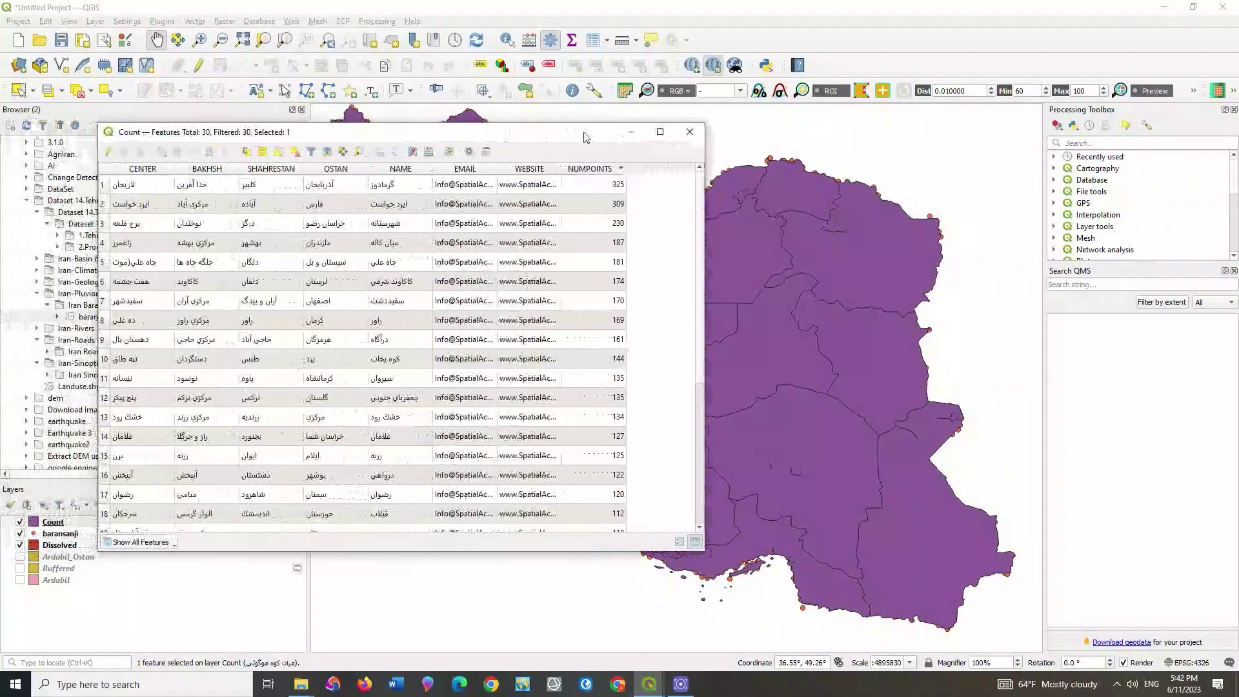
pyautogui.click(102, 205)
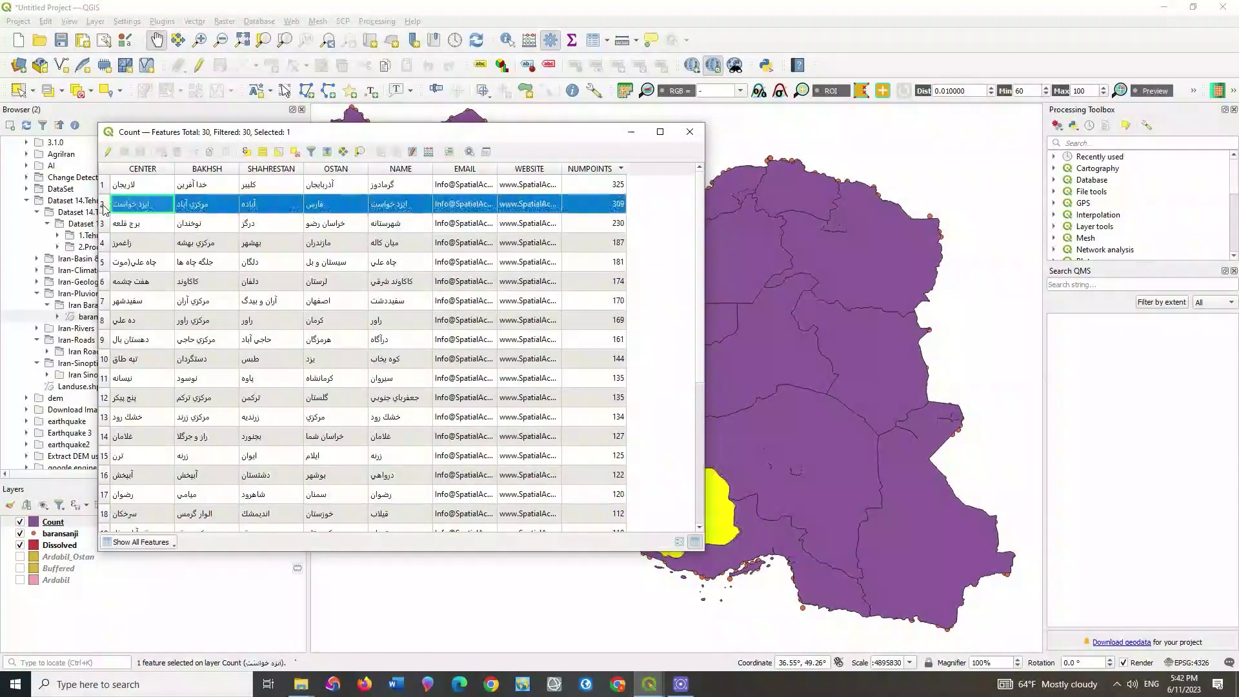
pyautogui.moveTo(544, 133); pyautogui.dragTo(318, 144)
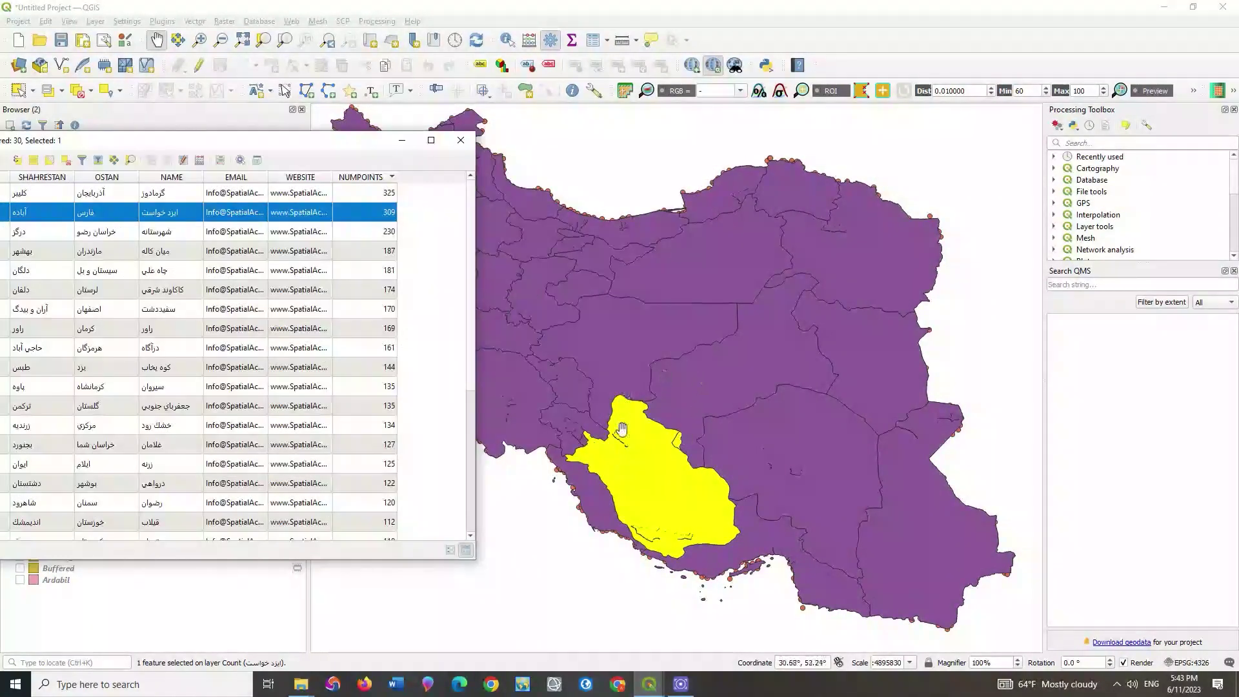
pyautogui.click(460, 140)
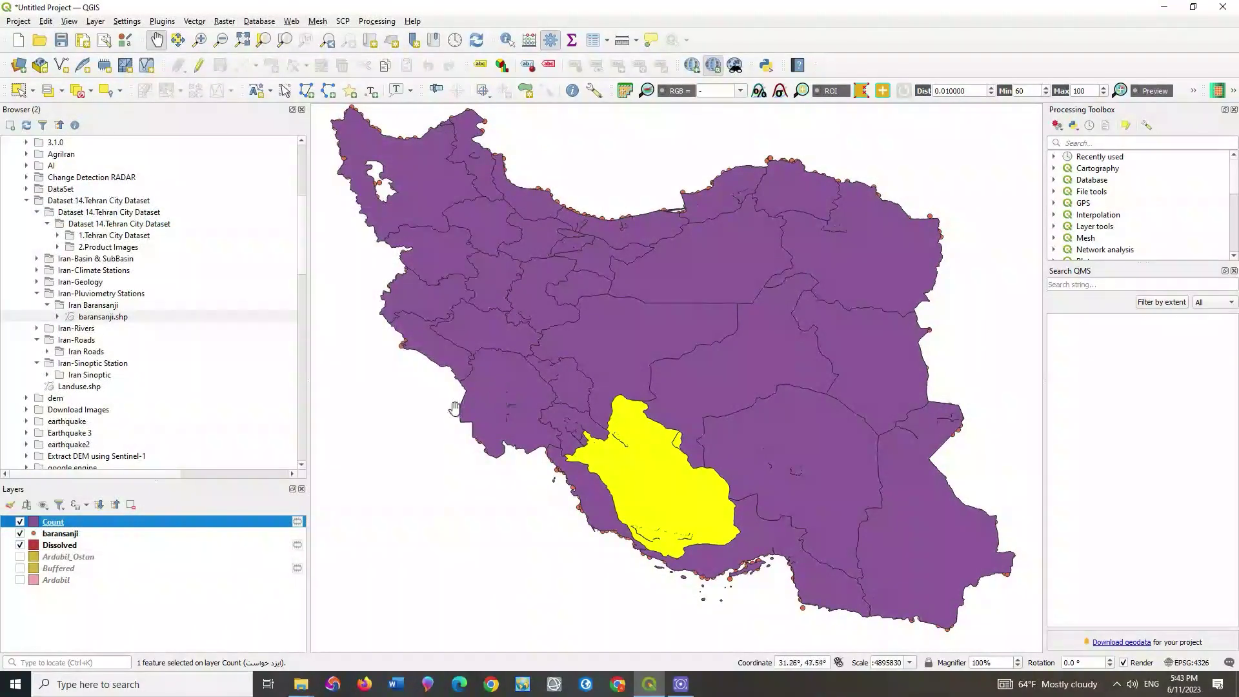
# - Show the Ardabil layer together with Ardabil_Ostan and open the Difference geoprocessing tool
pyautogui.click(20, 553)
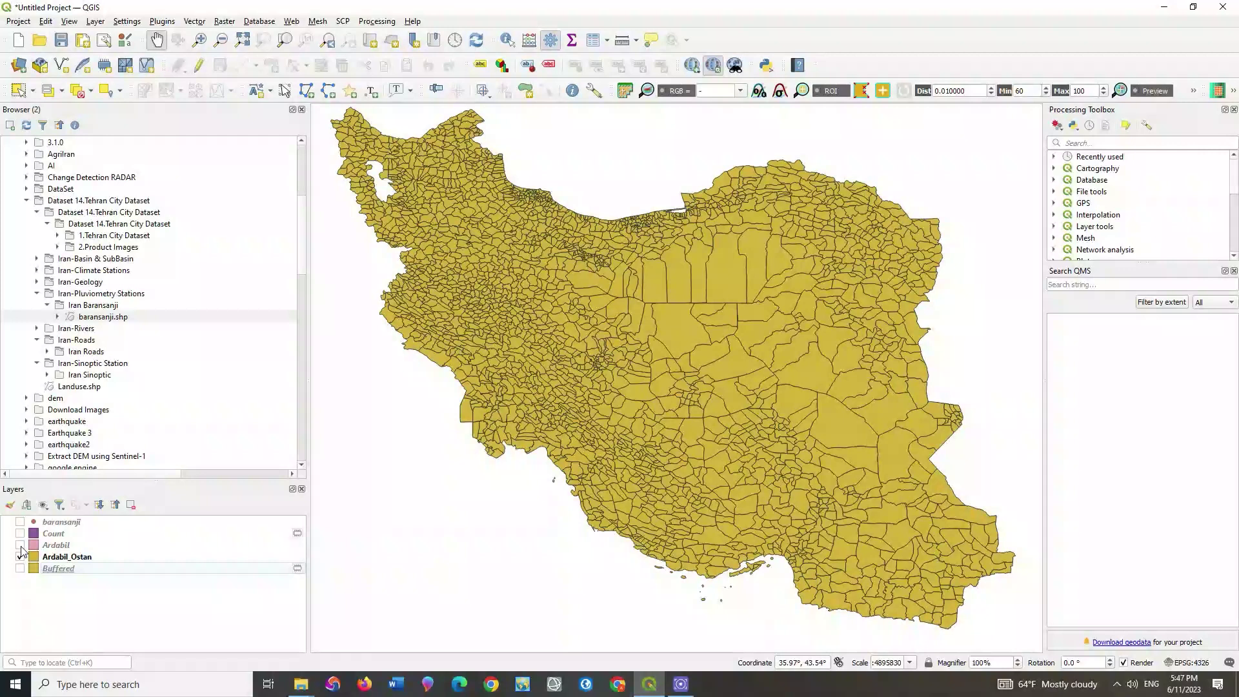
pyautogui.click(21, 546)
pyautogui.click(196, 22)
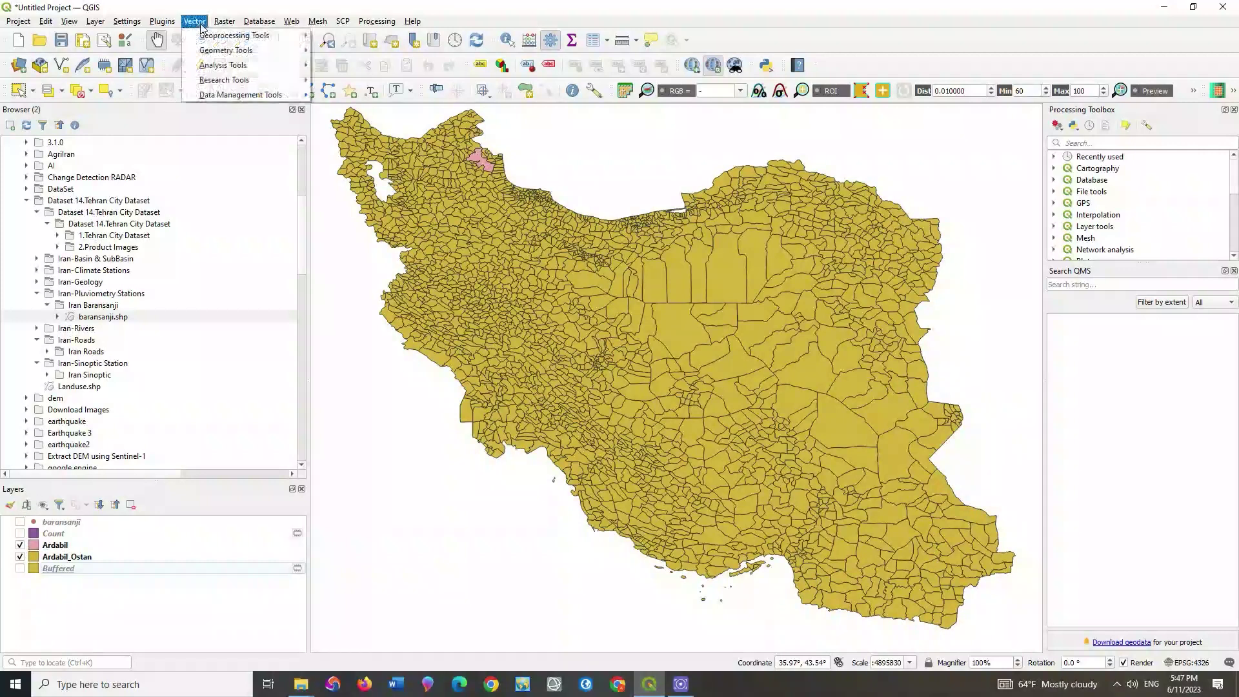
pyautogui.moveTo(212, 37)
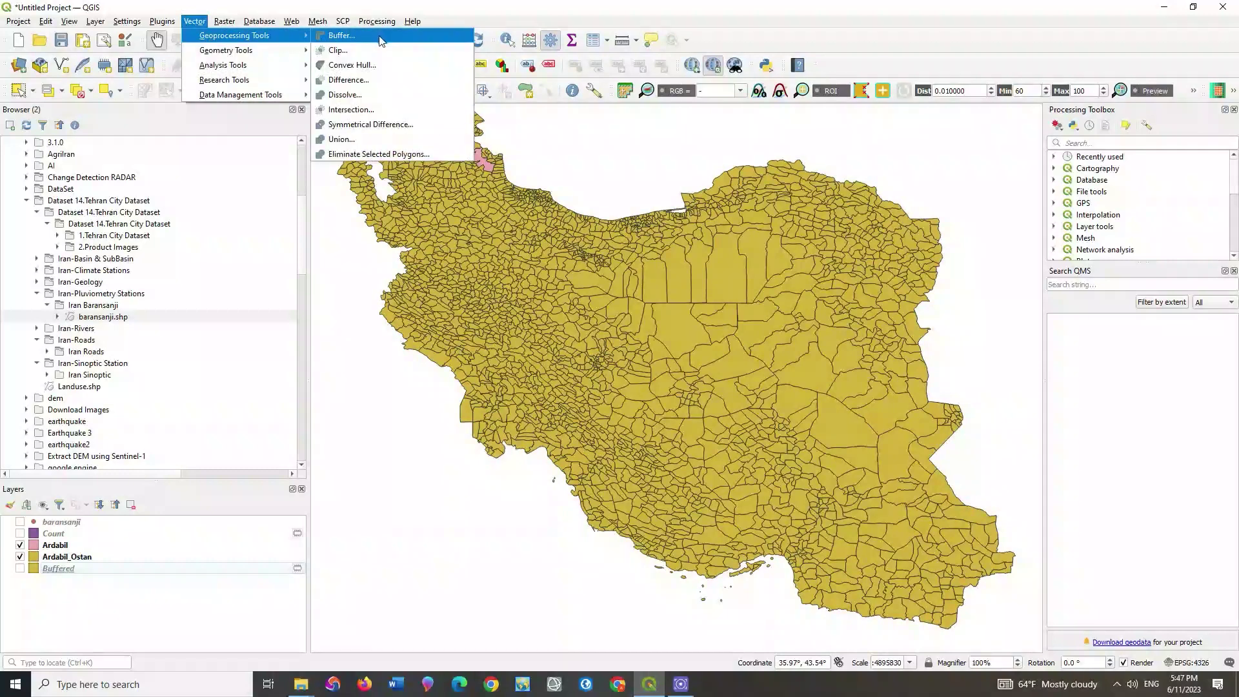
pyautogui.click(416, 82)
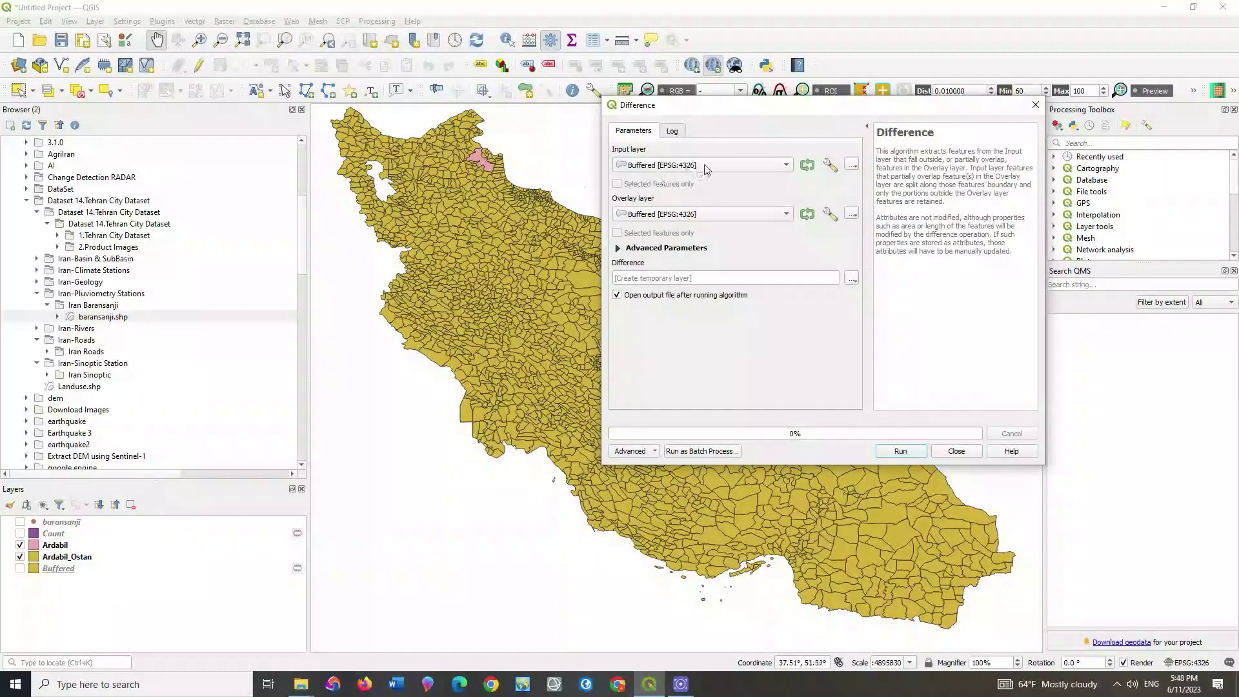
# - Run Difference with Ardabil_Ostan as input and Ardabil as overlay into a temporary layer, and close the dialog
pyautogui.click(707, 169)
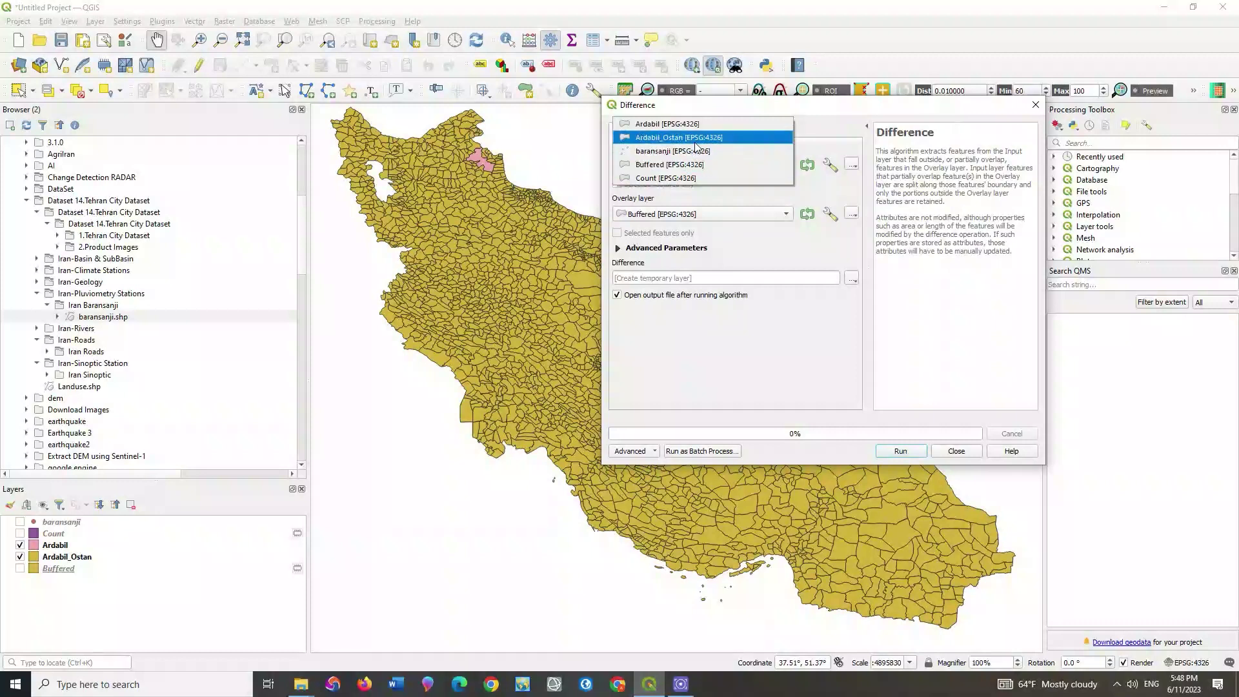
pyautogui.click(690, 137)
pyautogui.click(734, 213)
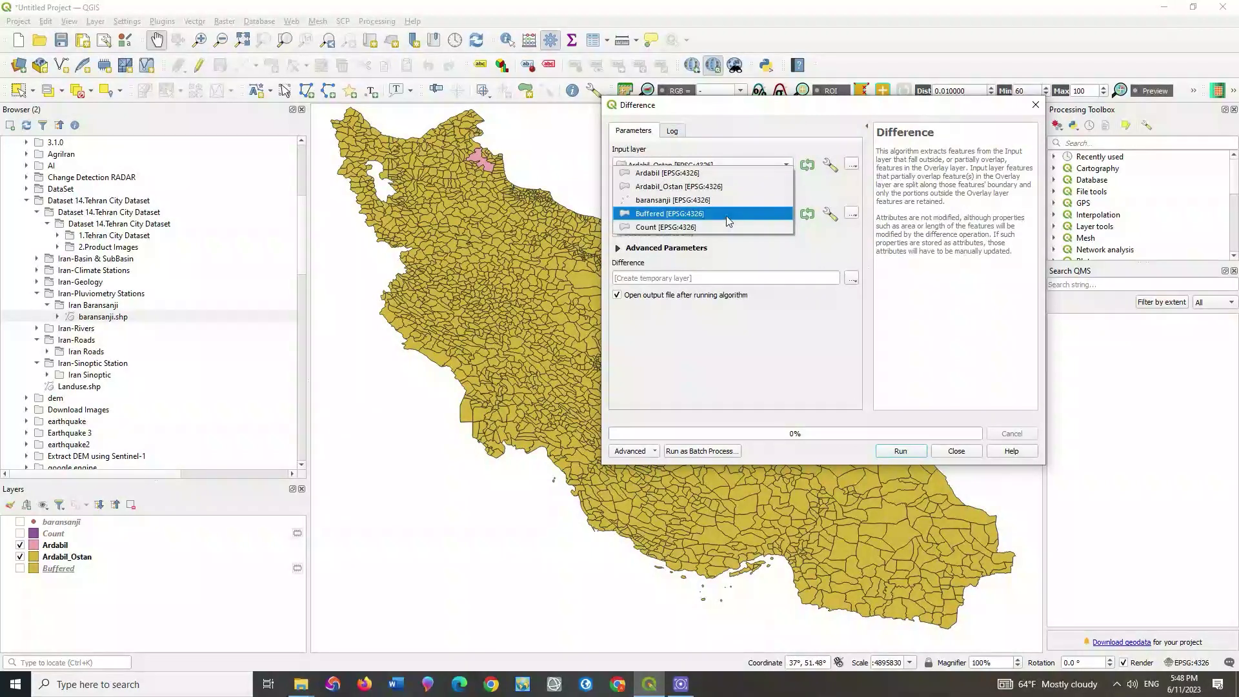
pyautogui.click(700, 173)
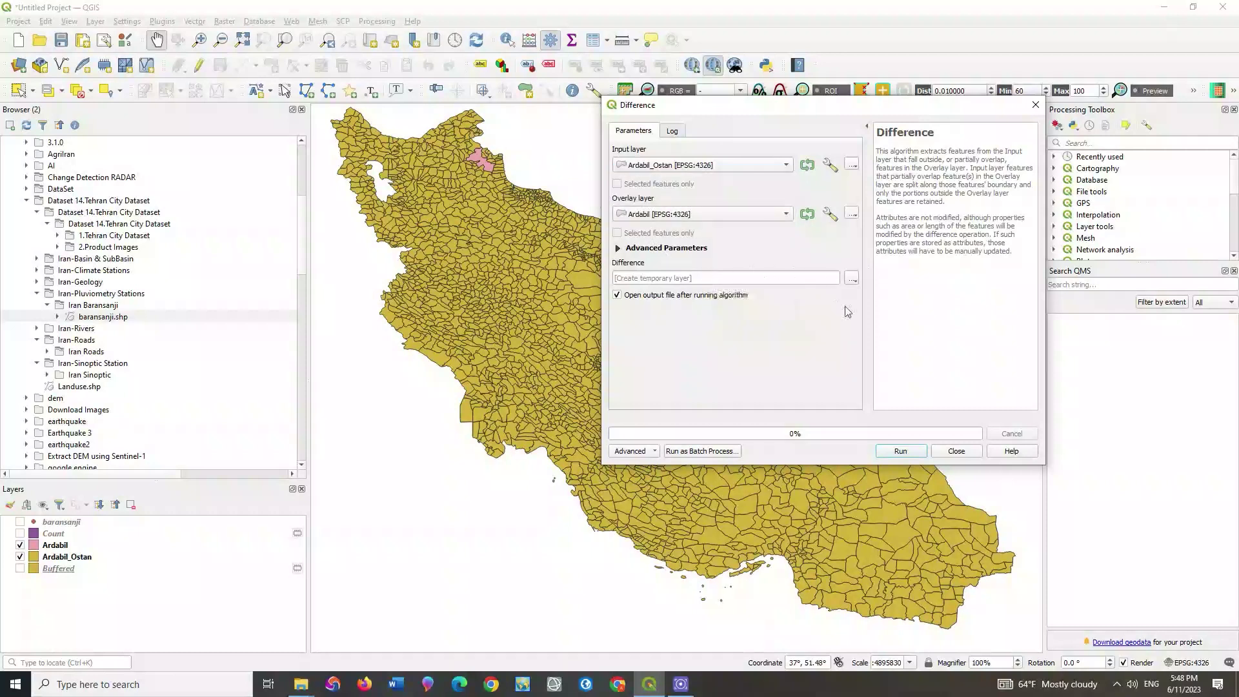
pyautogui.click(903, 450)
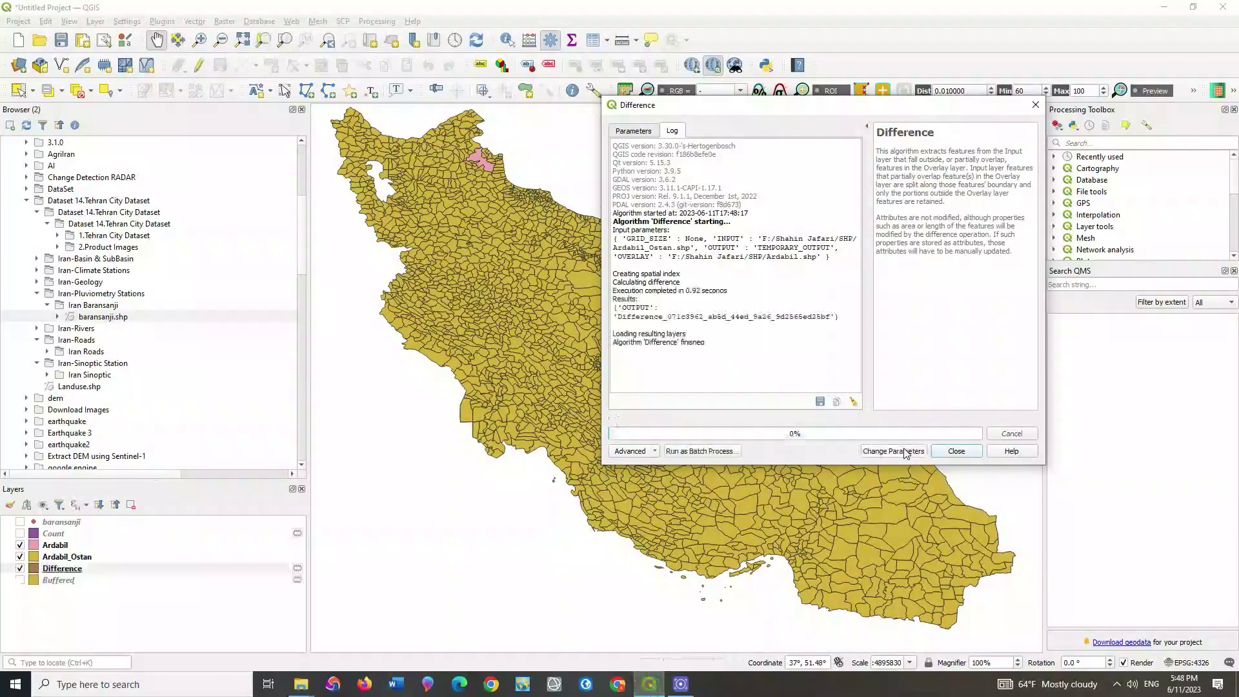
pyautogui.click(956, 451)
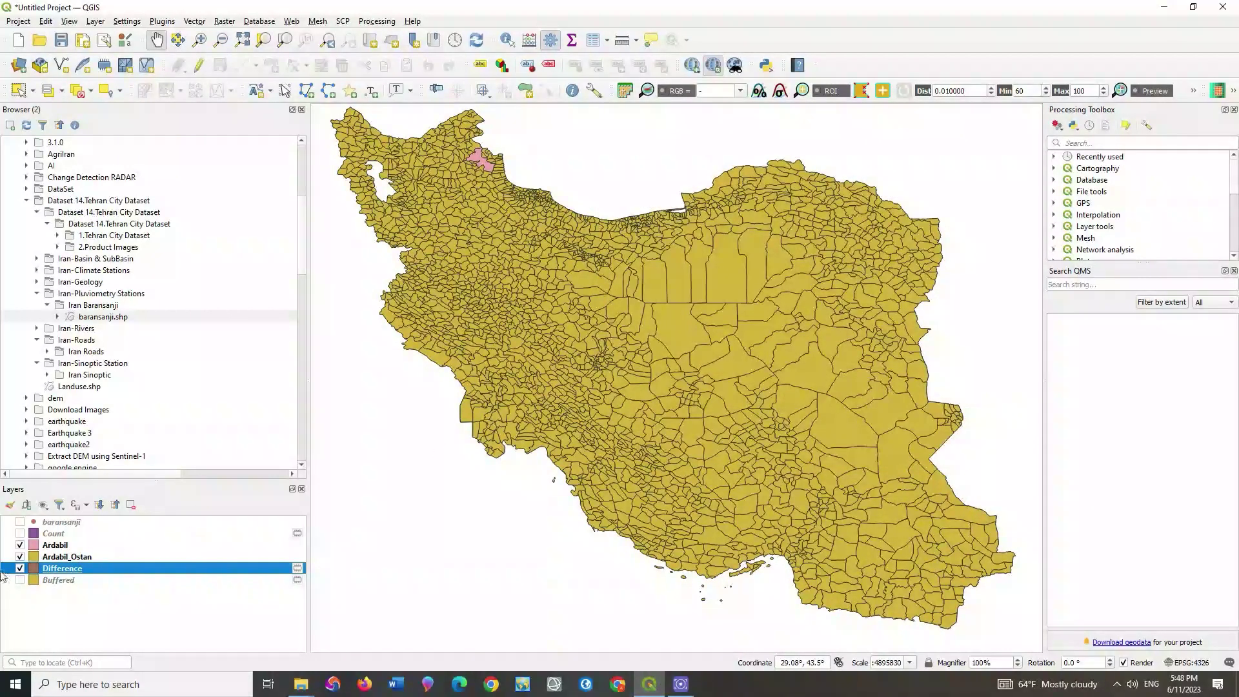
# - Hide the Ardabil and Ardabil_Ostan layers so only Difference is displayed, briefly switching Ardabil back on to compare
pyautogui.click(20, 545)
pyautogui.click(20, 557)
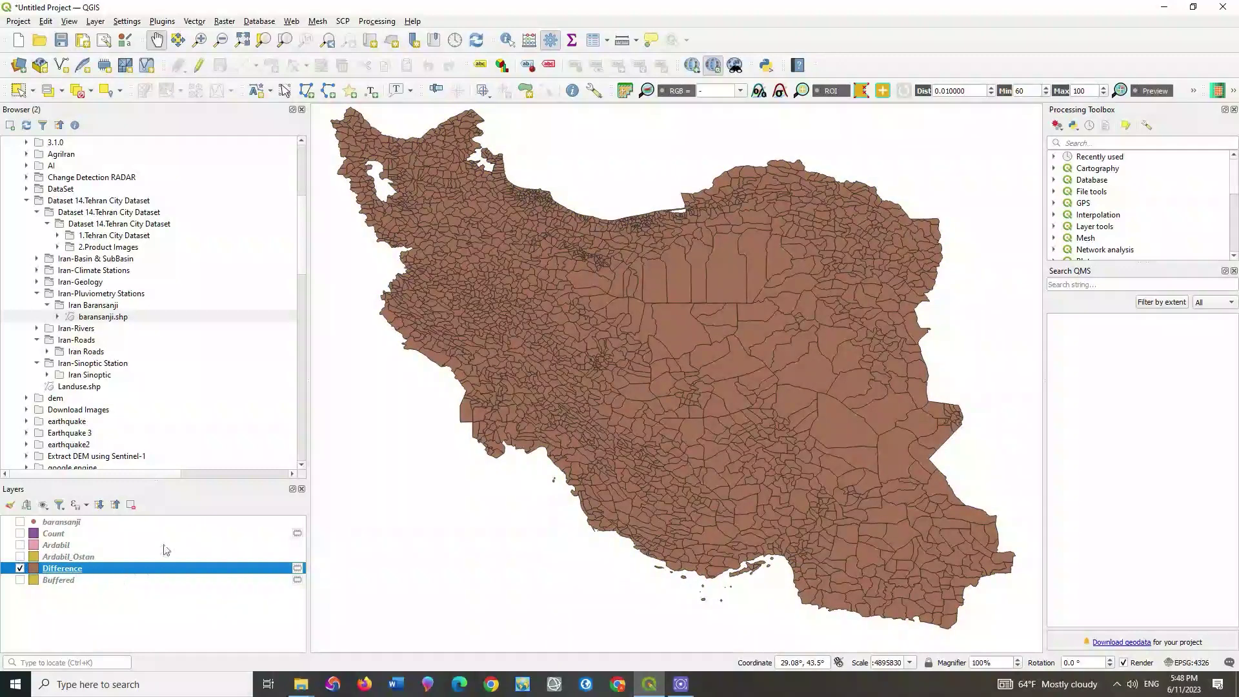
pyautogui.click(20, 545)
pyautogui.doubleClick(58, 568)
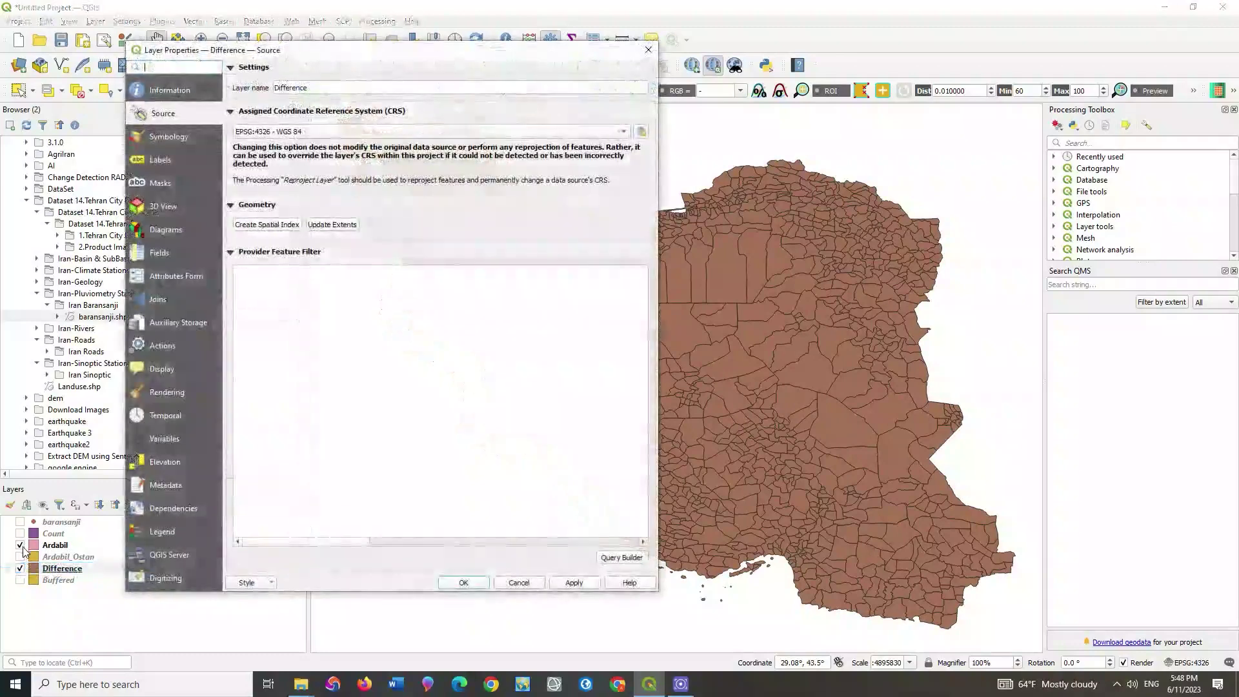
pyautogui.click(647, 46)
pyautogui.click(20, 545)
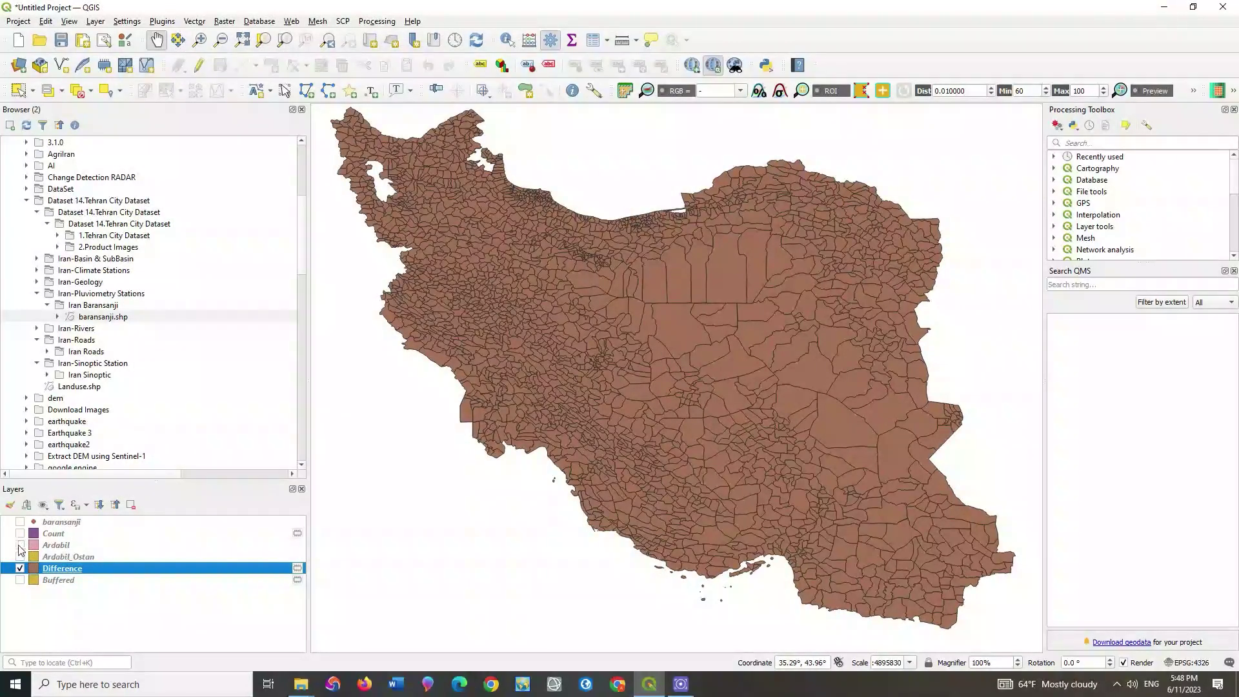
# - Inspect the cut-out in the Difference layer up close by toggling Ardabil and Difference, leaving only Difference visible
pyautogui.moveTo(357, 231); pyautogui.dragTo(388, 316)
pyautogui.scroll(2, 464, 209)
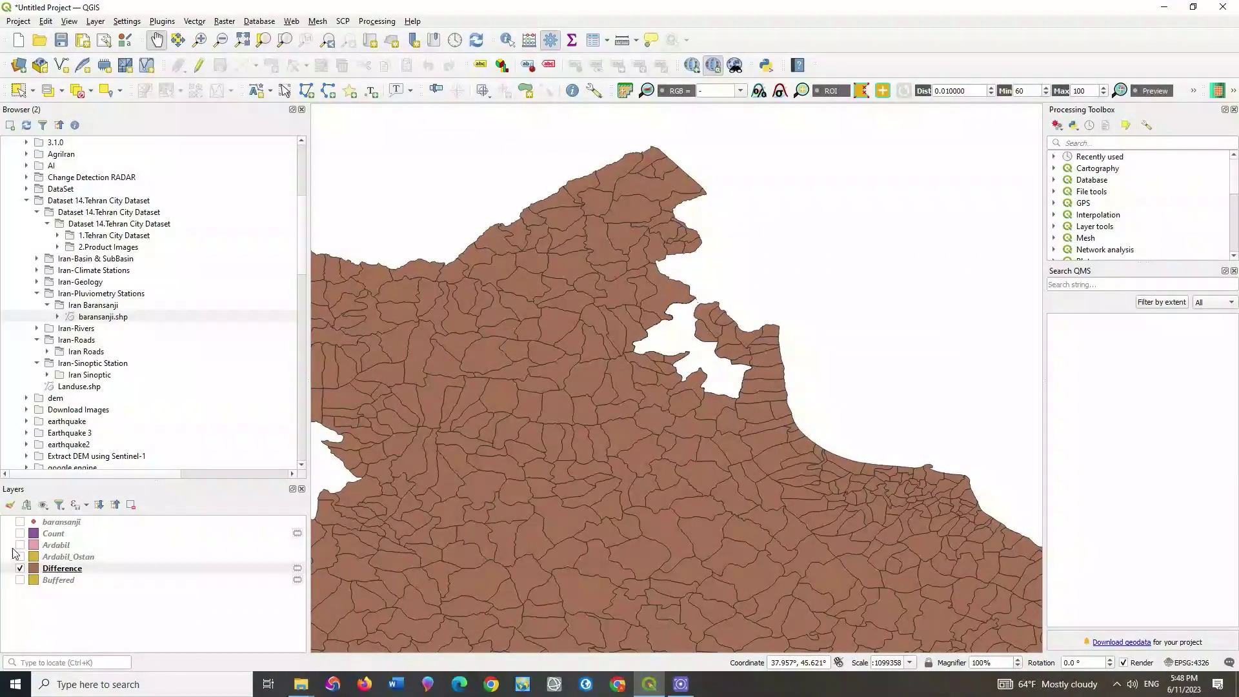
pyautogui.click(20, 545)
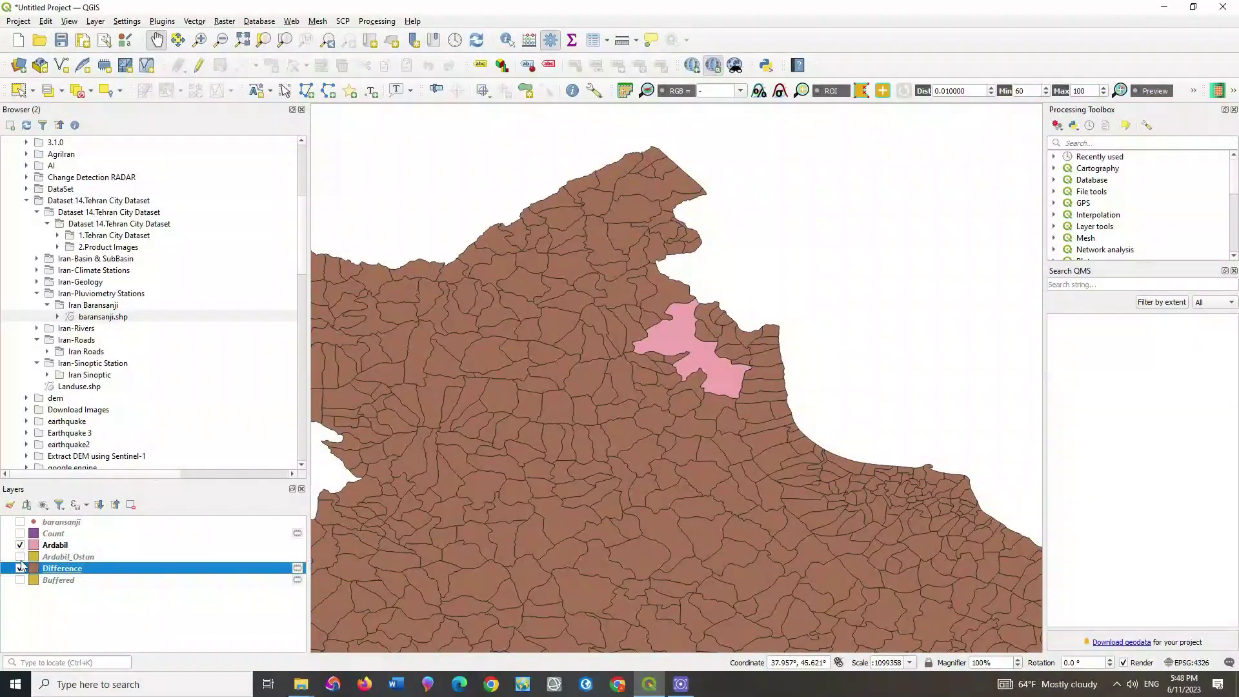
pyautogui.click(20, 569)
pyautogui.click(20, 545)
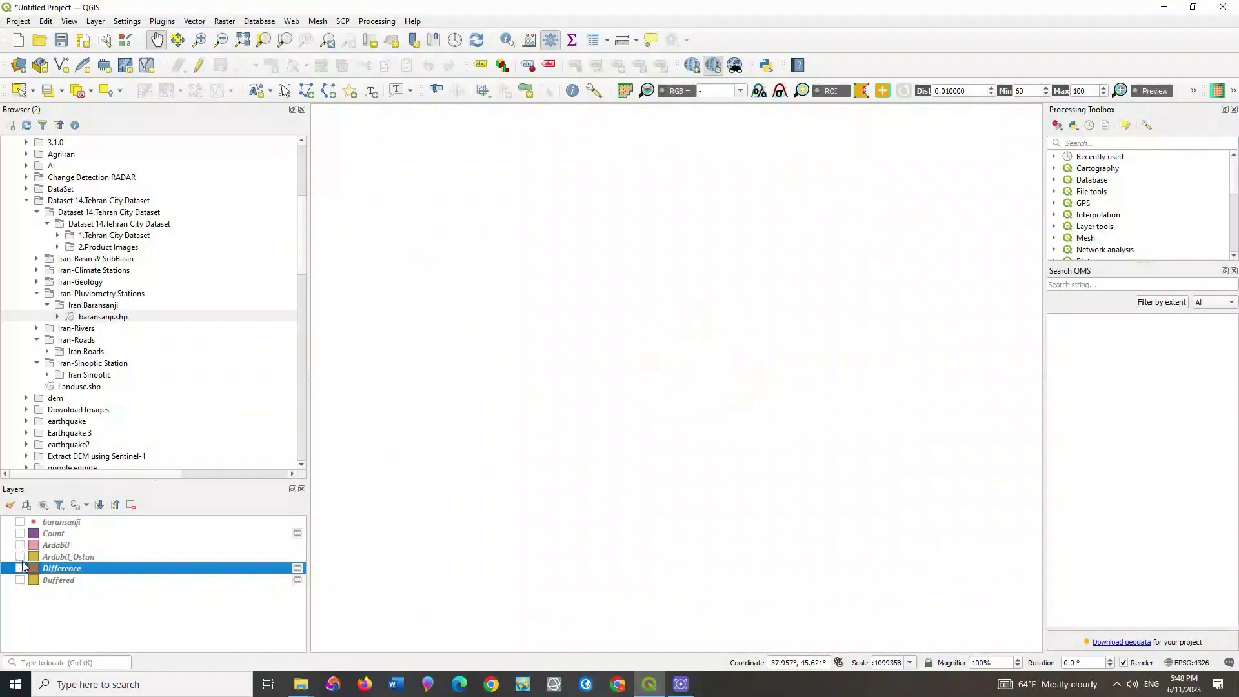
pyautogui.click(20, 568)
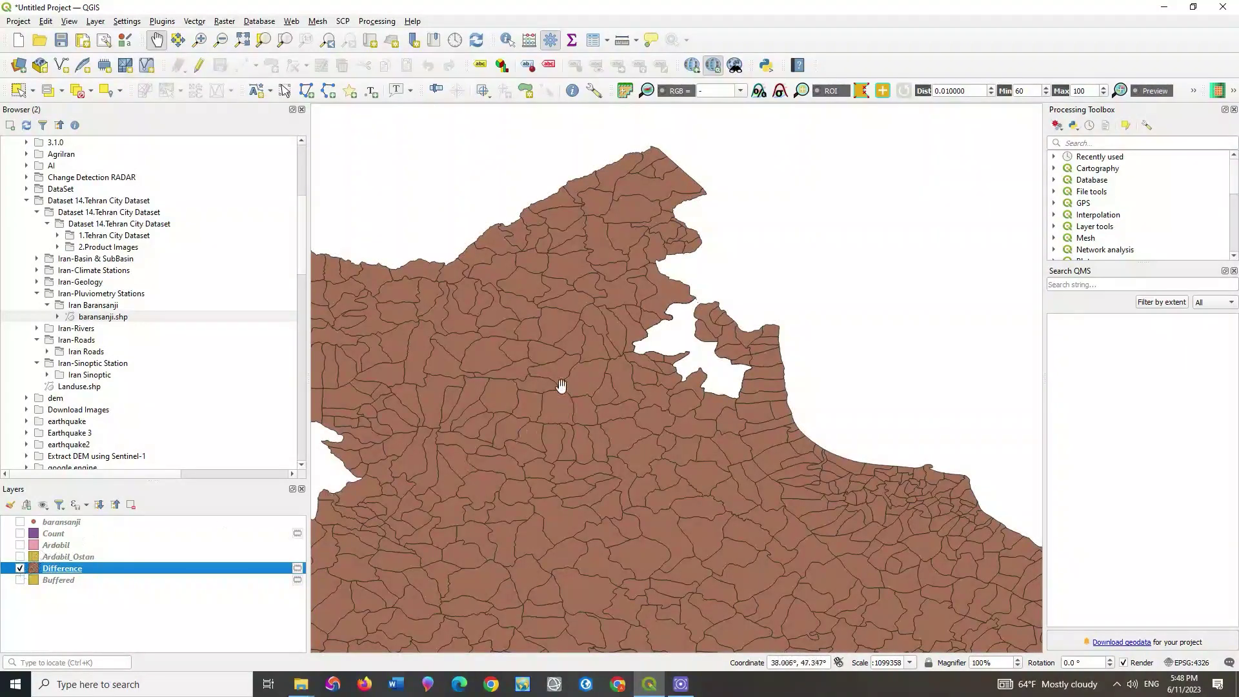
pyautogui.scroll(-1, 564, 276)
pyautogui.moveTo(584, 397); pyautogui.dragTo(531, 311)
pyautogui.scroll(-1, 530, 307)
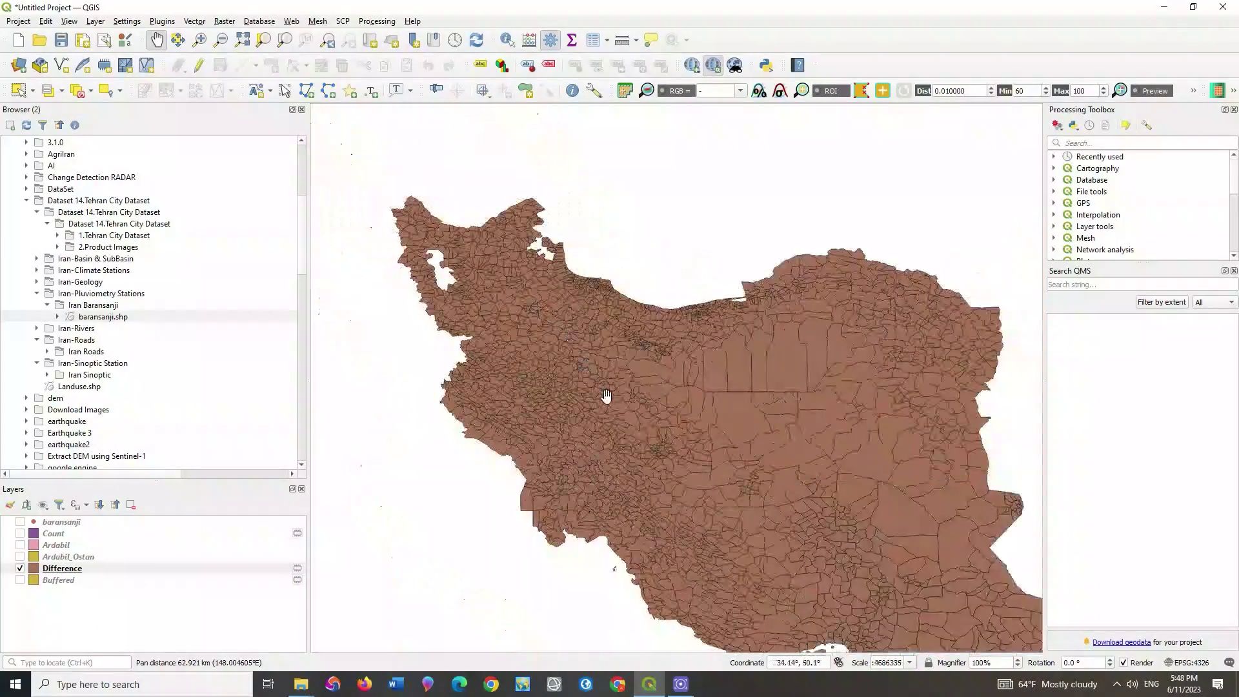
pyautogui.scroll(-1, 572, 342)
pyautogui.moveTo(591, 385); pyautogui.dragTo(585, 365)
pyautogui.scroll(1, 591, 340)
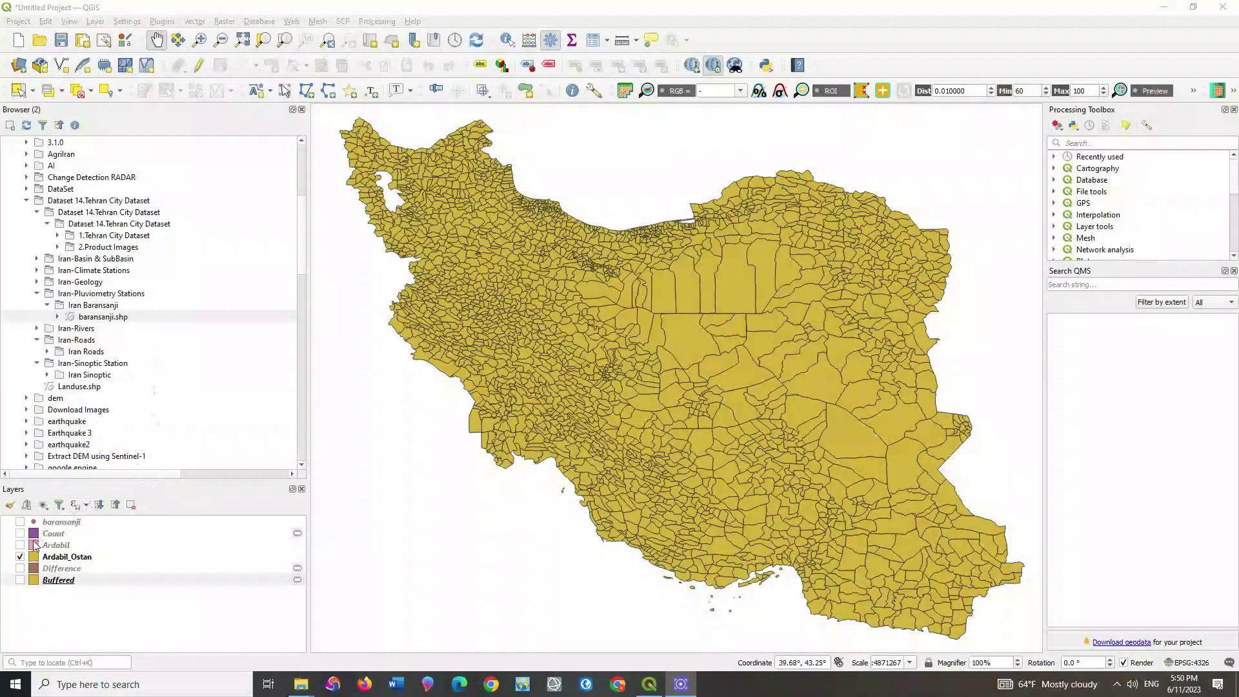
# - Display the Buffered layer together with Ardabil_Ostan and view the full extent of both layers
pyautogui.click(20, 580)
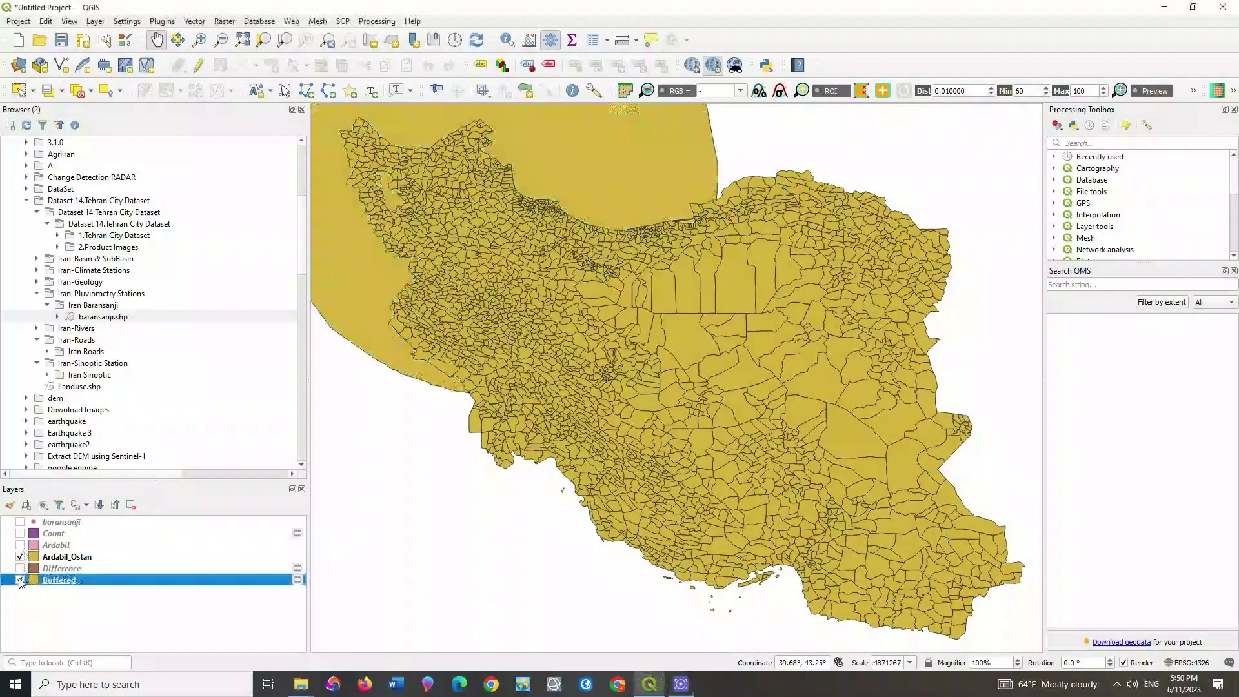
pyautogui.scroll(-1, 455, 462)
pyautogui.moveTo(458, 416); pyautogui.dragTo(477, 394)
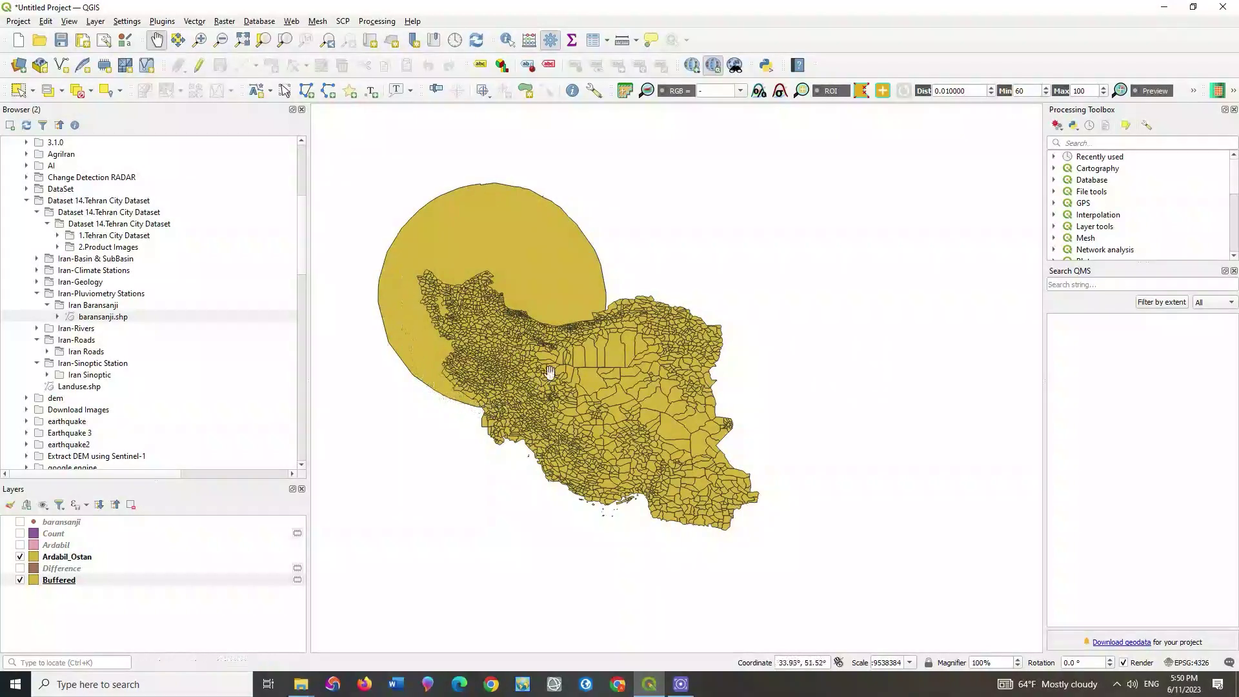
# - Run Intersection with Ardabil_Ostan as input and Buffered as overlay into a temporary layer, and close the dialog
pyautogui.click(193, 22)
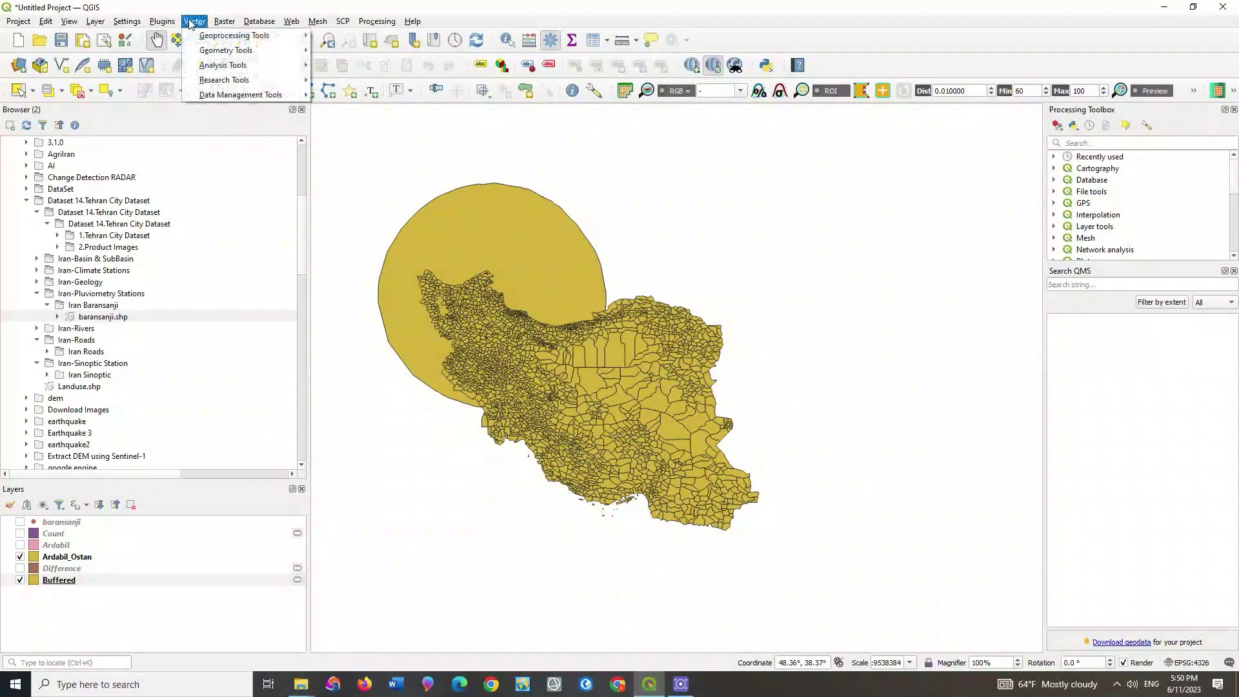
pyautogui.moveTo(291, 23)
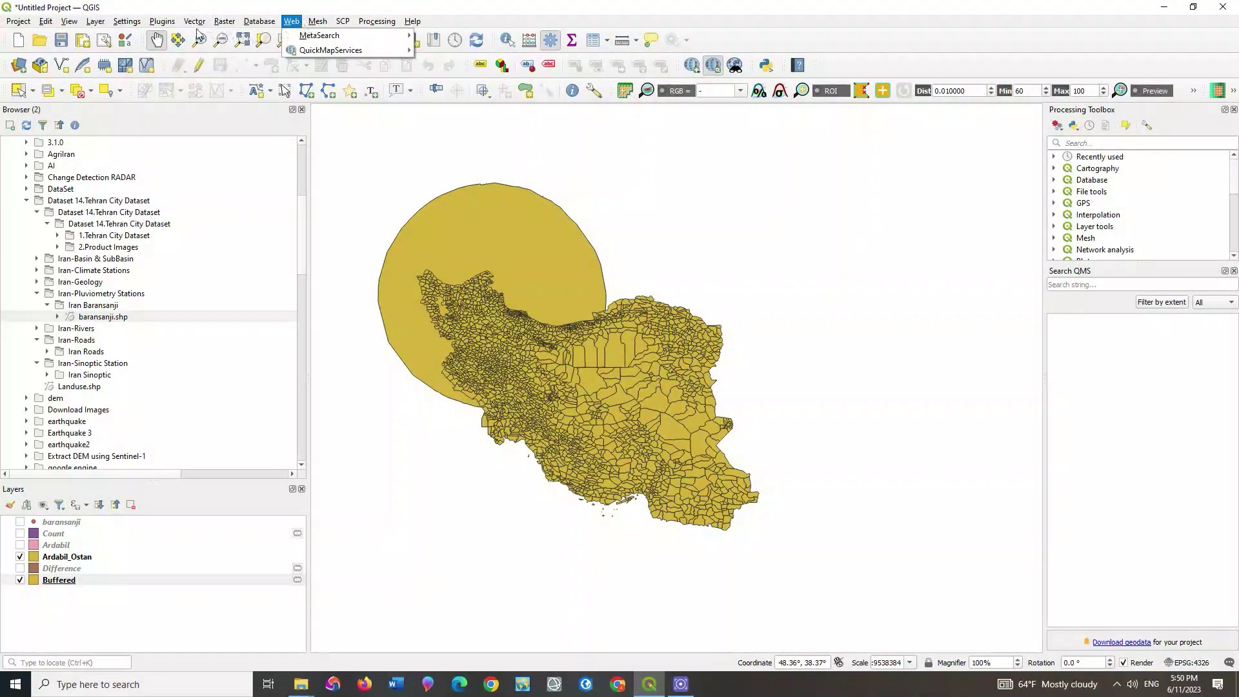
pyautogui.moveTo(194, 21)
pyautogui.moveTo(237, 35)
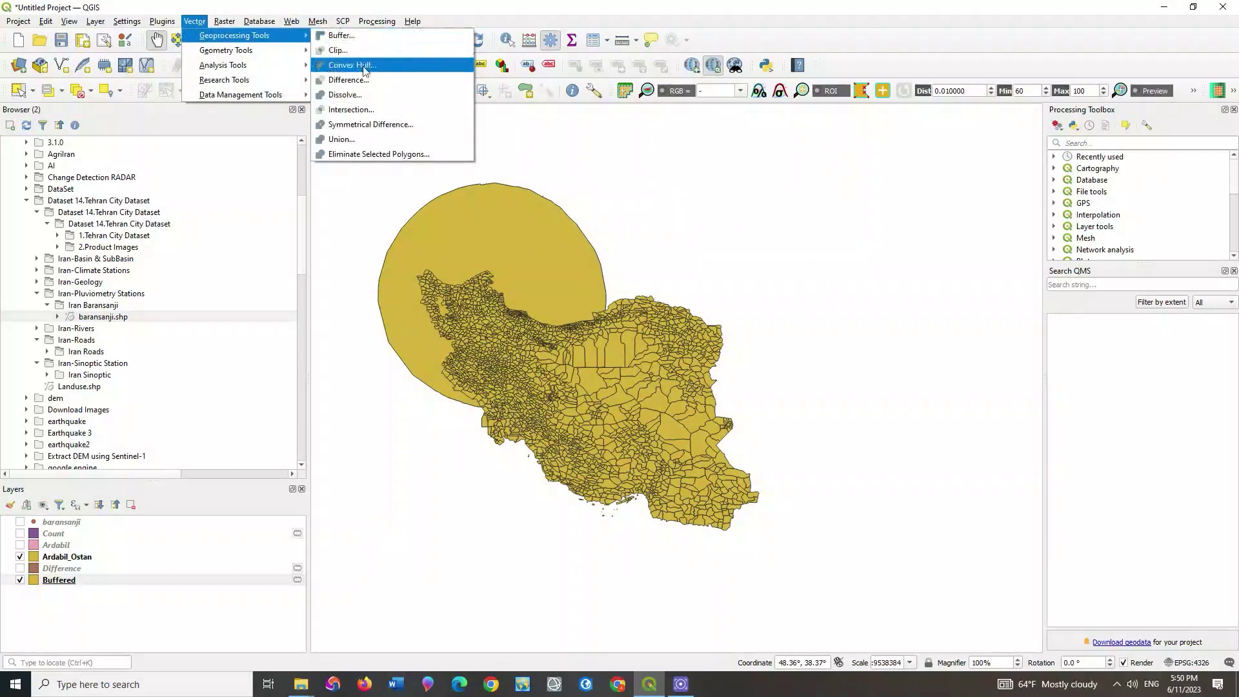
pyautogui.click(415, 109)
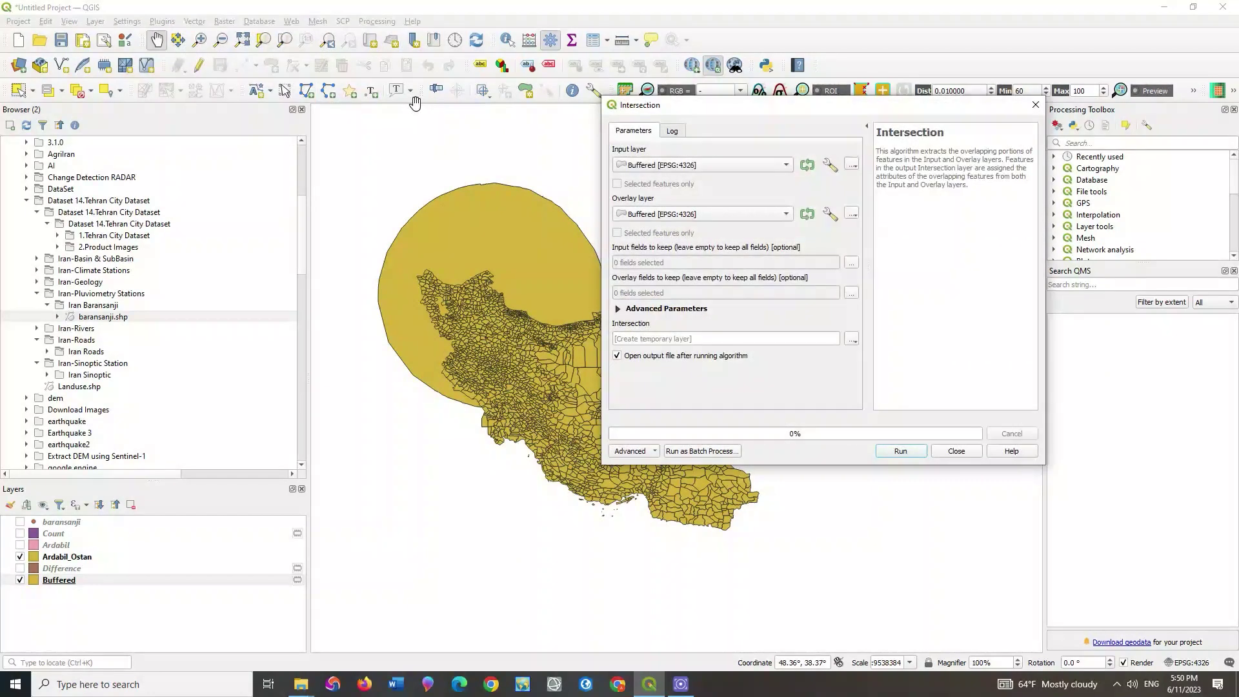
pyautogui.click(704, 166)
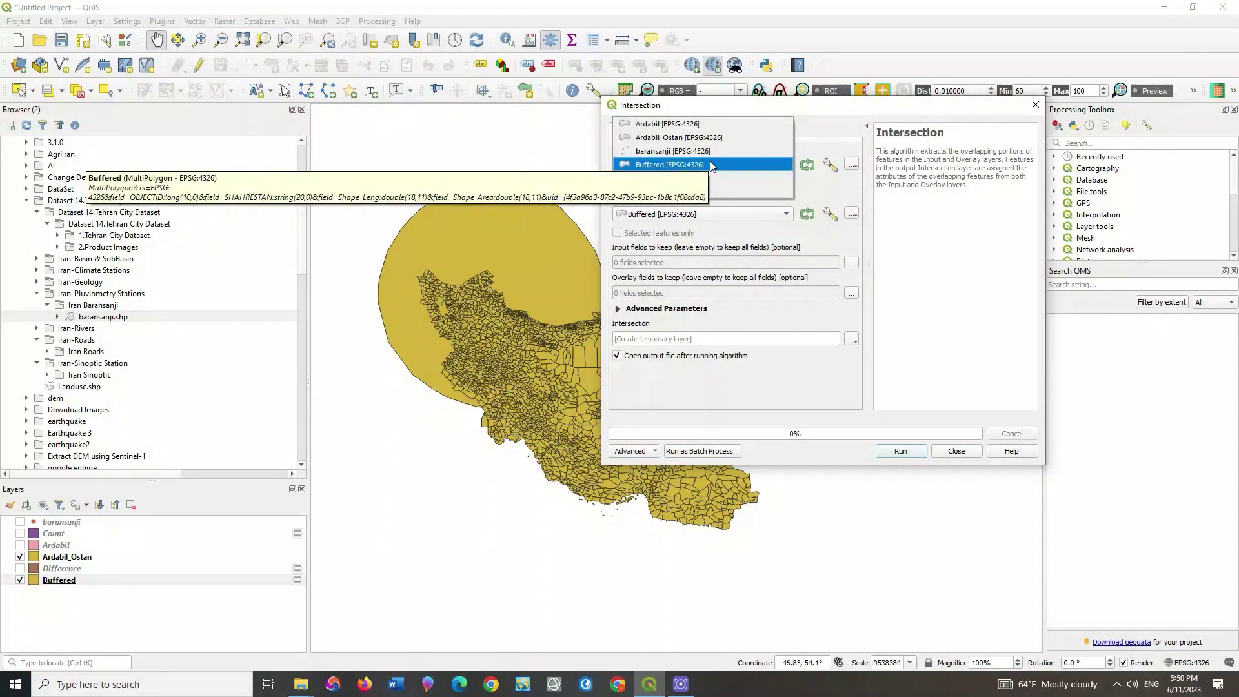
pyautogui.click(683, 138)
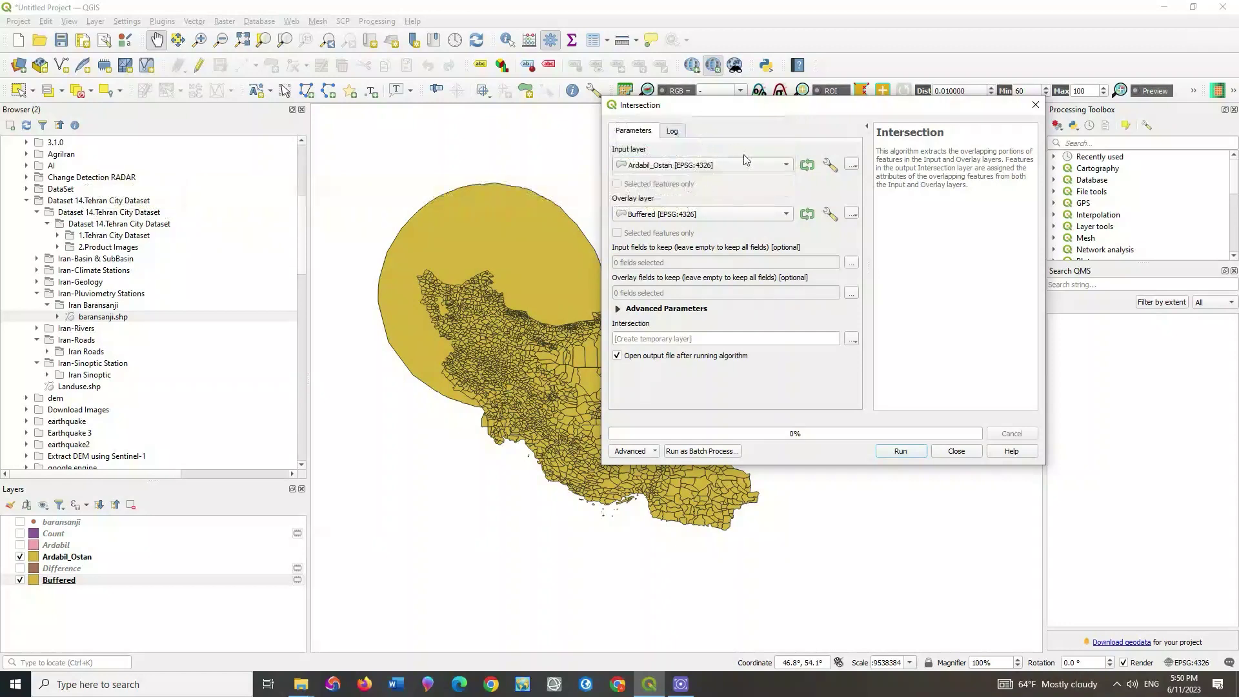
pyautogui.click(703, 214)
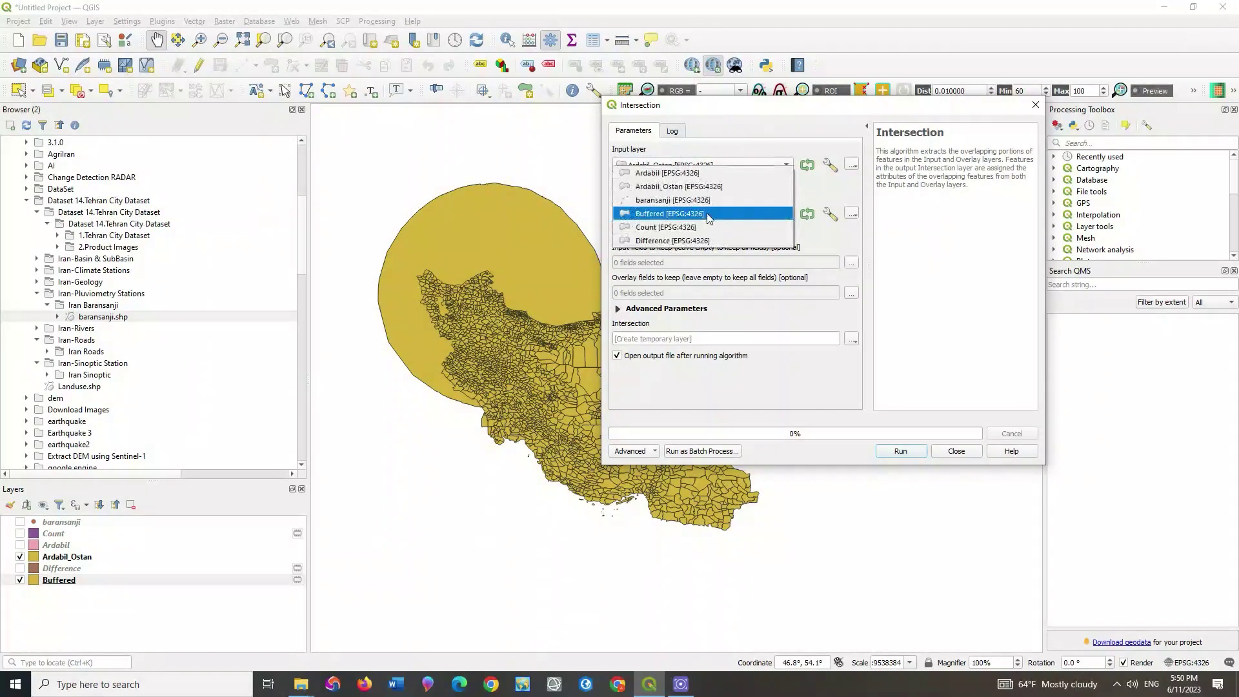
pyautogui.click(708, 215)
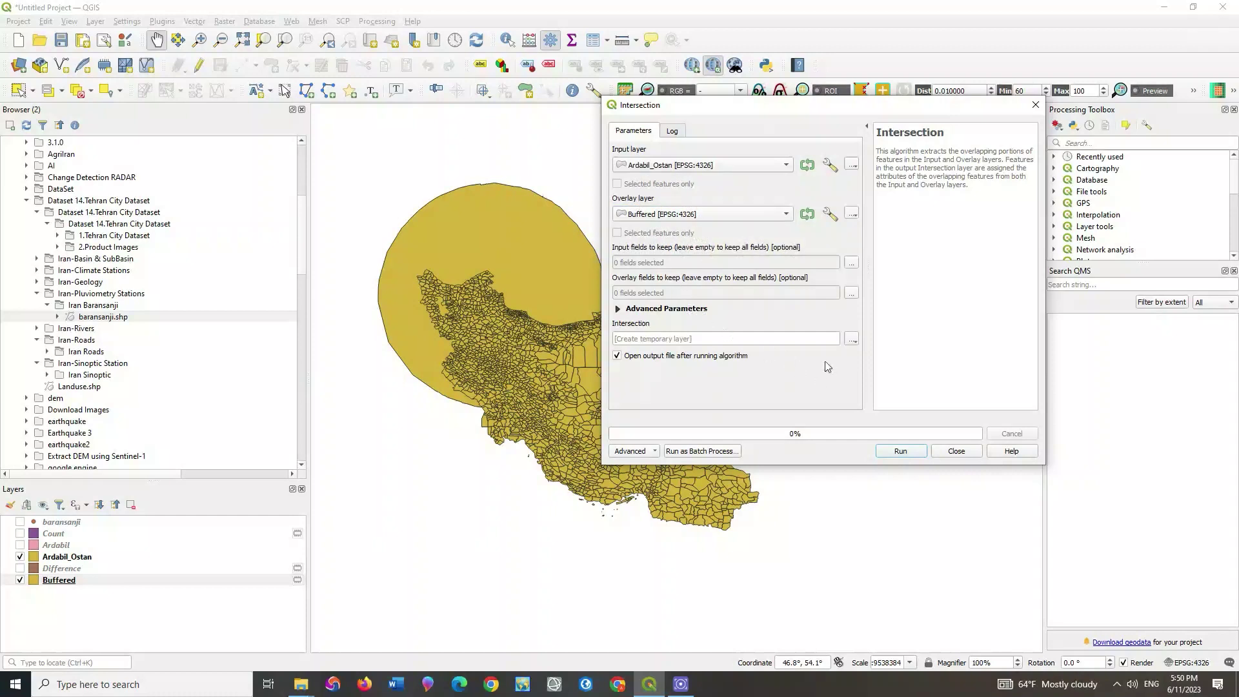
pyautogui.click(899, 451)
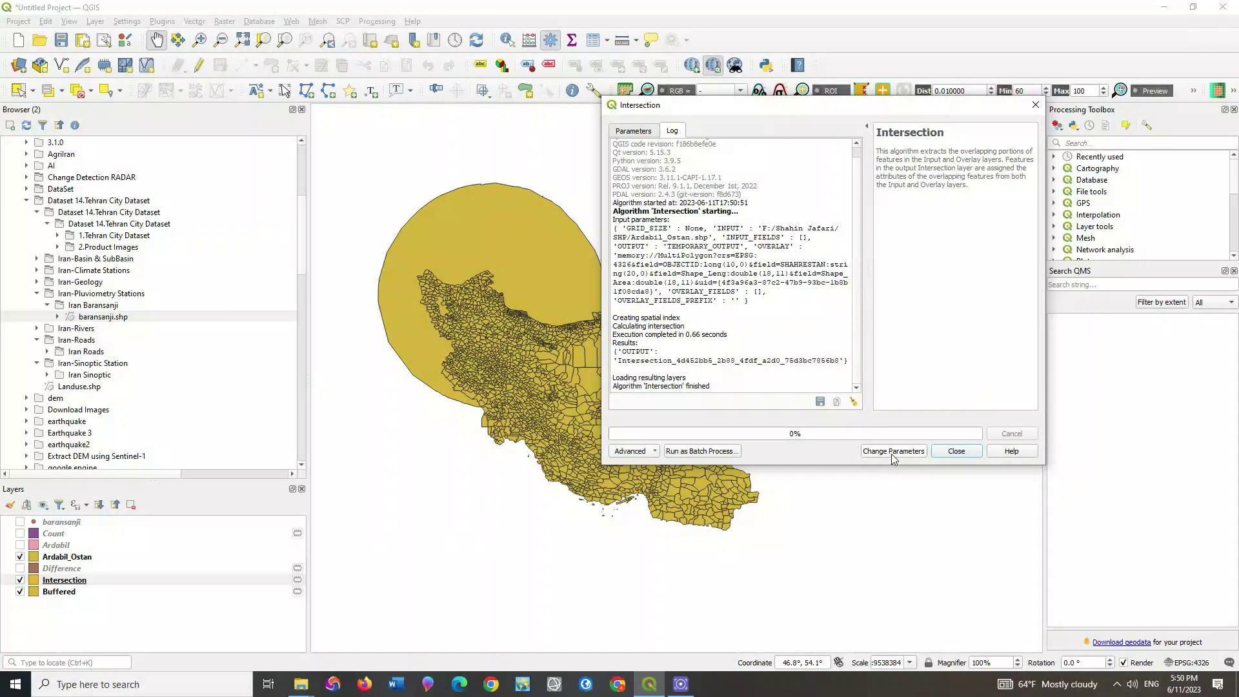
pyautogui.click(1035, 105)
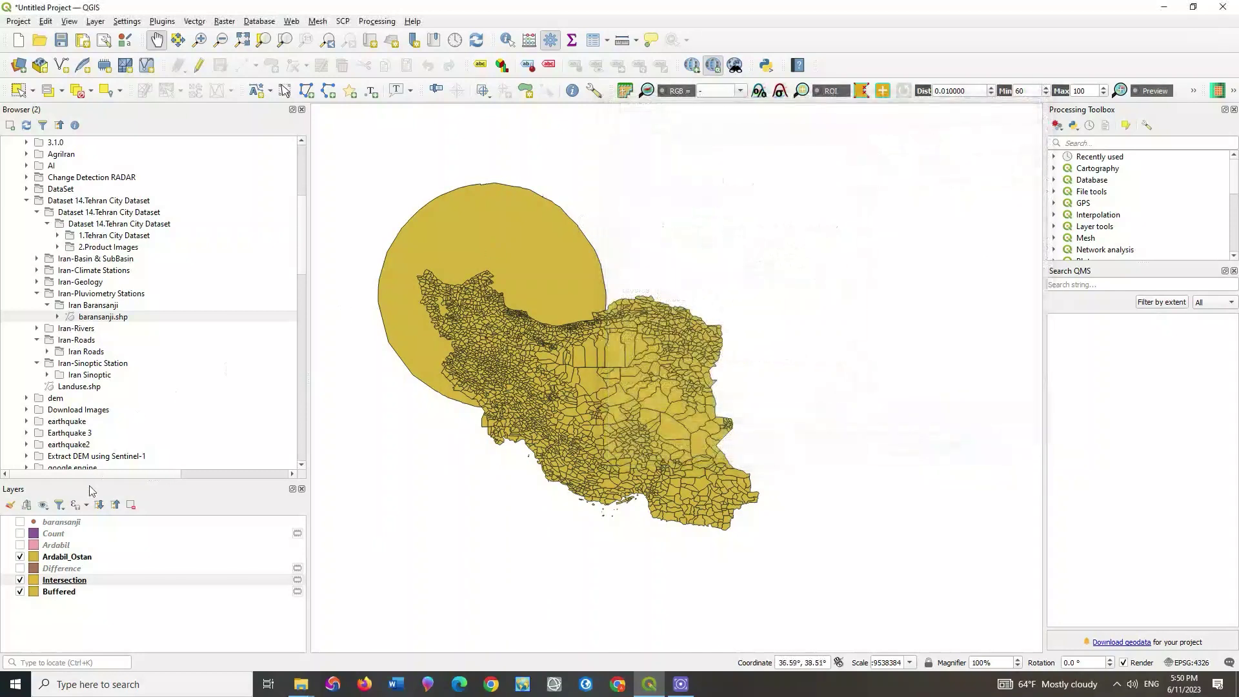
# - Isolate the Intersection layer to inspect it, and finish with it hidden and Ardabil_Ostan and Buffered displayed
pyautogui.click(20, 557)
pyautogui.click(20, 591)
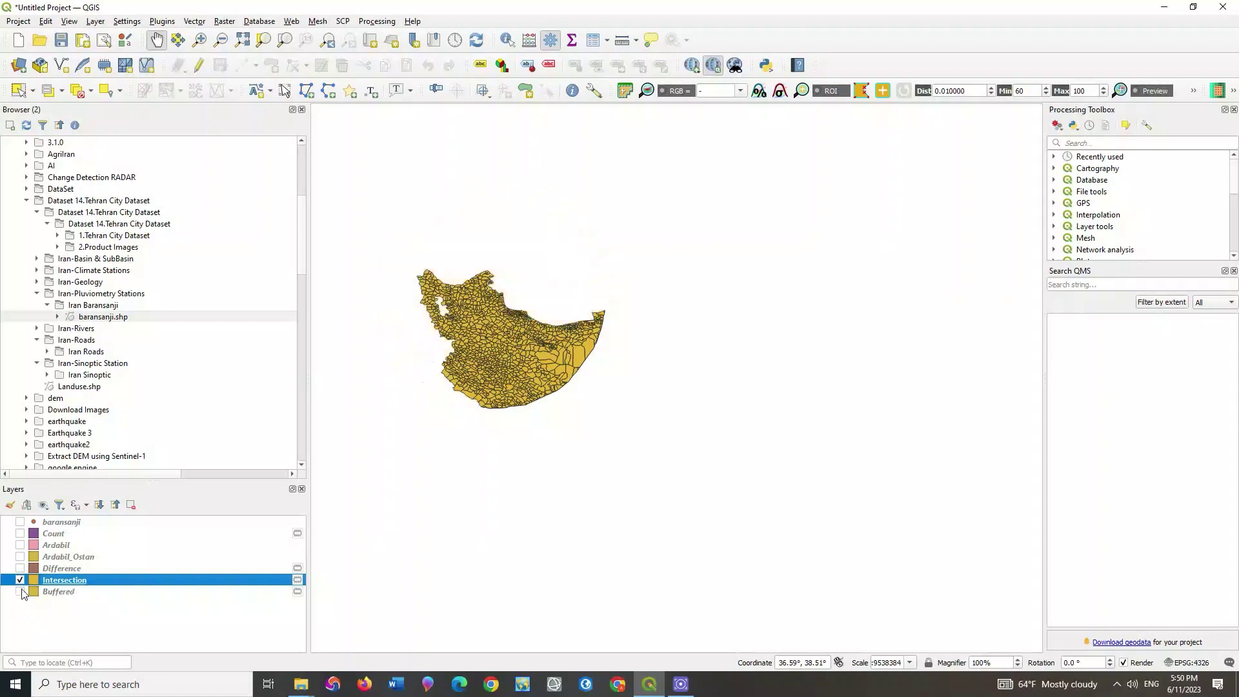
pyautogui.click(20, 580)
pyautogui.click(20, 580)
pyautogui.click(20, 580)
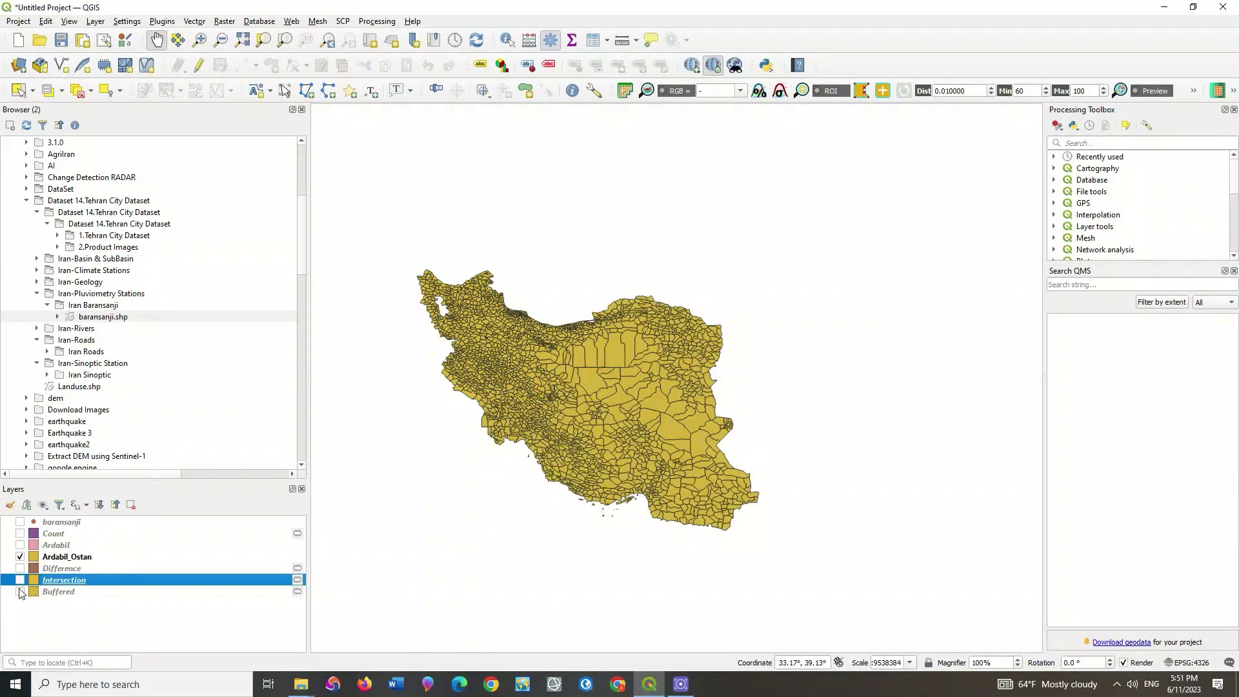
pyautogui.click(20, 592)
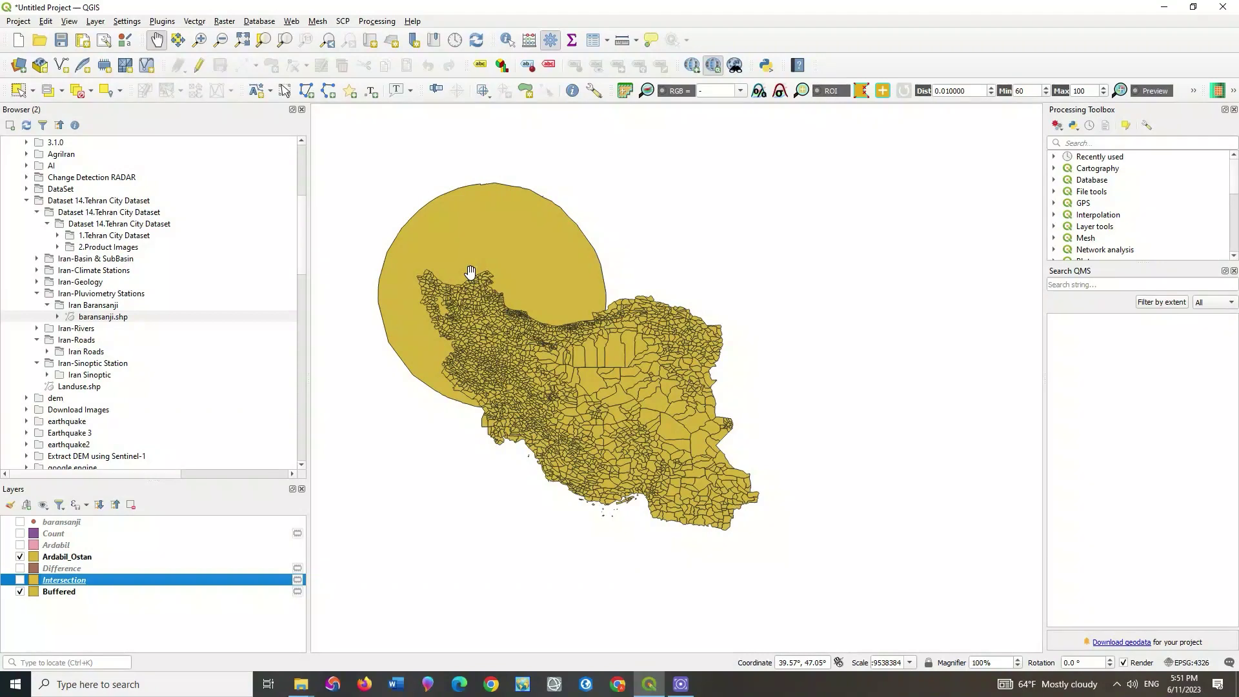
# - Run Symmetrical Difference with Ardabil_Ostan as input and Buffered as overlay into a temporary layer, and close the dialog
pyautogui.click(195, 22)
pyautogui.moveTo(205, 38)
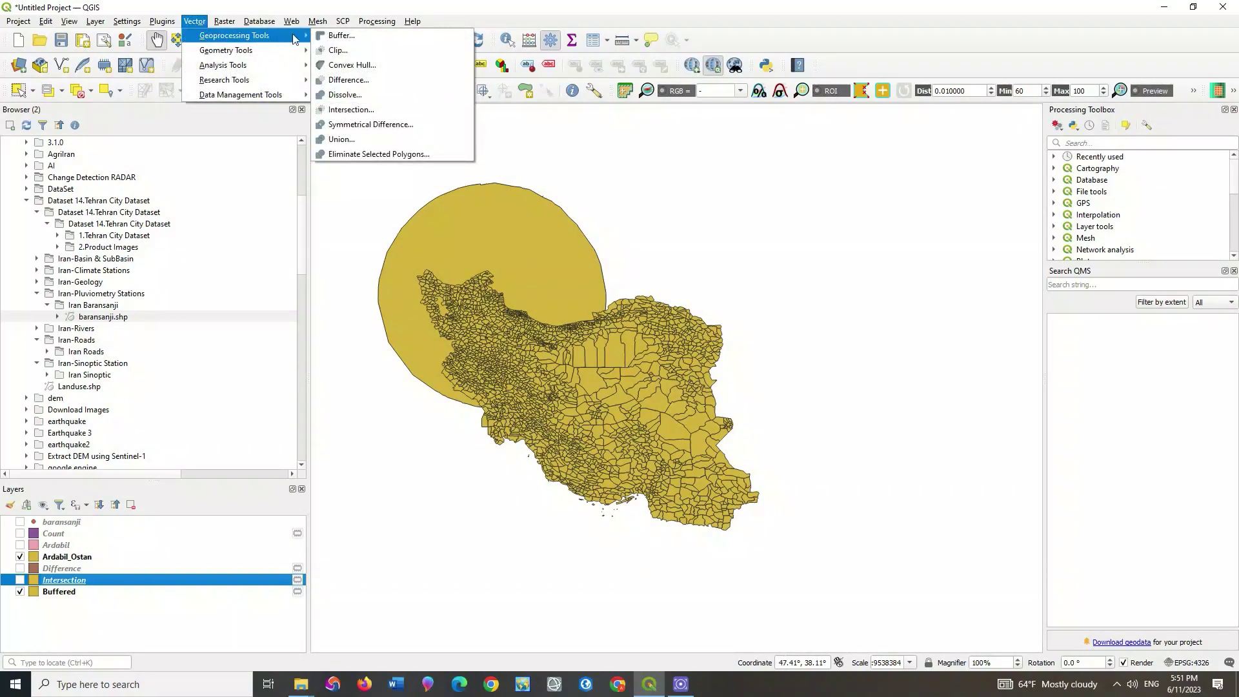
pyautogui.click(440, 124)
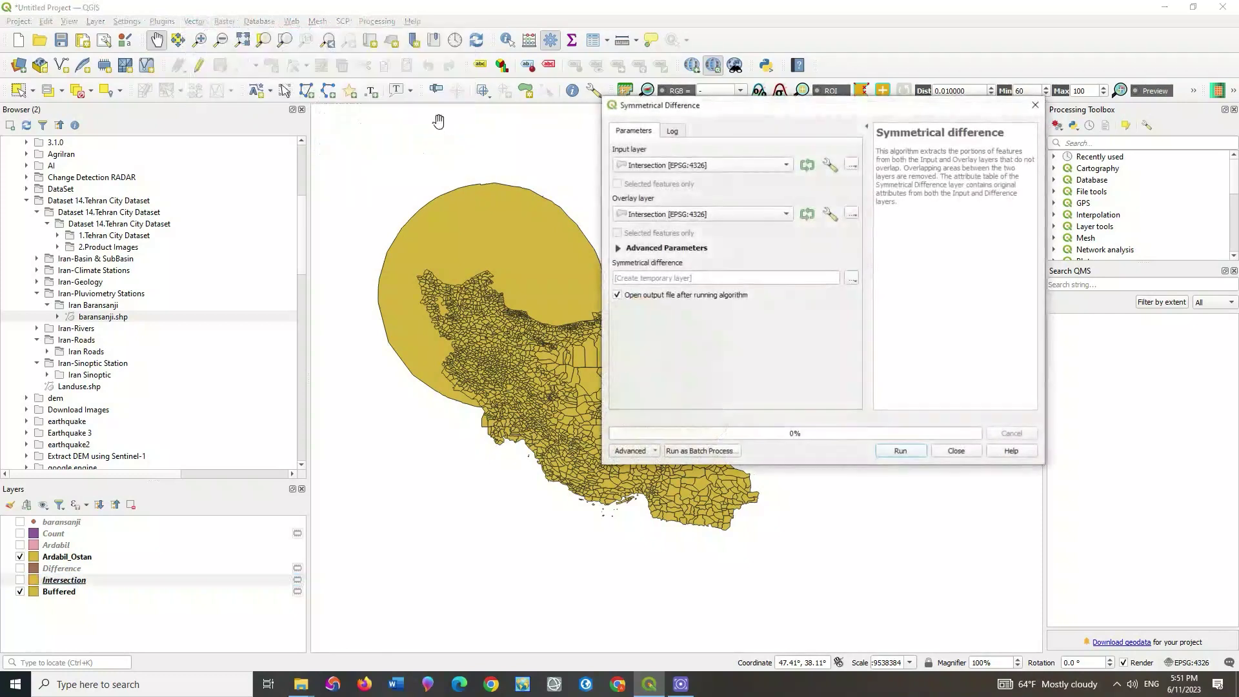
pyautogui.click(650, 167)
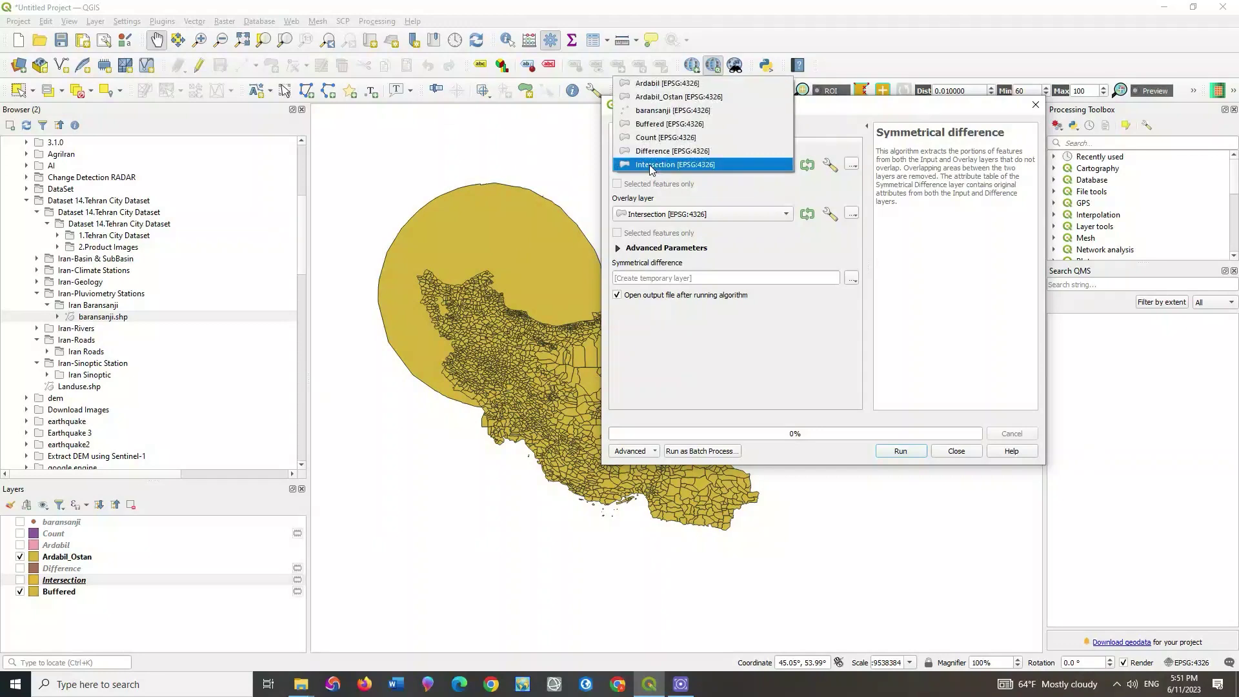
pyautogui.click(684, 100)
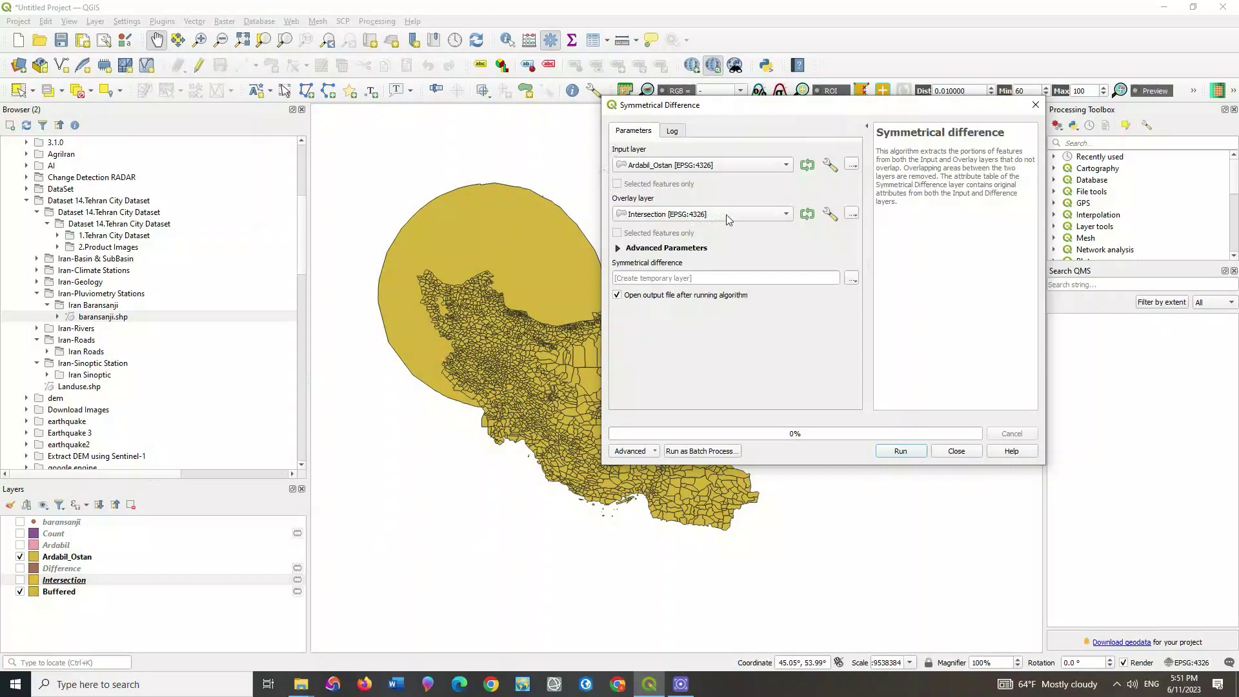
pyautogui.click(728, 220)
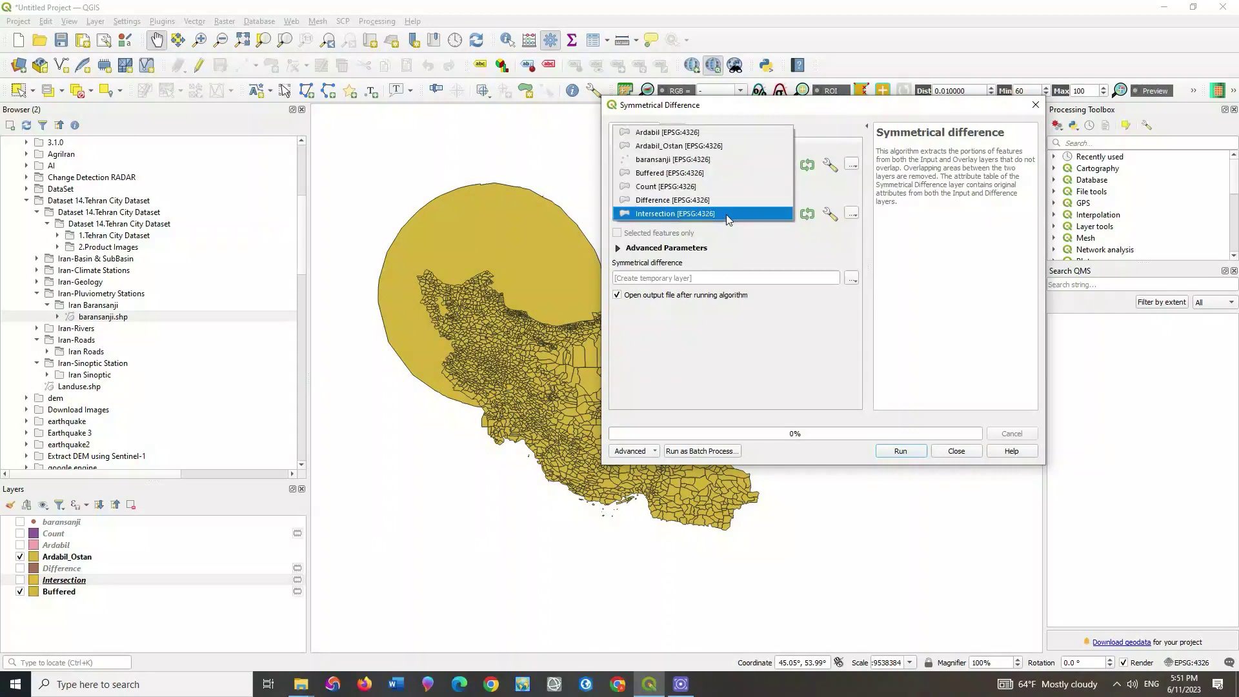
pyautogui.click(713, 174)
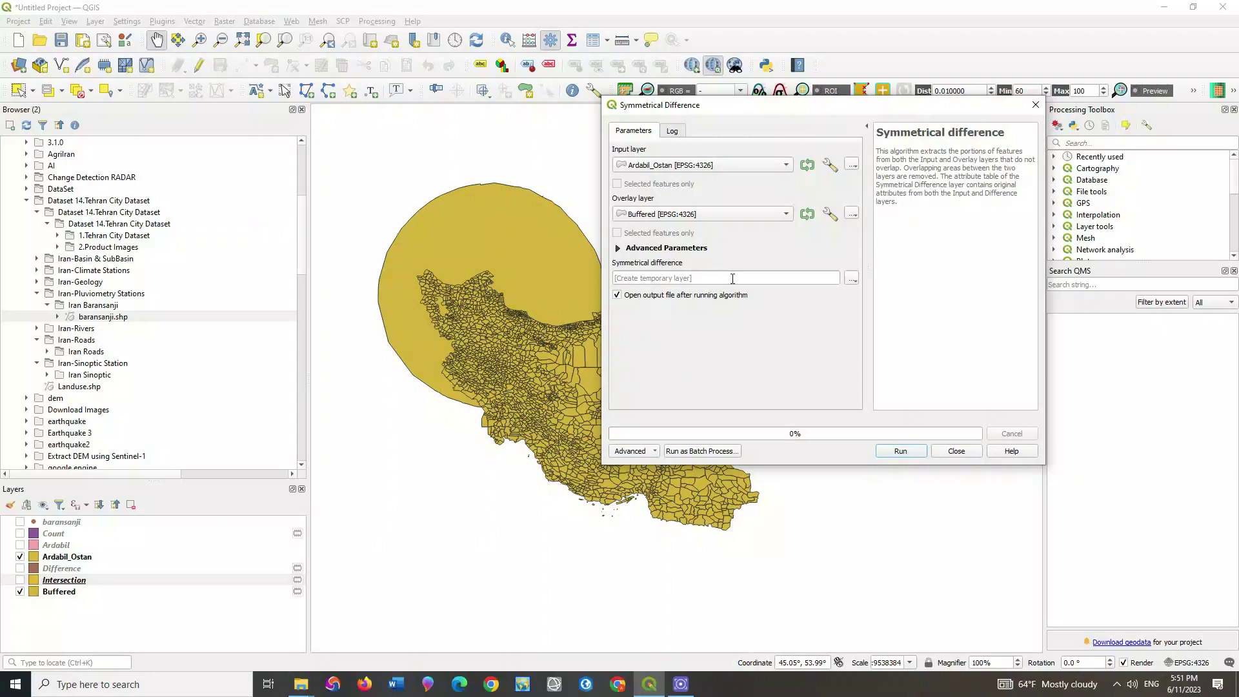
pyautogui.click(891, 453)
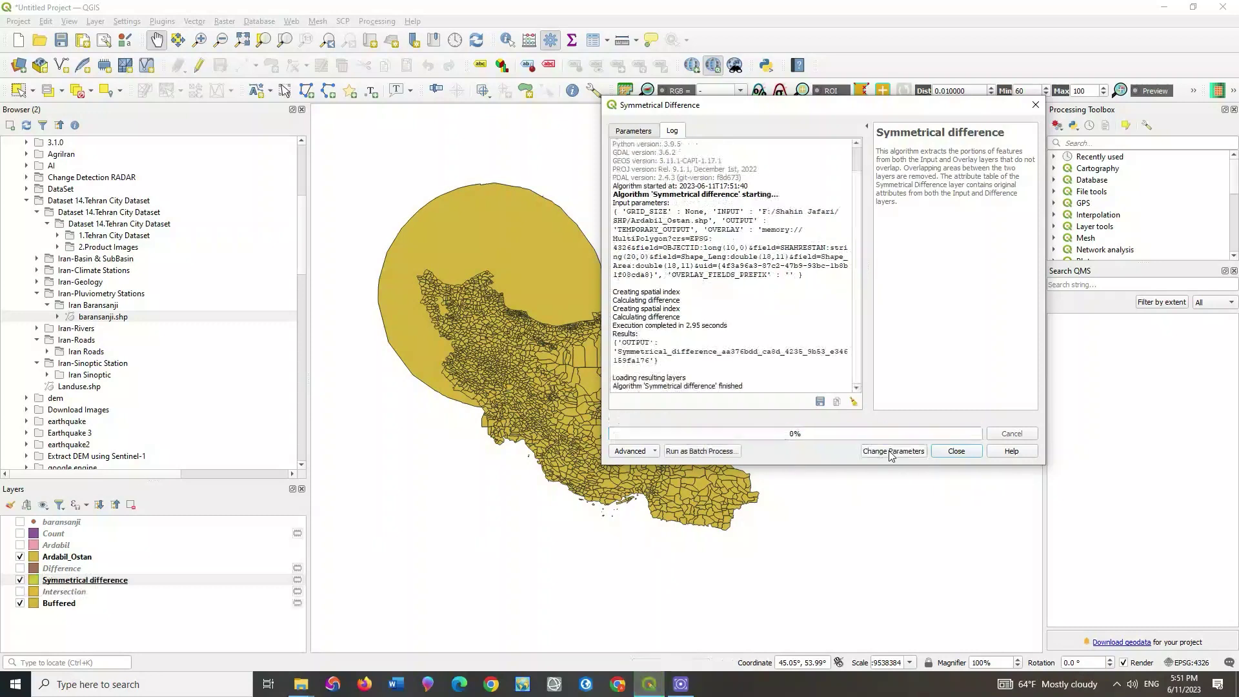
pyautogui.click(1035, 104)
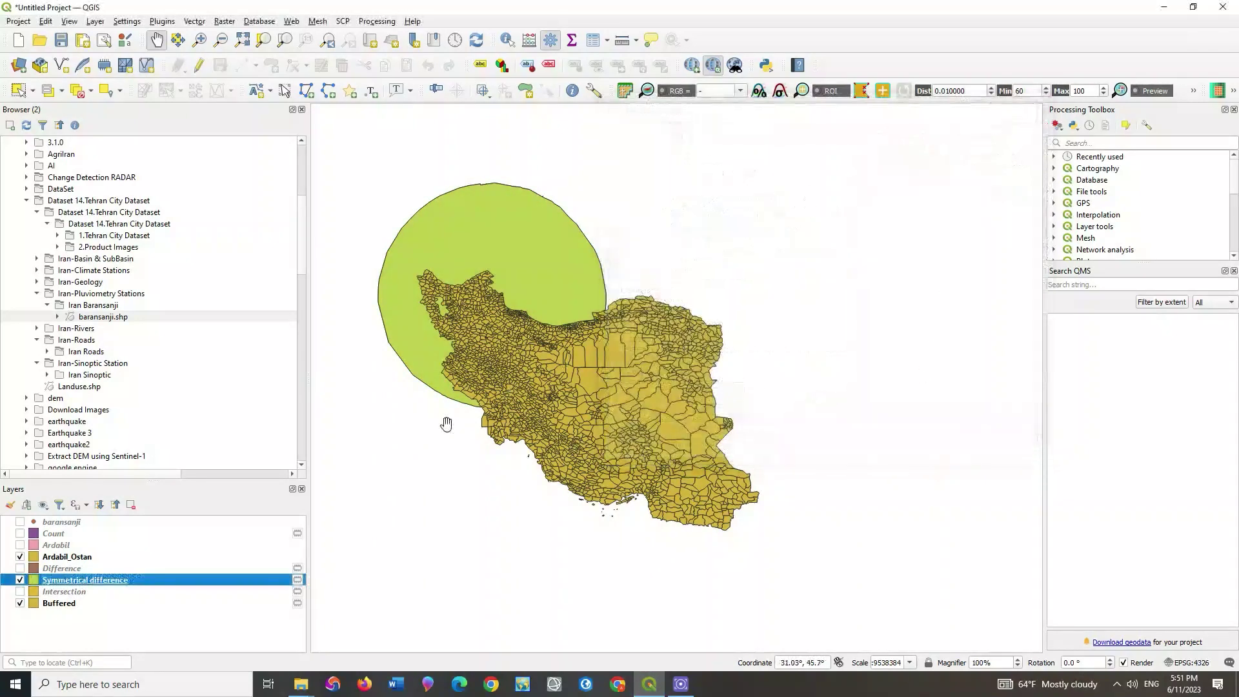
# - Hide Ardabil_Ostan and Buffered so only Symmetrical difference is displayed, briefly switching each source layer back on to compare
pyautogui.click(20, 557)
pyautogui.click(20, 603)
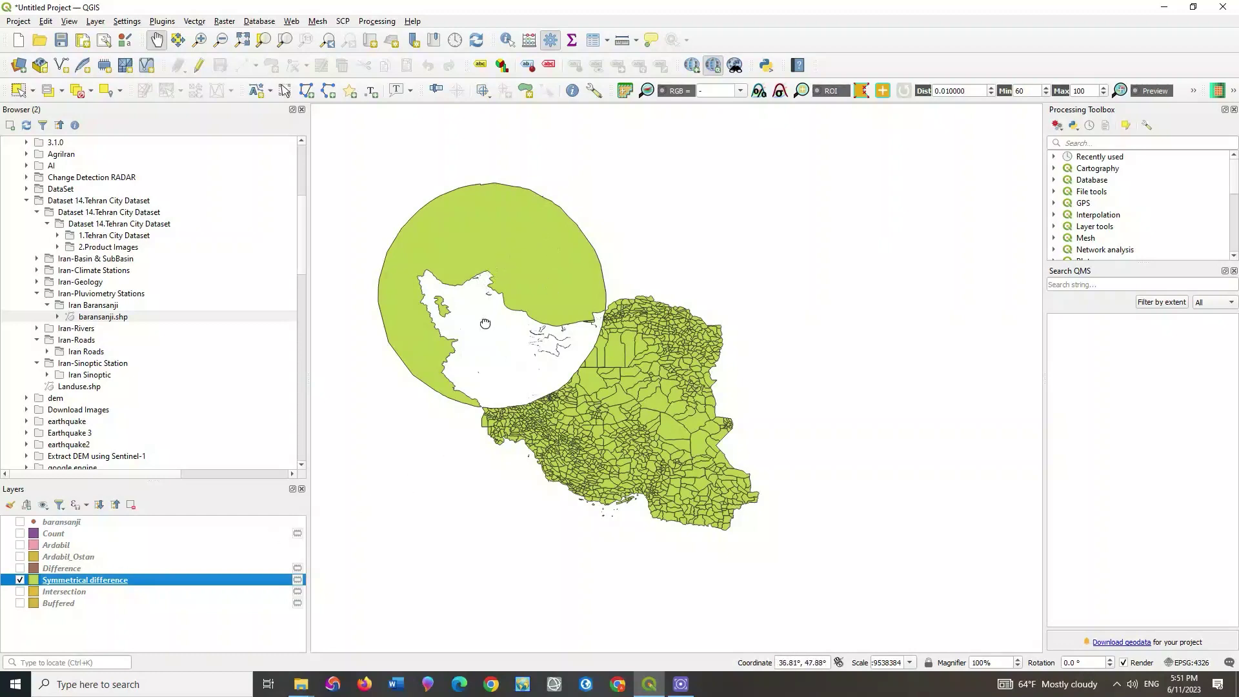
pyautogui.moveTo(482, 321); pyautogui.dragTo(533, 309)
pyautogui.click(20, 557)
pyautogui.click(20, 556)
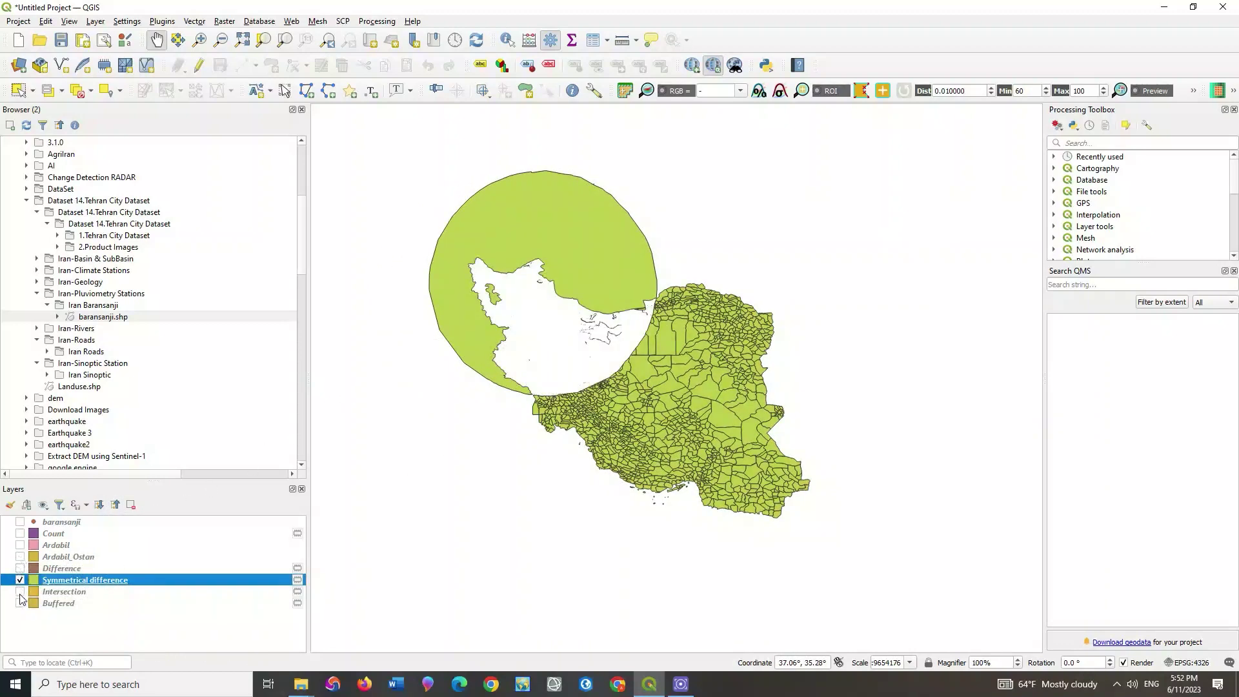
pyautogui.click(21, 604)
pyautogui.click(20, 603)
# - Hide Symmetrical difference and display Ardabil over Ardabil_Ostan, viewing the Ardabil polygon more closely
pyautogui.click(20, 579)
pyautogui.click(20, 556)
pyautogui.click(20, 544)
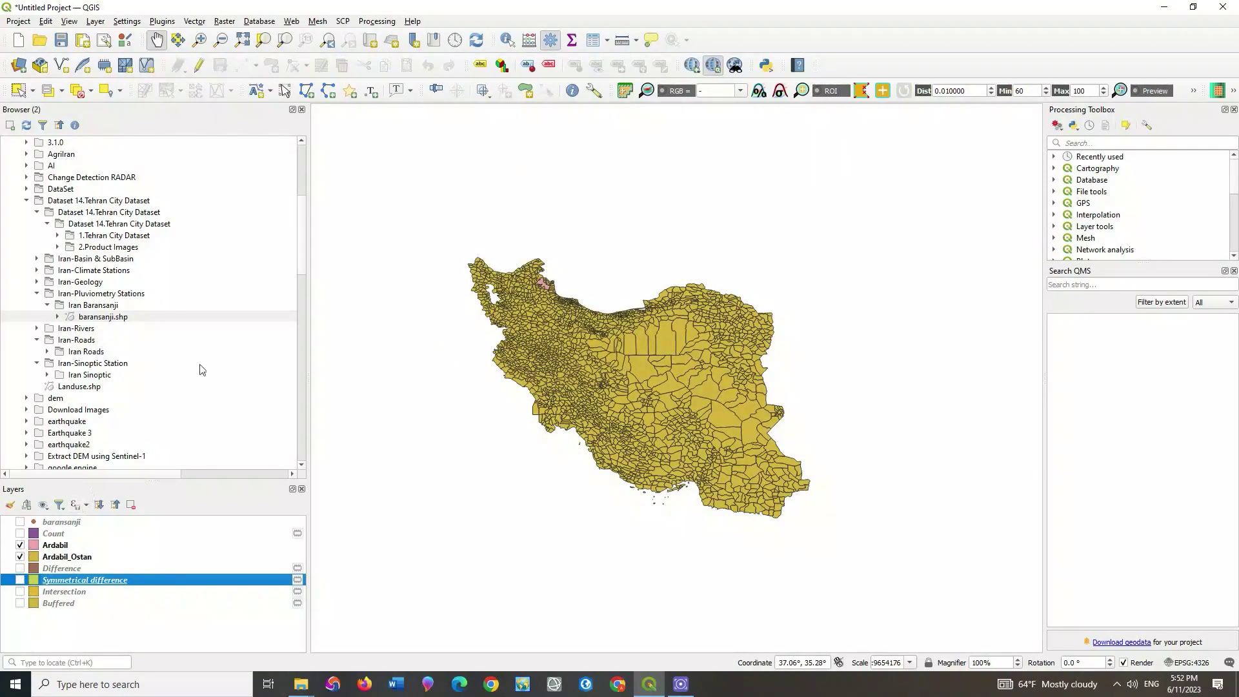
pyautogui.scroll(1, 560, 260)
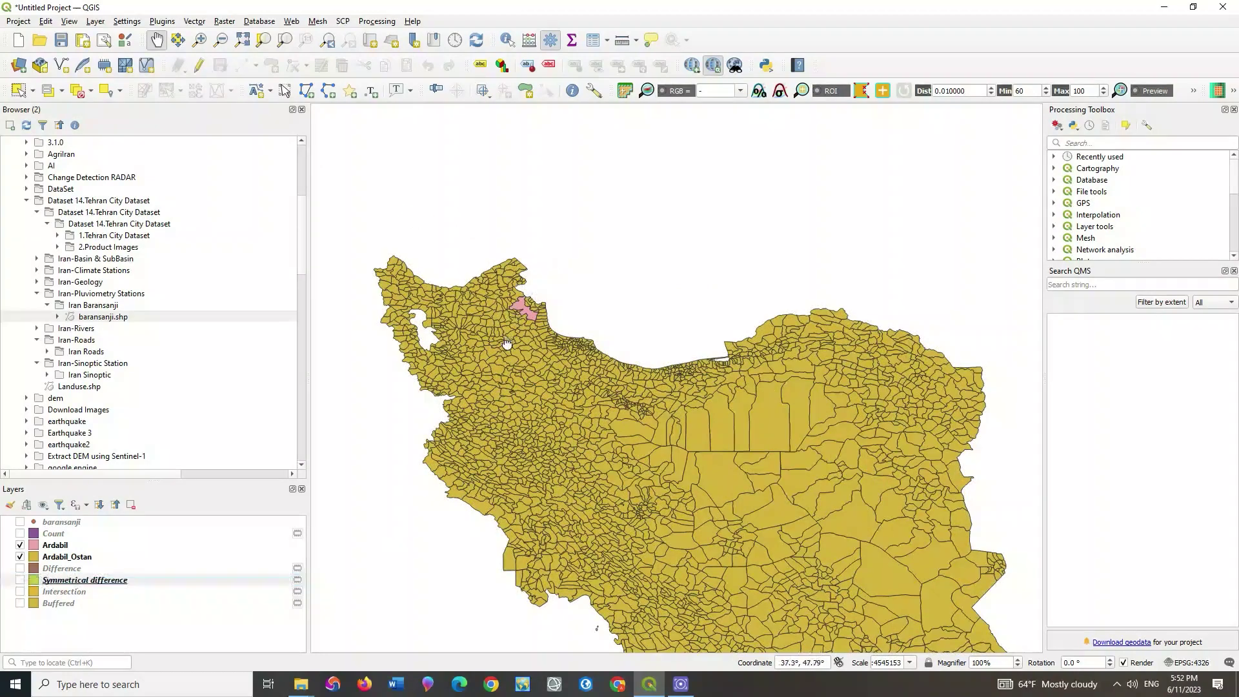
pyautogui.moveTo(507, 342); pyautogui.dragTo(521, 299)
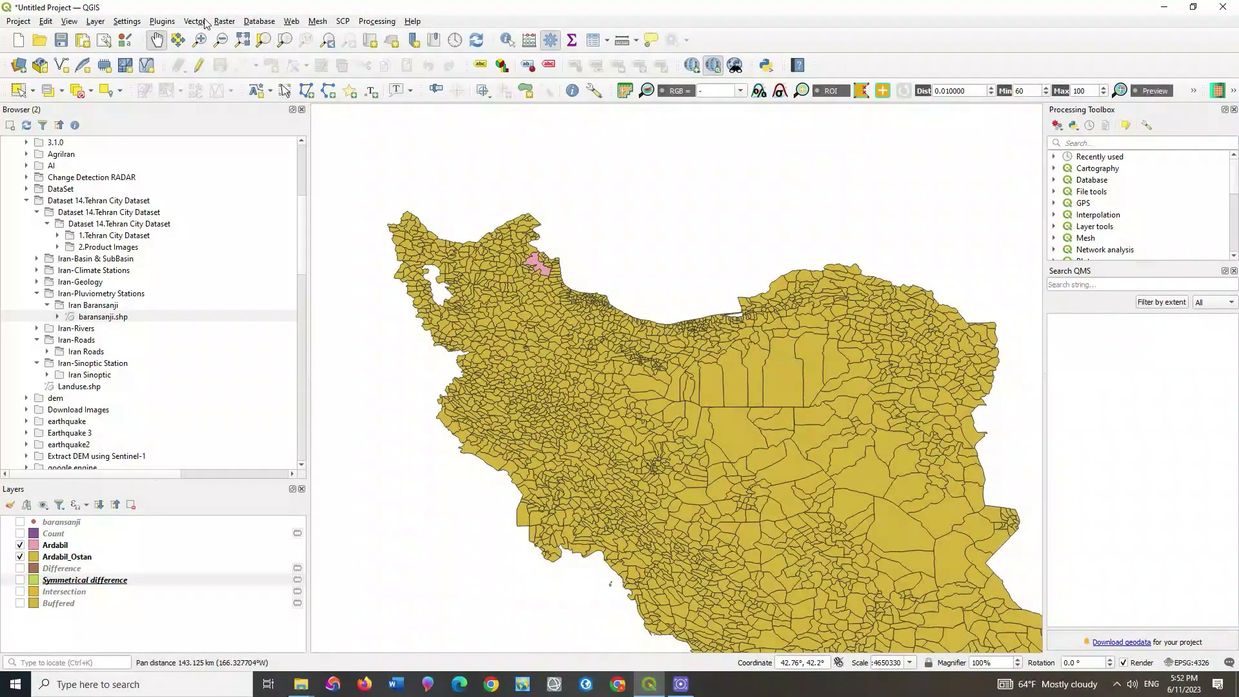
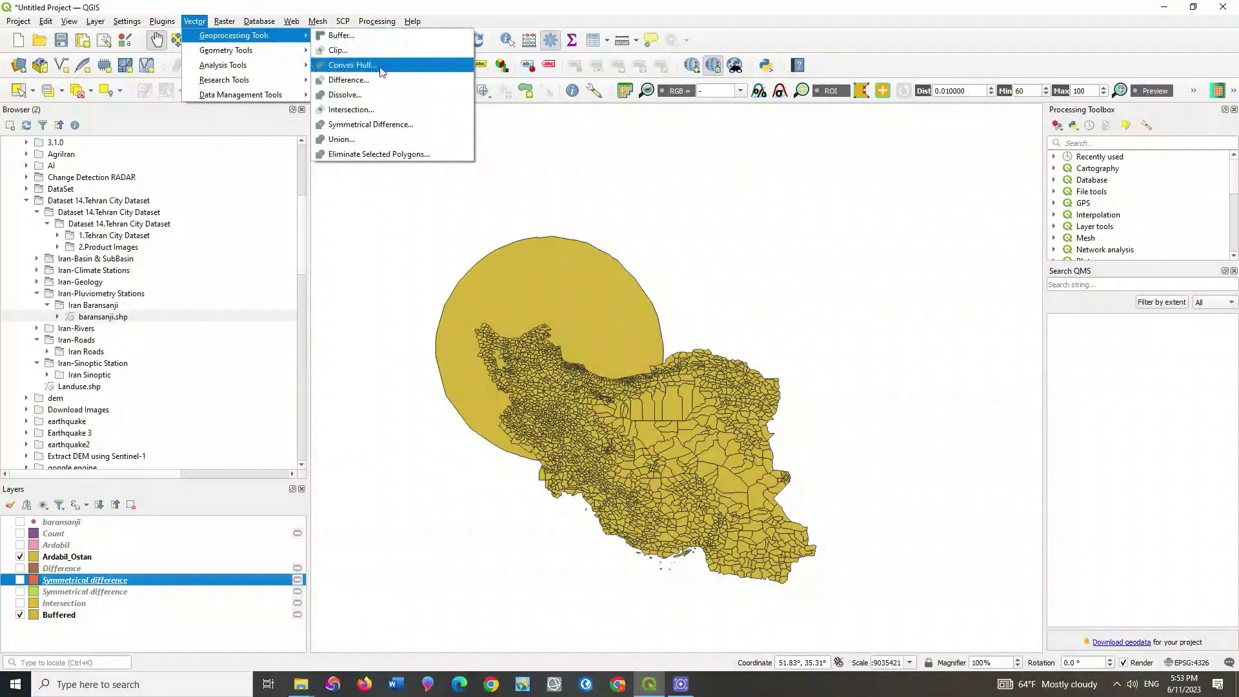
# - Run Union with Ardabil_Ostan as input and Buffered as overlay into a temporary layer, and close the dialog
pyautogui.click(412, 140)
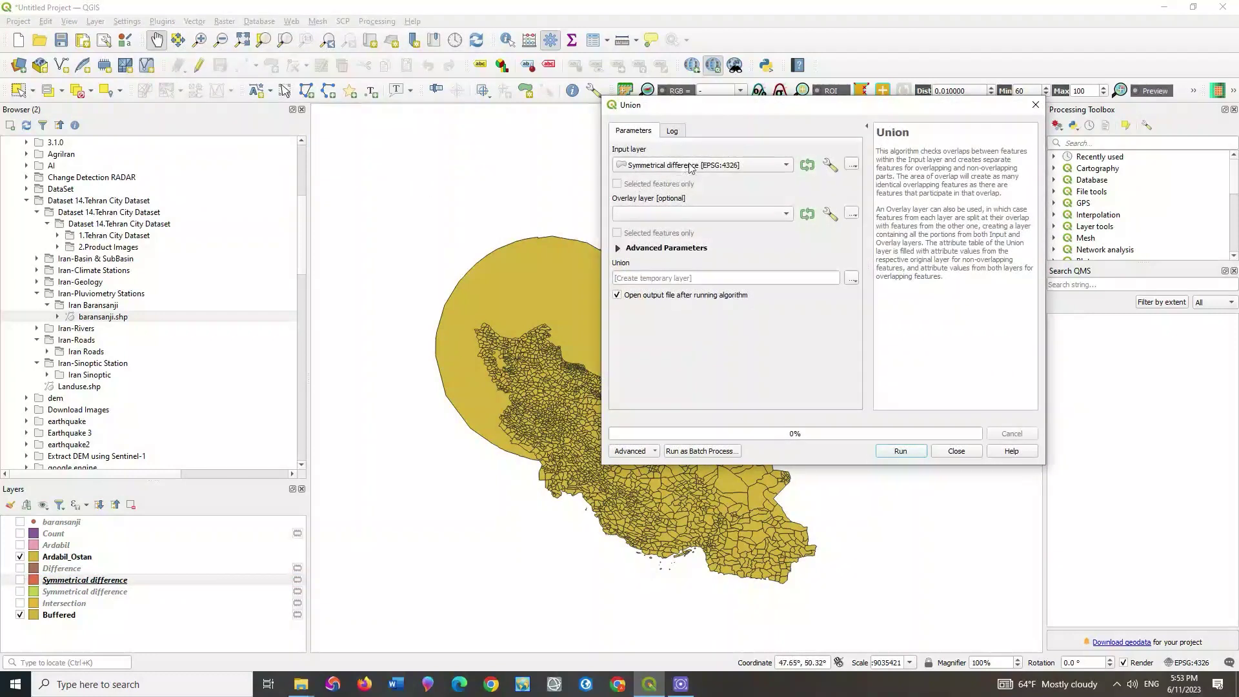
pyautogui.click(690, 168)
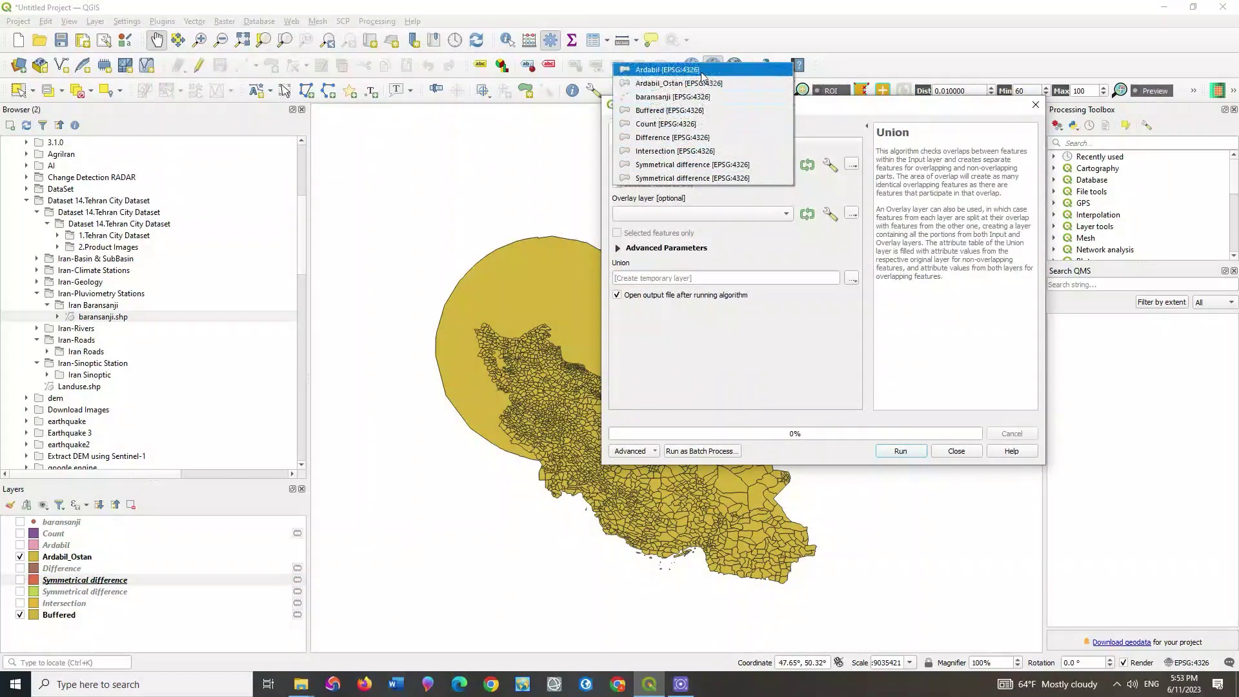
pyautogui.click(725, 82)
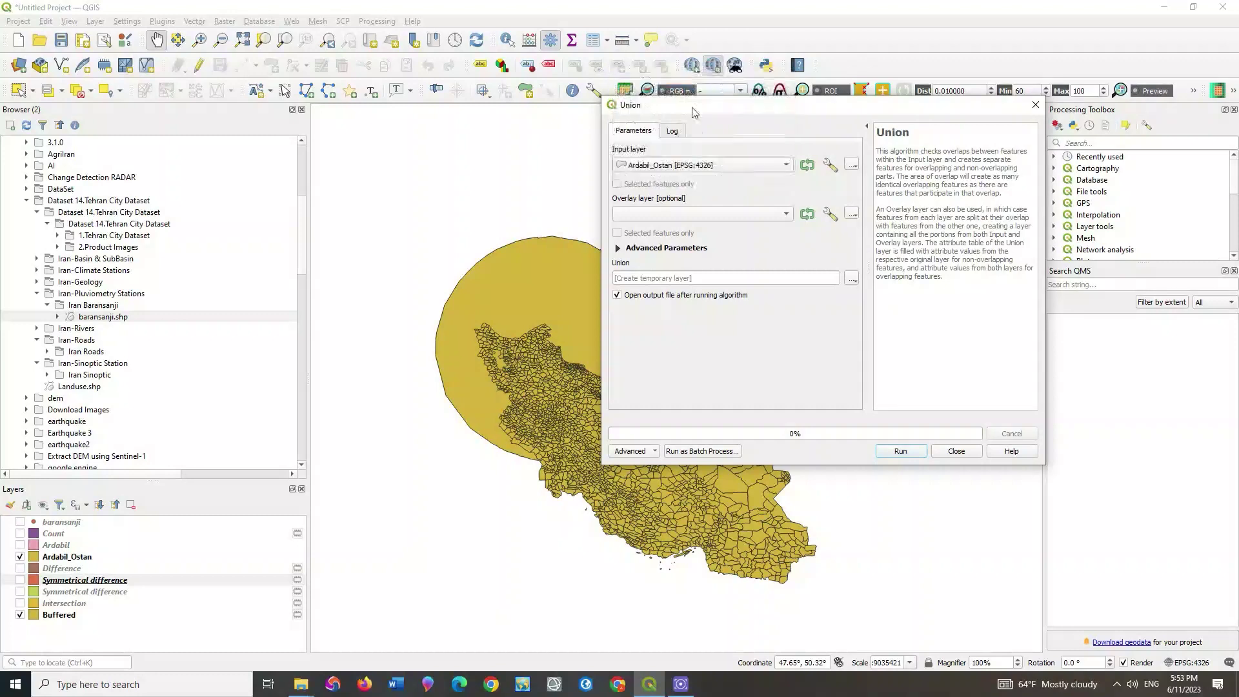
pyautogui.click(689, 217)
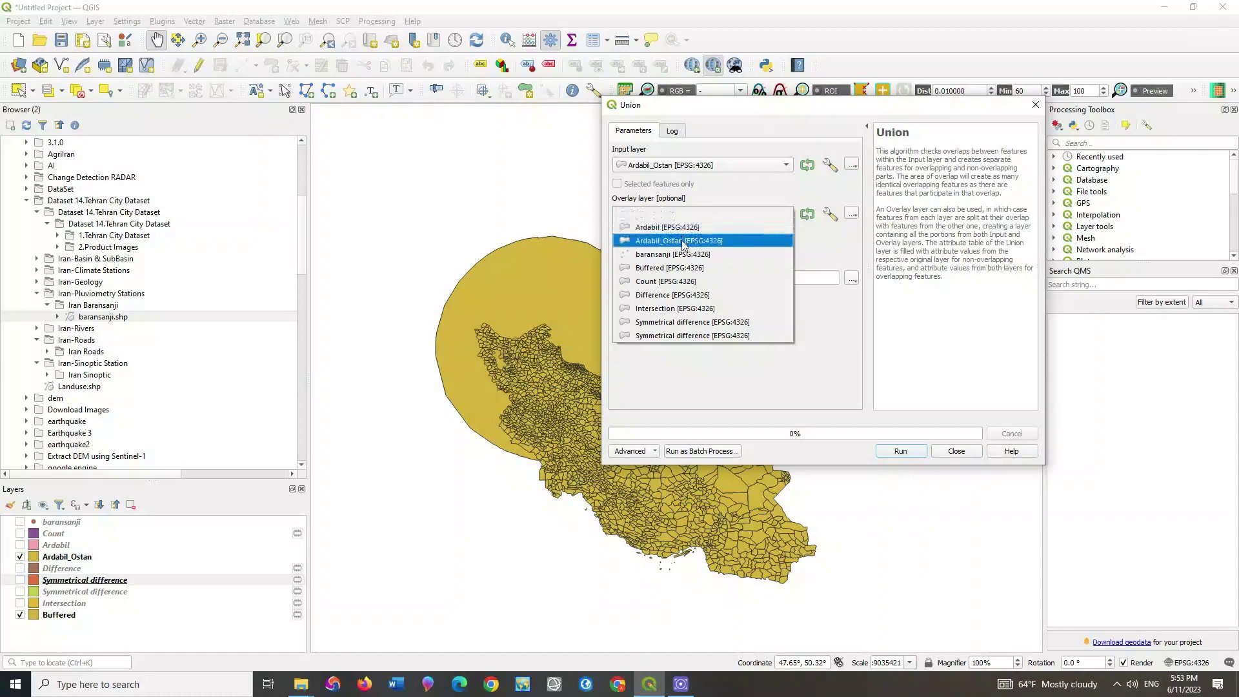
pyautogui.click(671, 267)
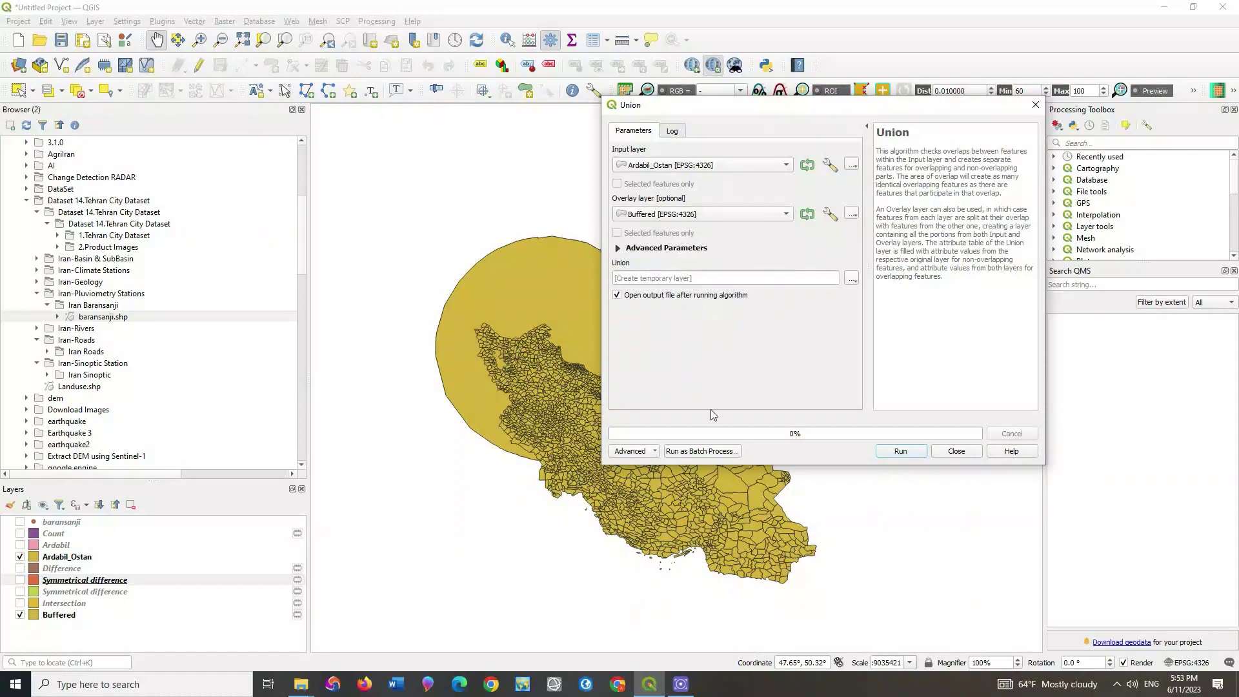
pyautogui.click(883, 454)
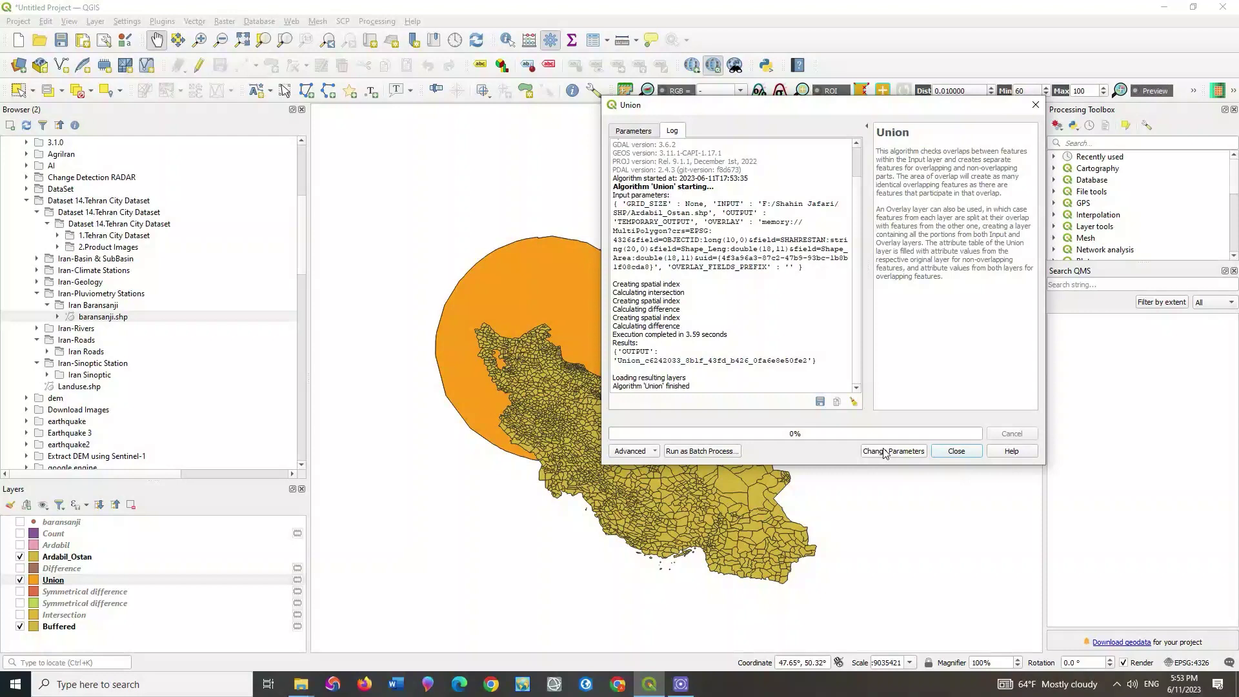
pyautogui.click(955, 453)
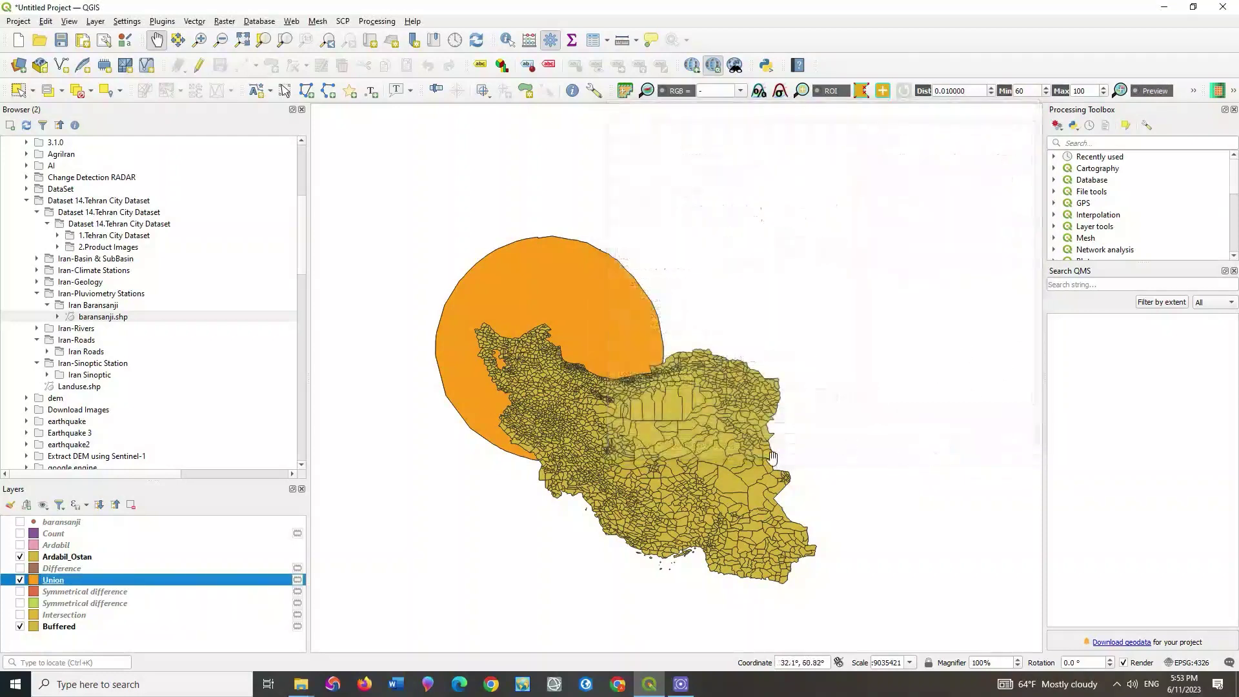
# - Hide Ardabil_Ostan and Buffered to inspect the Union layer alone, toggling its visibility and leaving it displayed
pyautogui.click(20, 557)
pyautogui.click(20, 627)
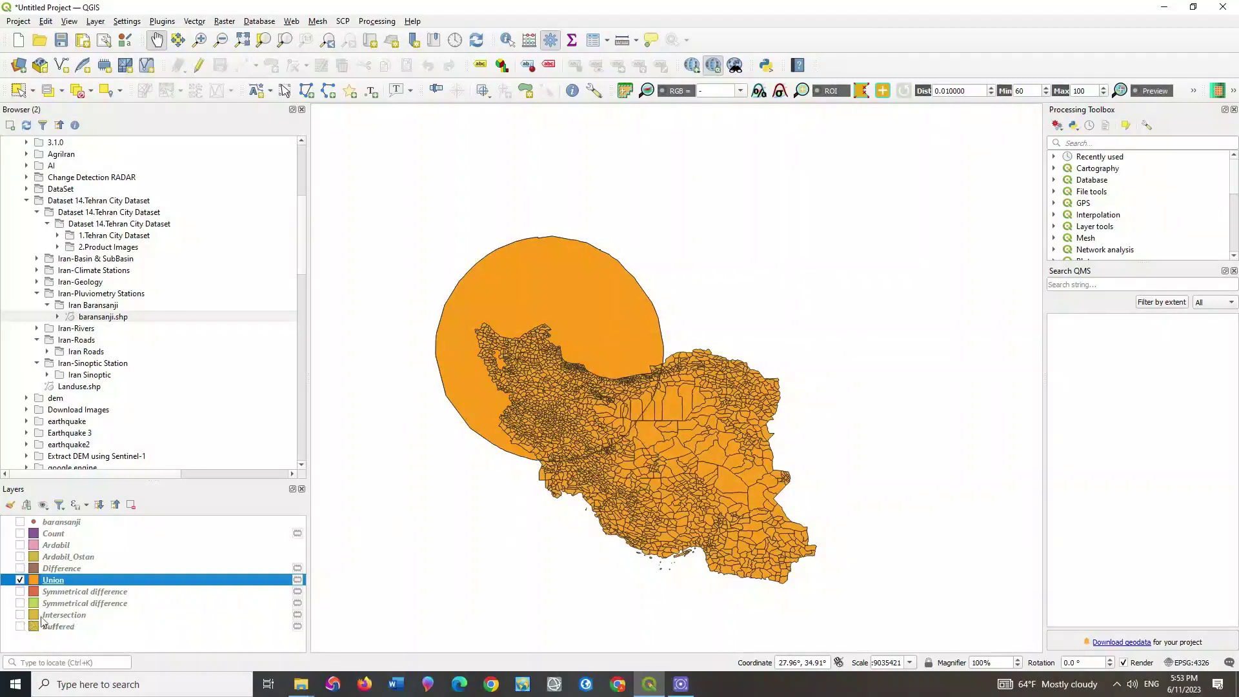
pyautogui.moveTo(546, 408); pyautogui.dragTo(567, 346)
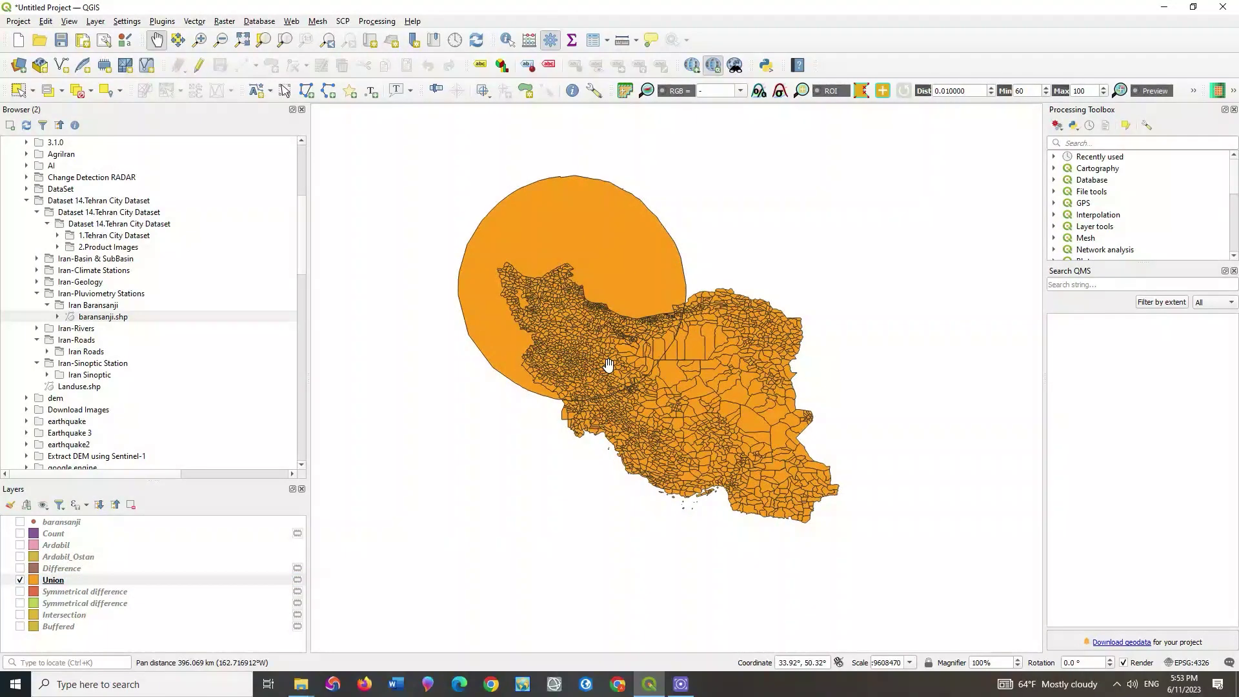
pyautogui.click(20, 580)
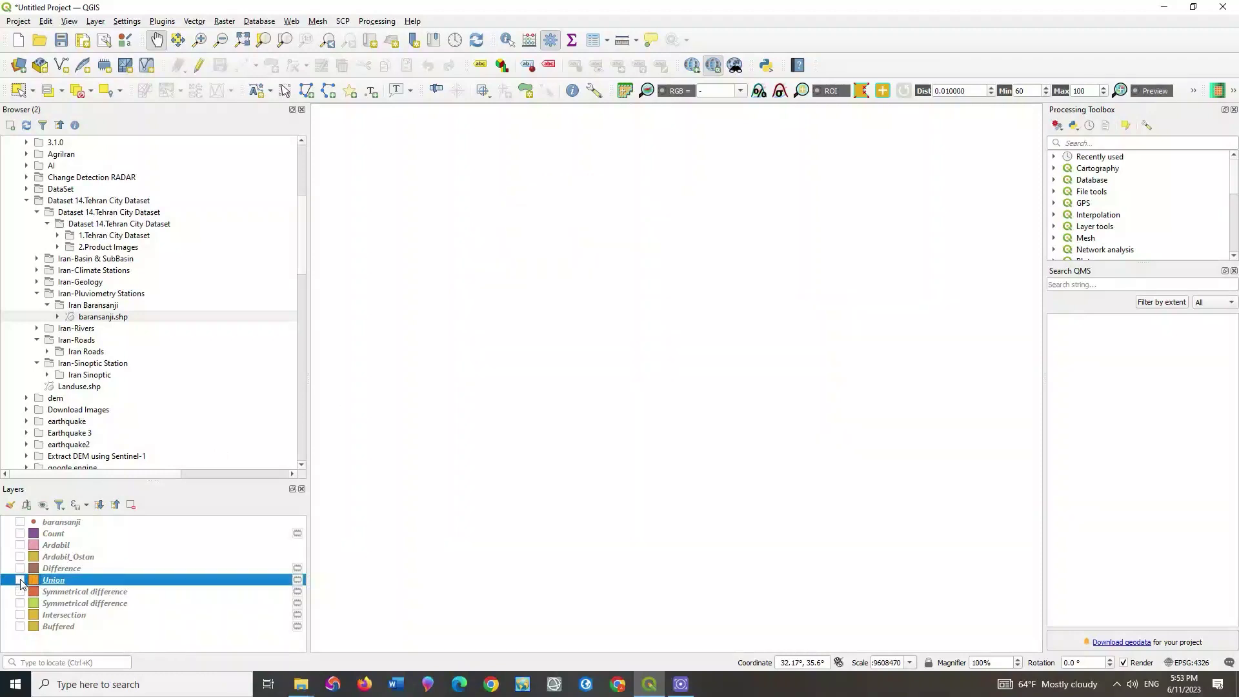
pyautogui.click(20, 580)
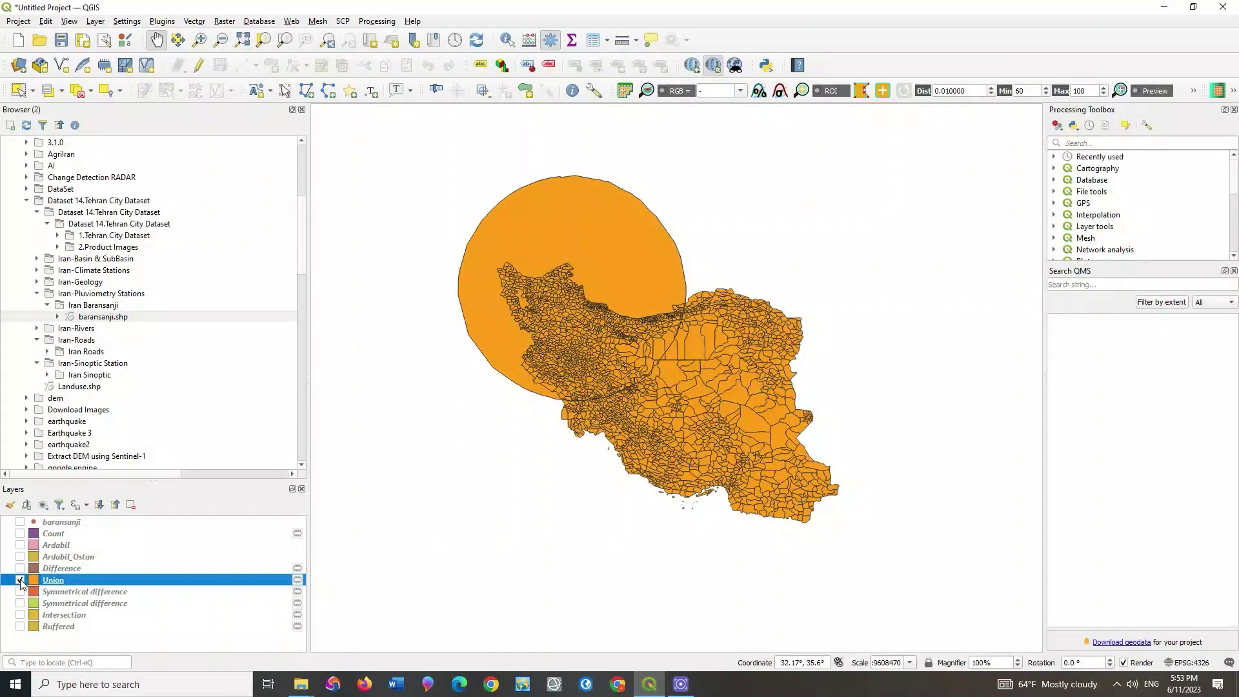
pyautogui.click(20, 580)
pyautogui.click(20, 580)
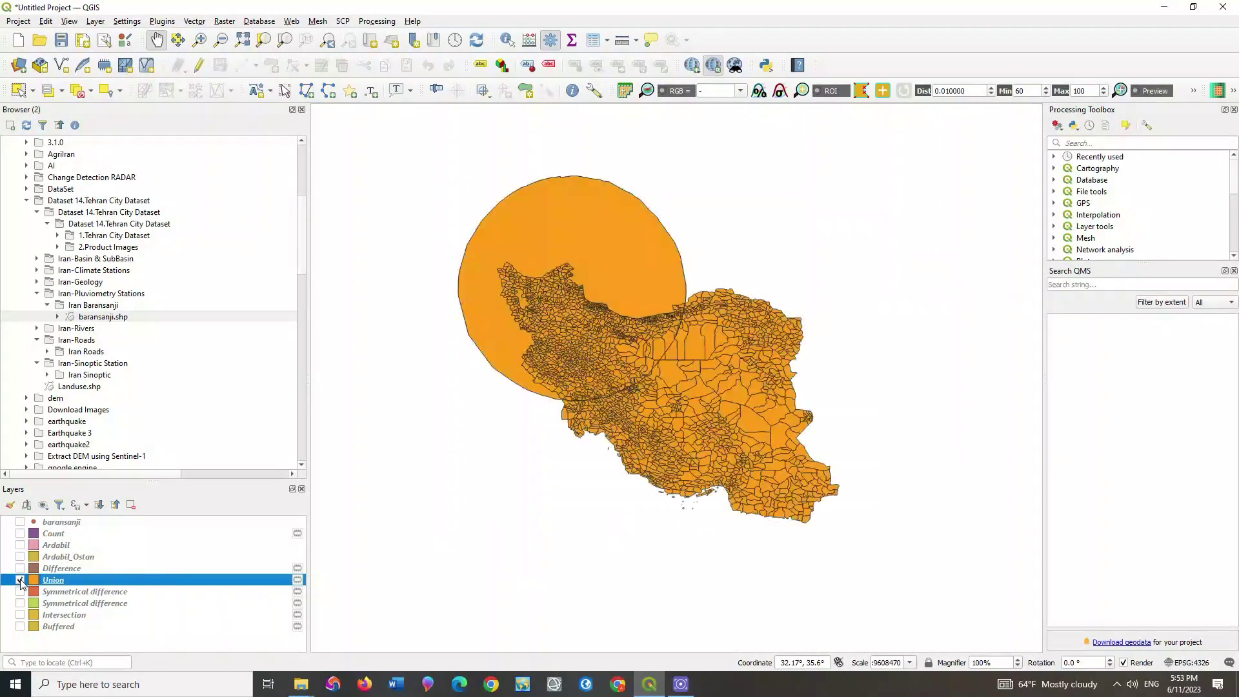